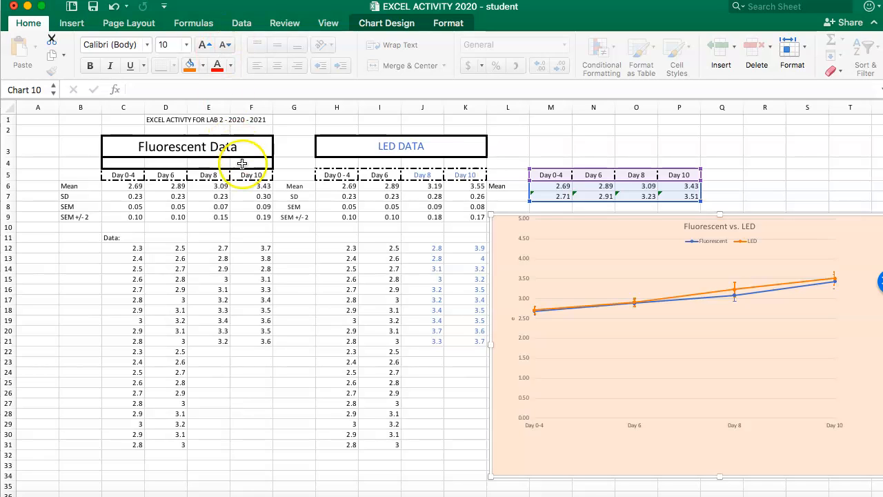
# Change the Fluorescent Data headers in D5 and E5 to Day 8 and Day 12.
pyautogui.click(129, 175)
pyautogui.click(167, 174)
pyautogui.click(210, 176)
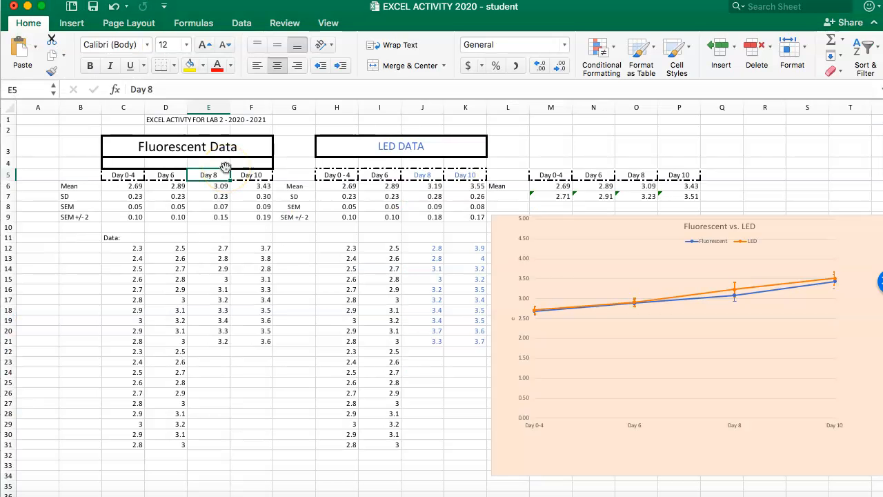
pyautogui.click(126, 175)
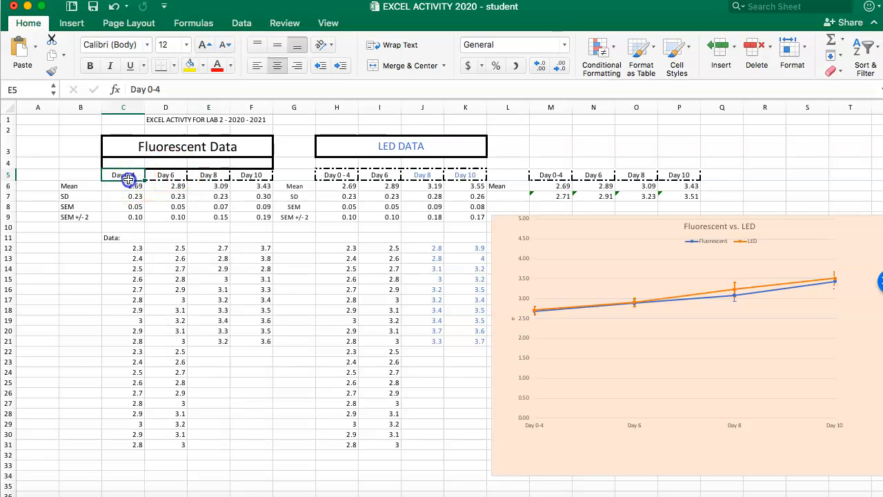
pyautogui.click(158, 177)
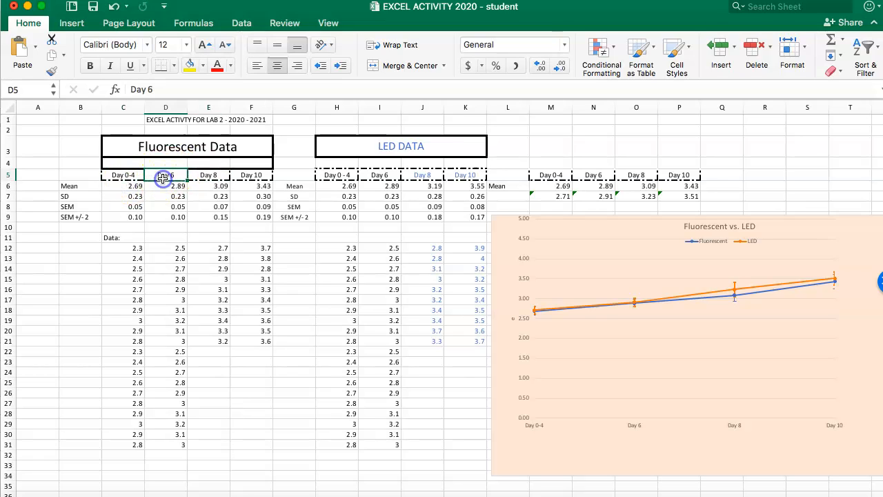
pyautogui.click(156, 88)
pyautogui.press('BackSpace')
pyautogui.write('8')
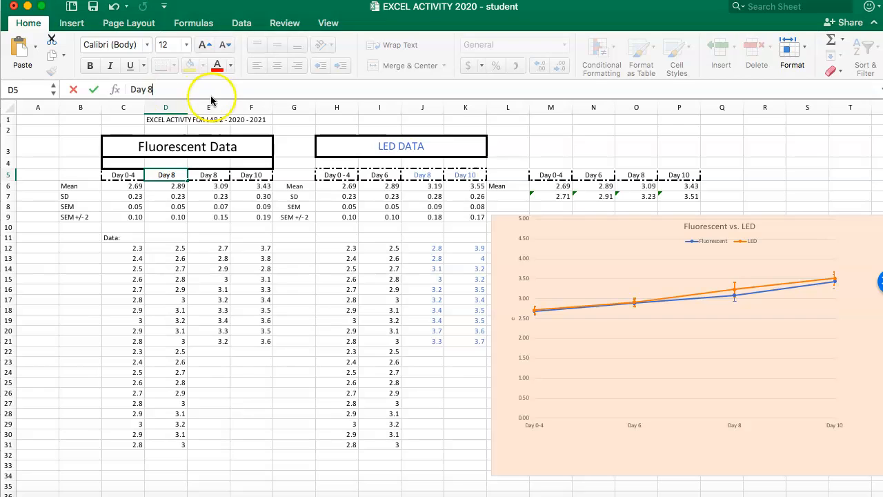
pyautogui.click(210, 175)
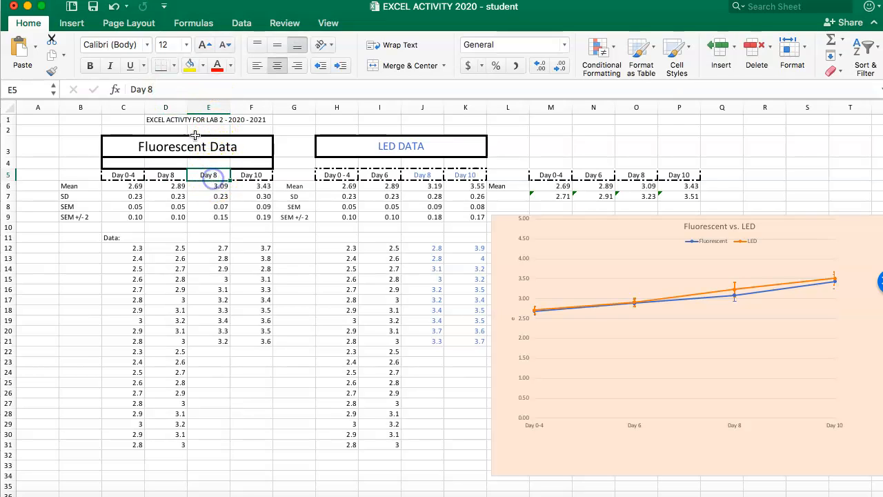
pyautogui.click(157, 89)
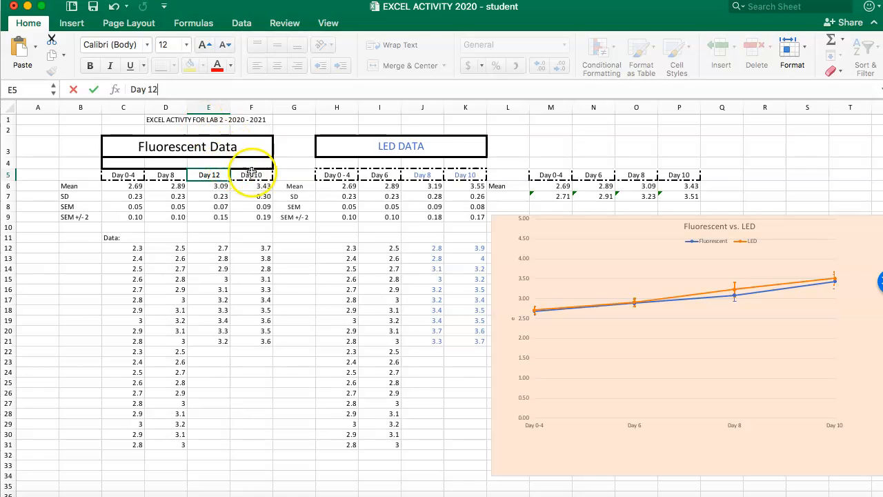
# Change the LED Data headers to Day 12 in J5 and Day 8 in I5.
pyautogui.click(430, 175)
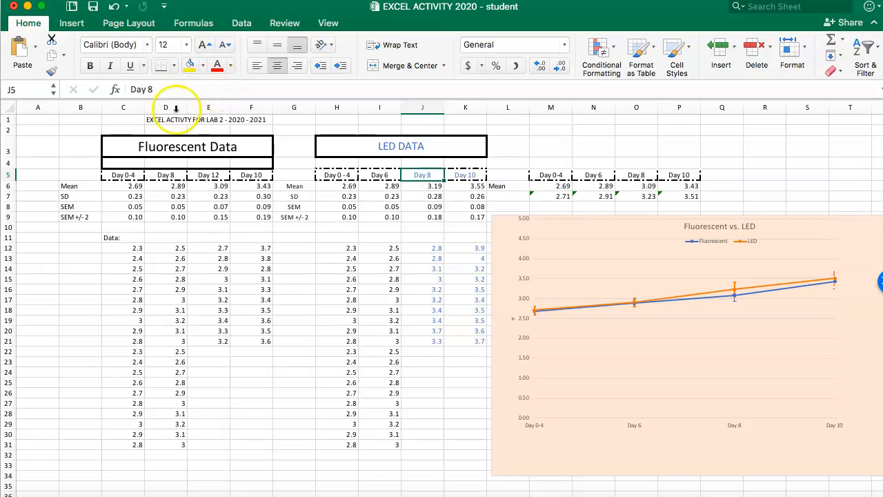
pyautogui.click(160, 89)
pyautogui.press('BackSpace')
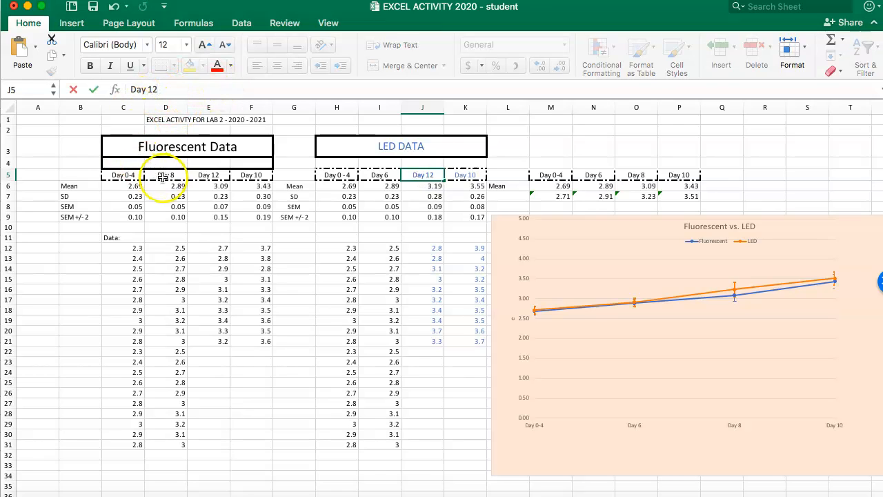
pyautogui.click(352, 176)
pyautogui.click(383, 176)
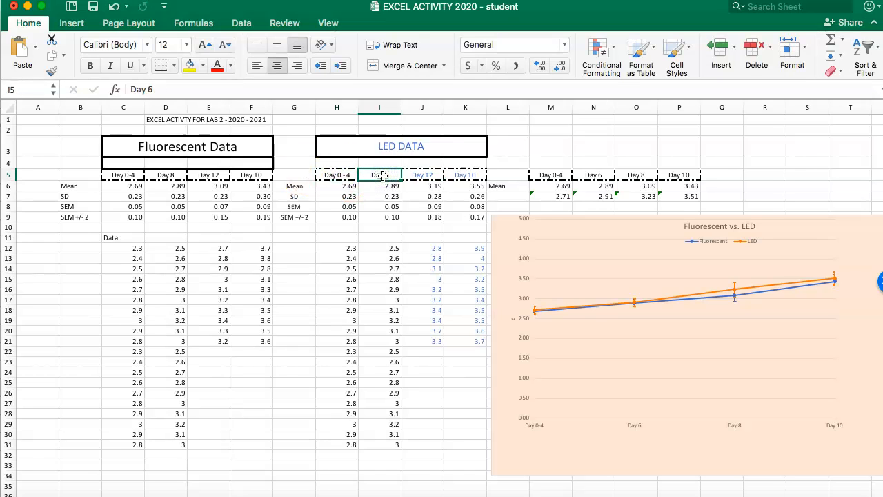
pyautogui.write('Day')
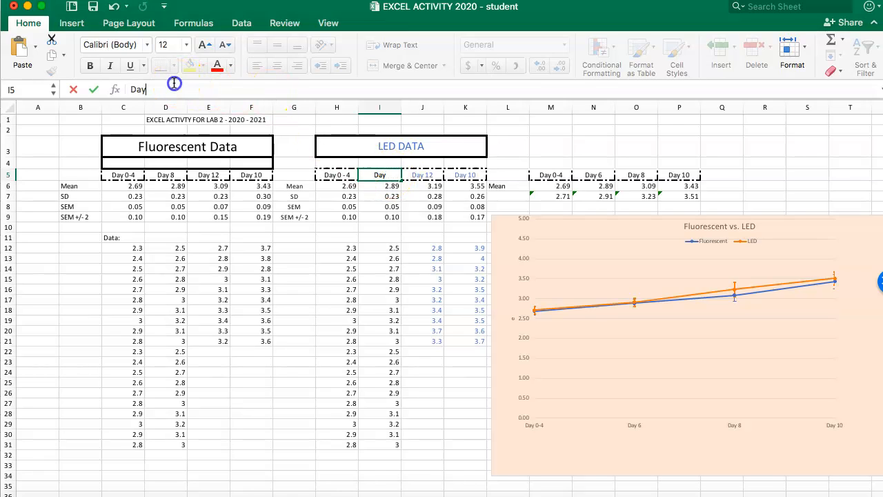
pyautogui.write(' 8')
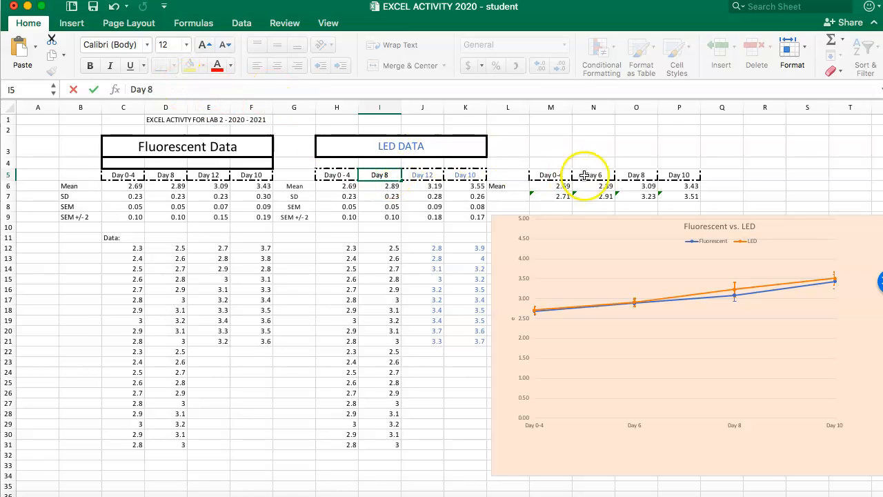
# Change the means summary table headers in N5 and O5 to Day 8 and Day 12.
pyautogui.click(559, 175)
pyautogui.click(597, 175)
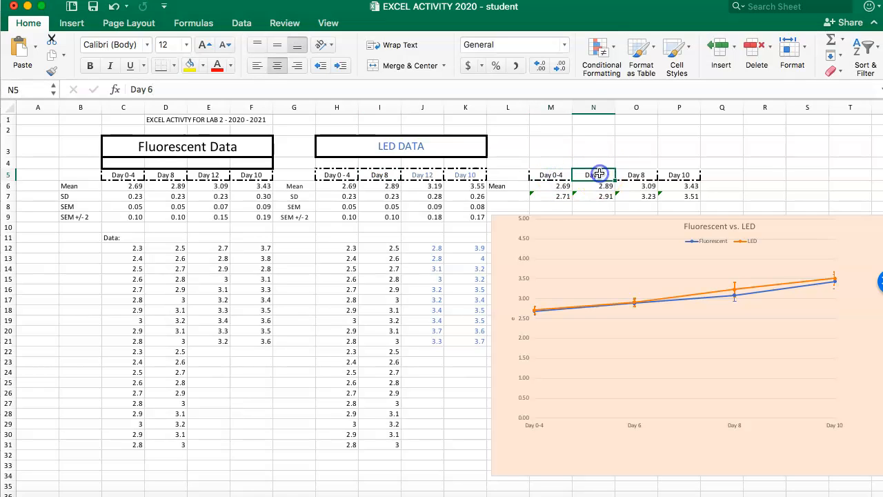
pyautogui.click(156, 88)
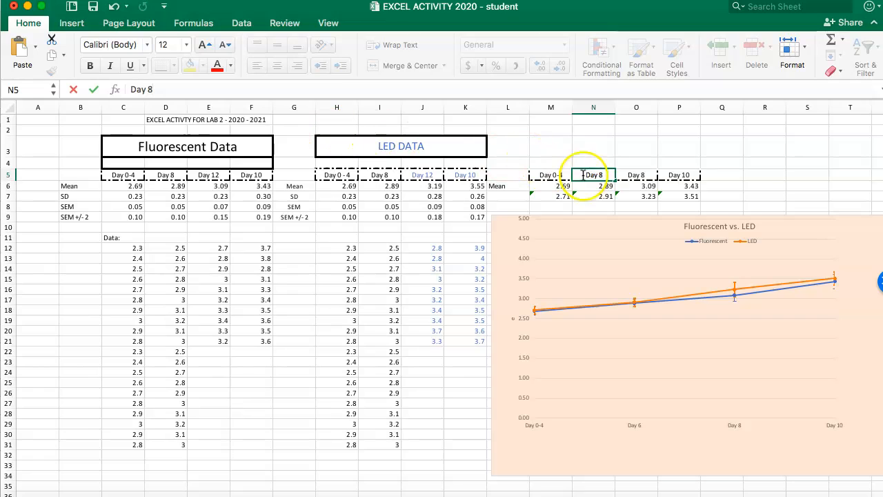
pyautogui.click(624, 175)
pyautogui.click(159, 87)
pyautogui.press('BackSpace')
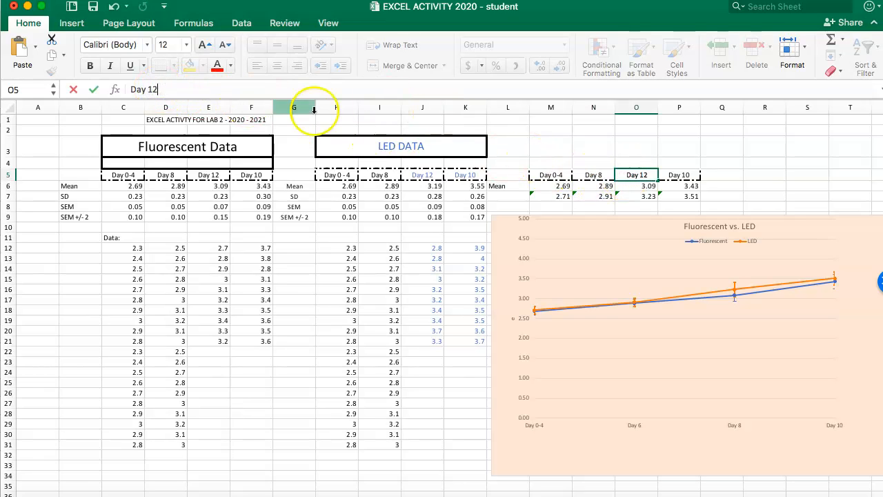
# Clear all contents and formatting from the Fluorescent Data Day 10 column, F5:F21.
pyautogui.moveTo(252, 174); pyautogui.dragTo(251, 341)
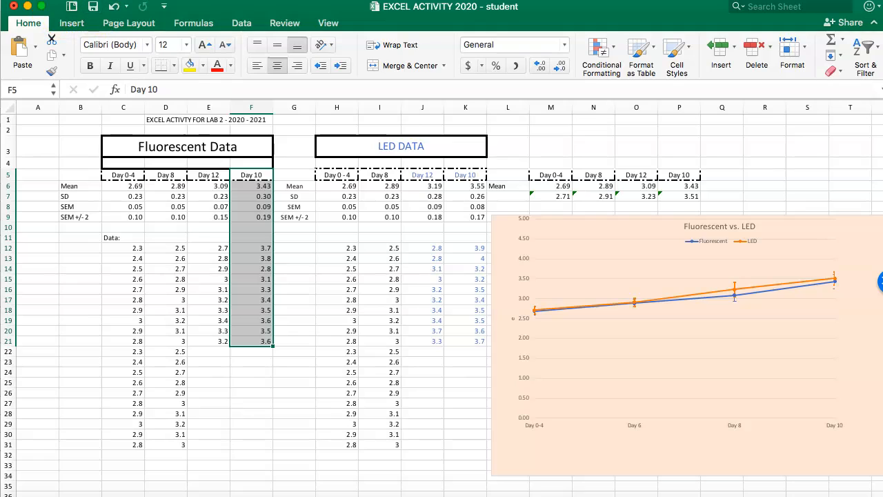
pyautogui.click(65, 0)
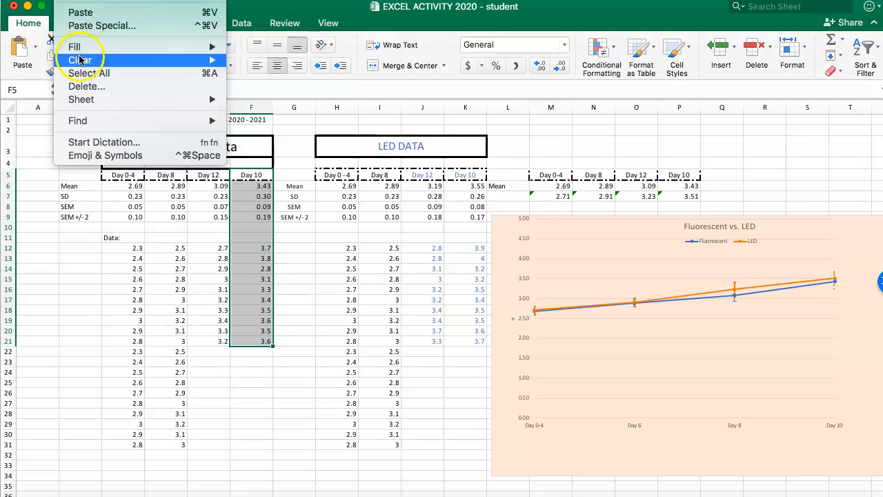
pyautogui.moveTo(79, 62)
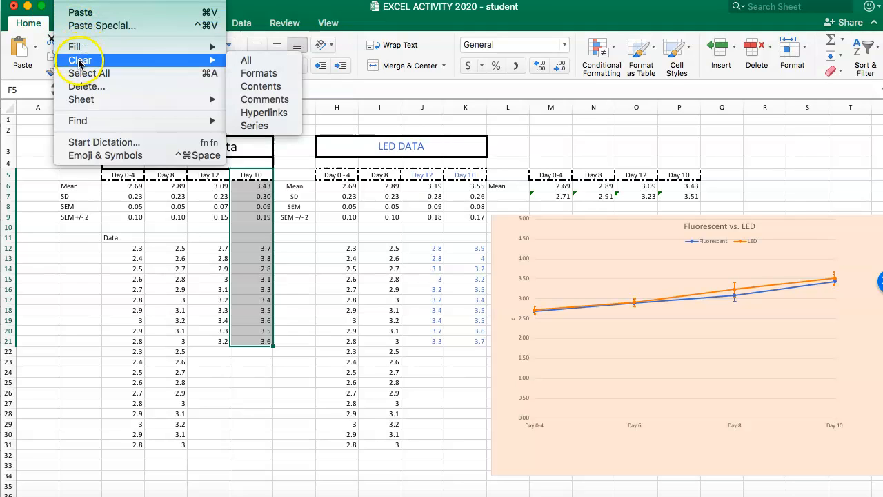
pyautogui.click(247, 68)
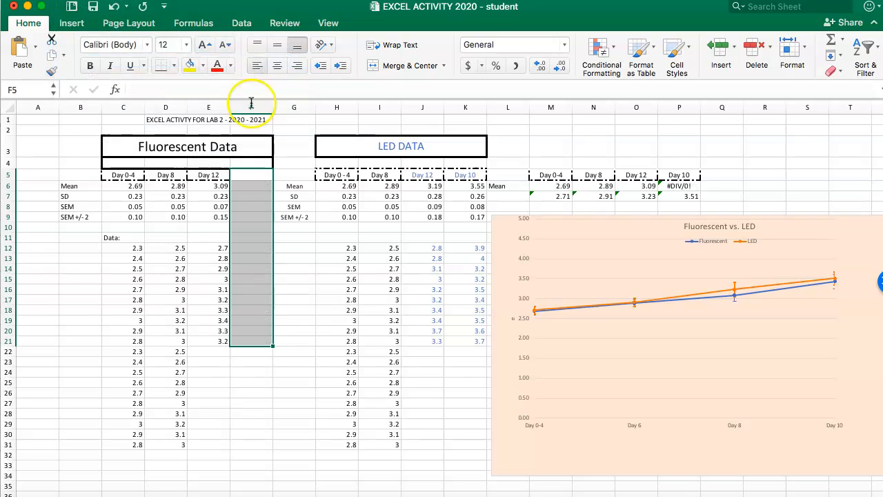
pyautogui.click(297, 288)
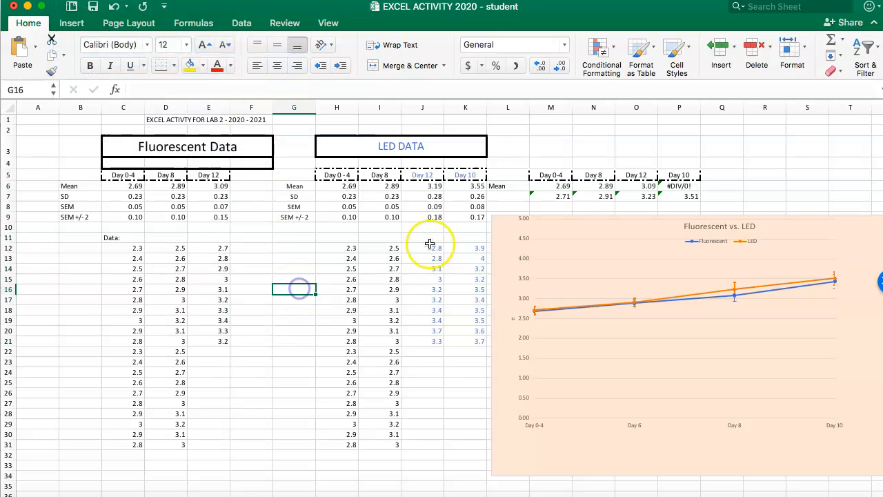
# Clear all contents and formatting from the LED Data Day 10 column, K5:K21.
pyautogui.moveTo(469, 175); pyautogui.dragTo(478, 343)
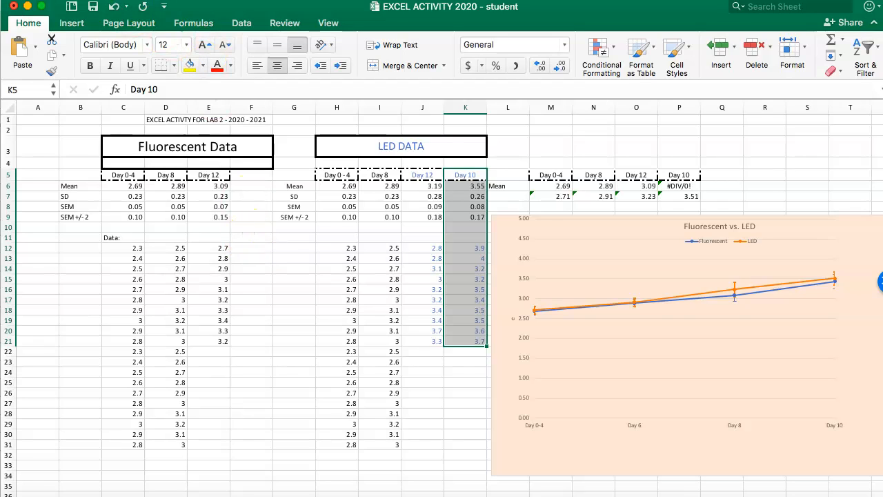
pyautogui.click(65, 1)
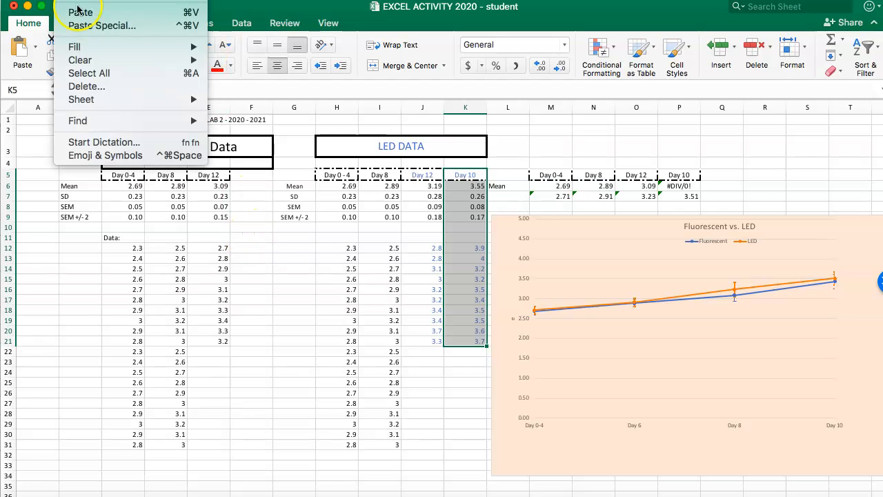
pyautogui.moveTo(80, 61)
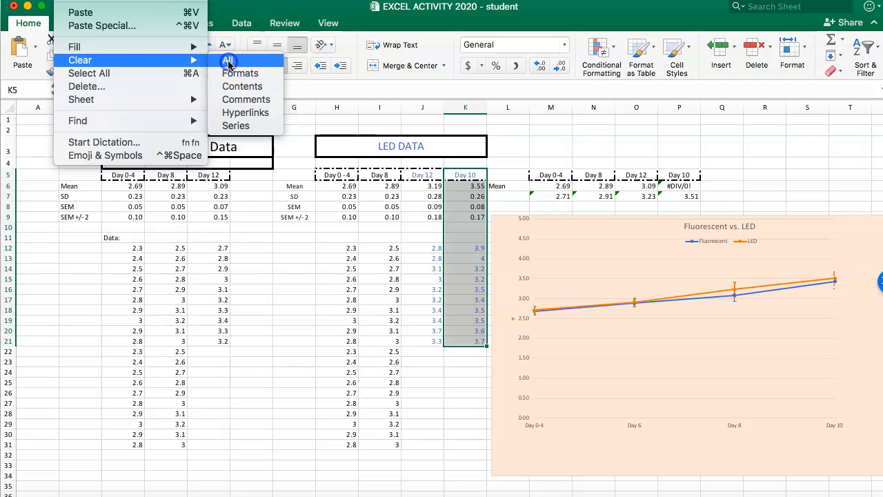
pyautogui.click(229, 61)
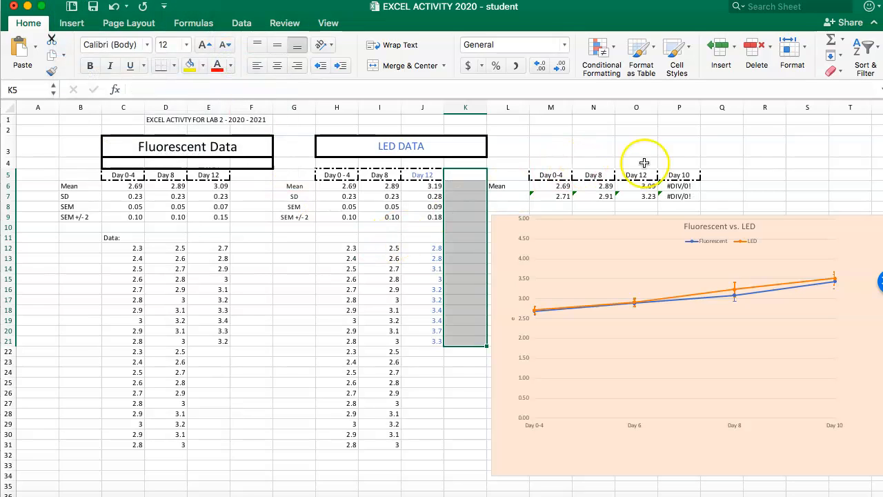
pyautogui.click(734, 177)
# Clear everything from the Day 10 column of the means summary table, P5:P7.
pyautogui.moveTo(679, 177); pyautogui.dragTo(685, 192)
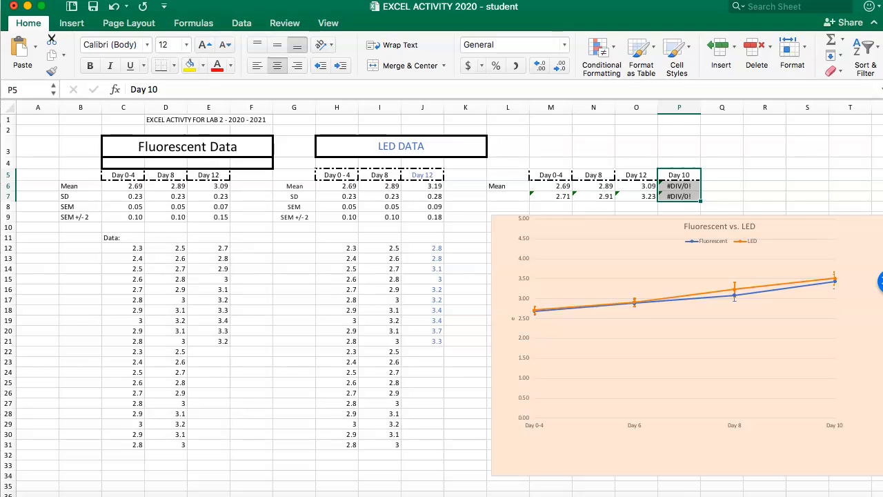
pyautogui.click(64, 0)
pyautogui.moveTo(79, 63)
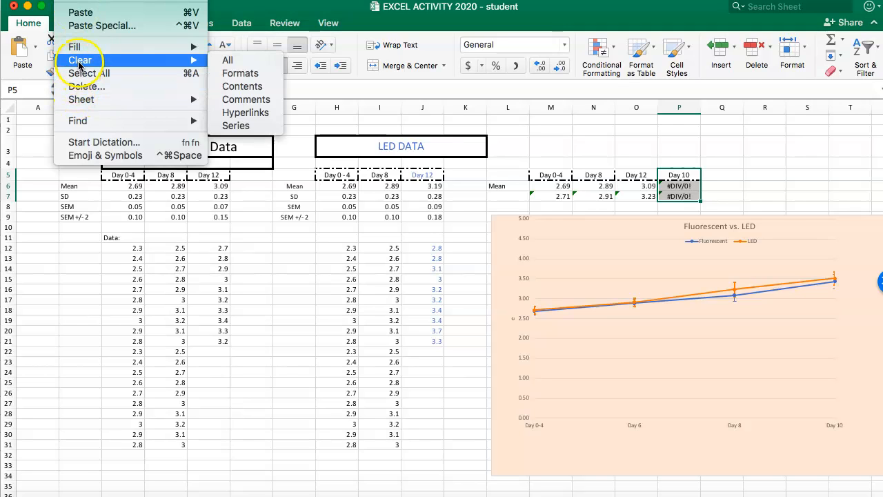
pyautogui.click(254, 69)
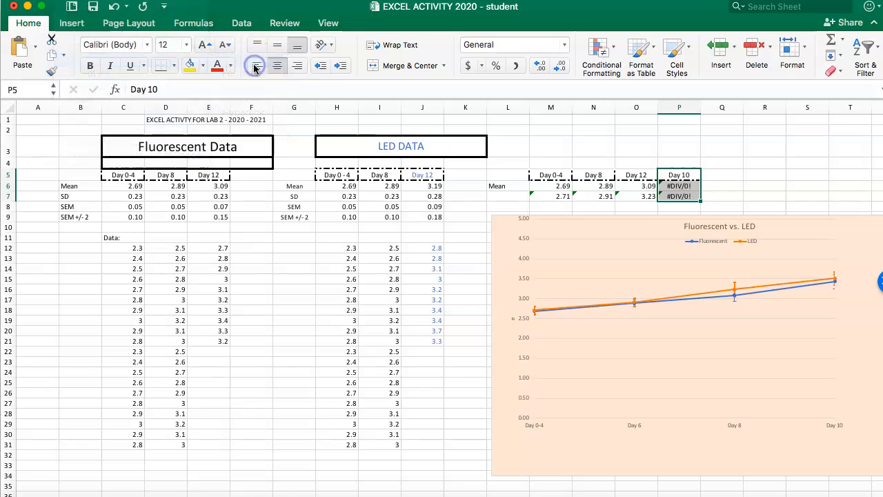
pyautogui.click(599, 119)
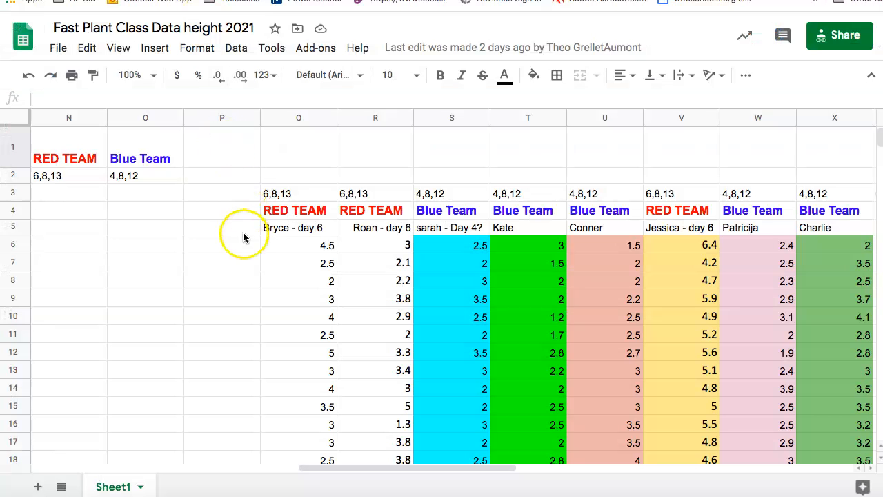
# In the Google Sheets file Fast Plant Class Data height 2021, copy the Complete Blue Team fluorescent data for days 4, 8 and 12, AF5:AH331.
pyautogui.hscroll(3, 247, 264)
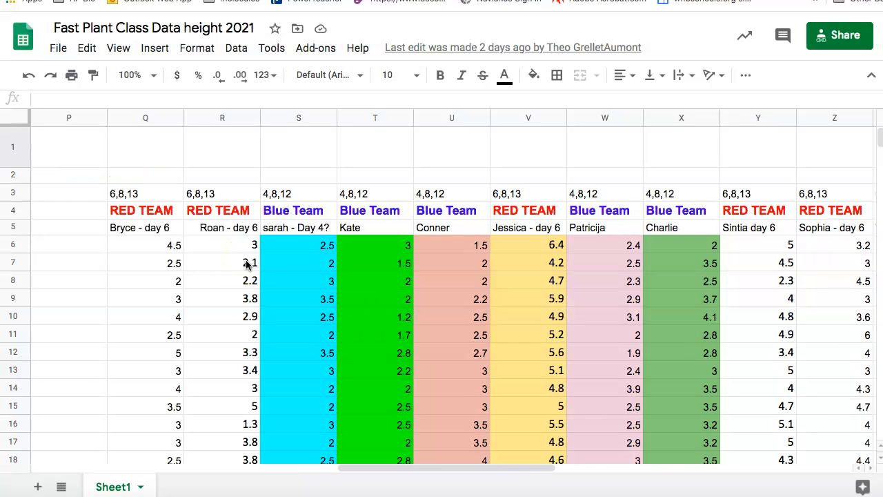
pyautogui.hscroll(10, 247, 265)
pyautogui.scroll(-2, 246, 259)
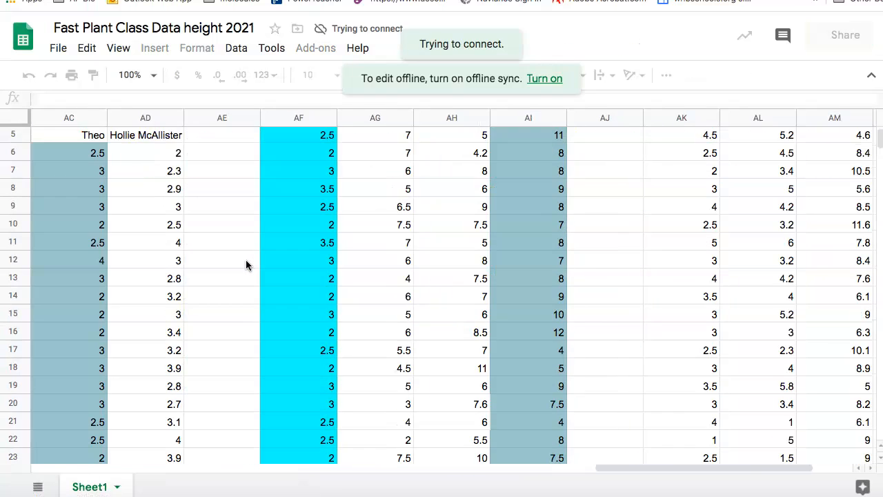
pyautogui.scroll(2, 246, 259)
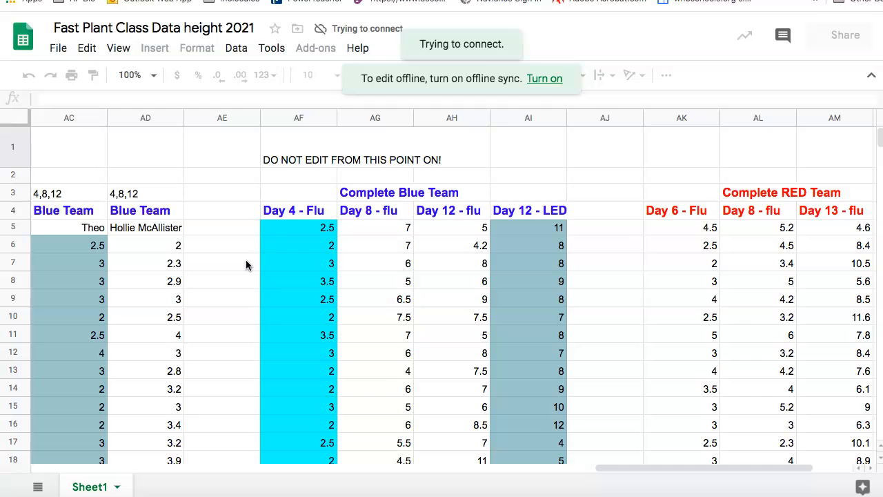
pyautogui.hscroll(1, 245, 264)
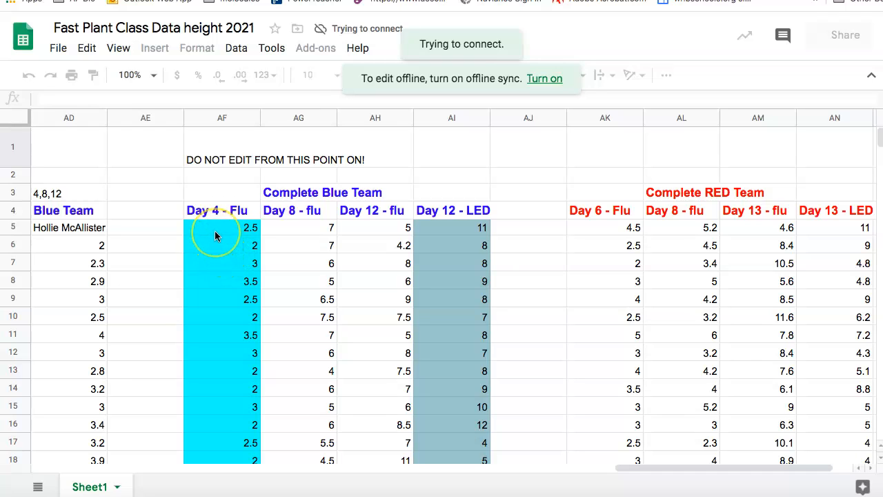
pyautogui.moveTo(215, 233); pyautogui.dragTo(373, 470)
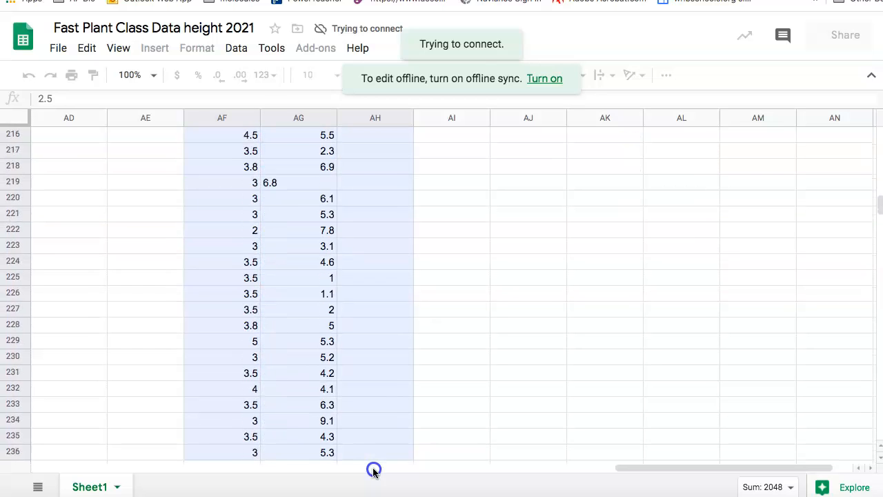
pyautogui.moveTo(373, 474); pyautogui.dragTo(374, 476)
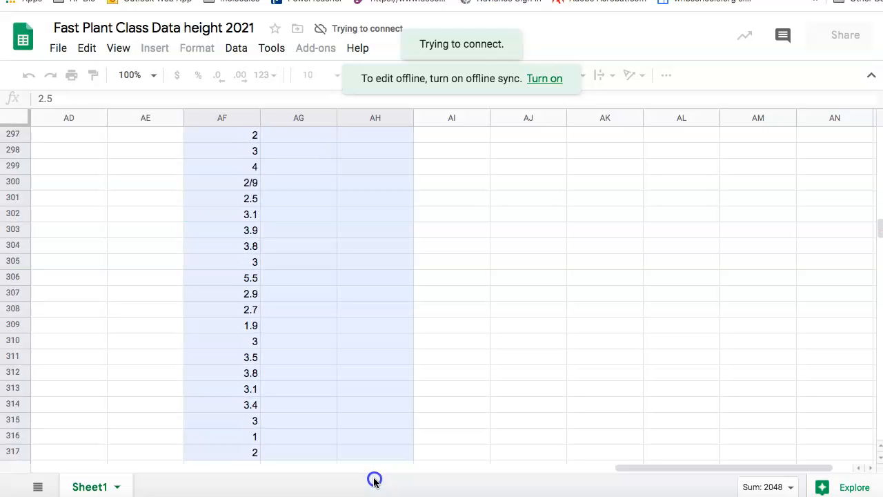
pyautogui.moveTo(374, 481); pyautogui.dragTo(375, 379)
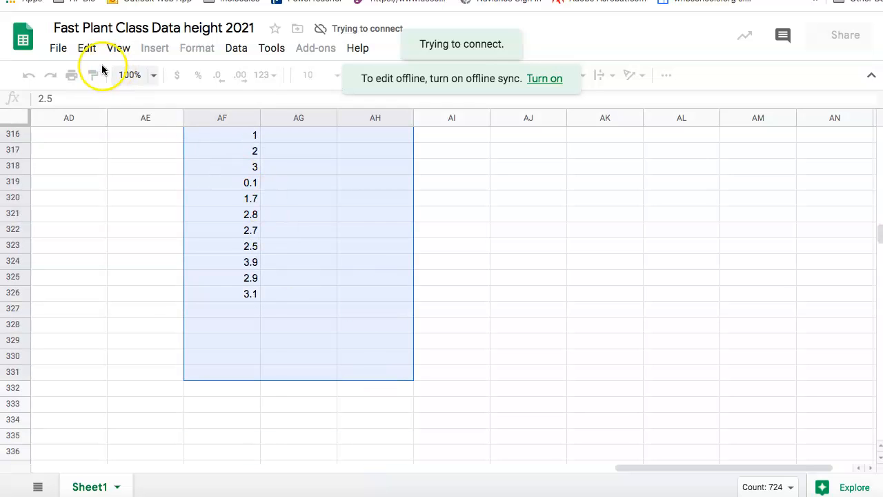
pyautogui.click(87, 50)
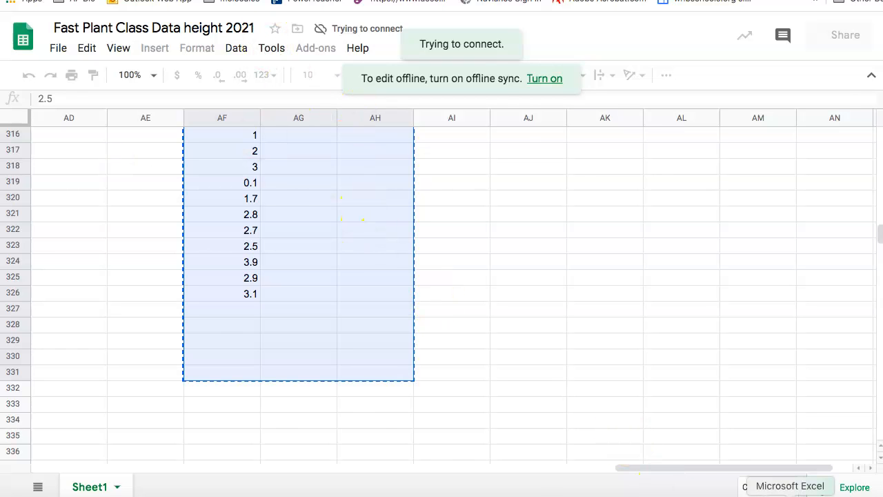
# Switch to Excel and paste the copied Blue Team fluorescent data into the Fluorescent Data section starting at C12.
pyautogui.click(790, 494)
pyautogui.click(128, 250)
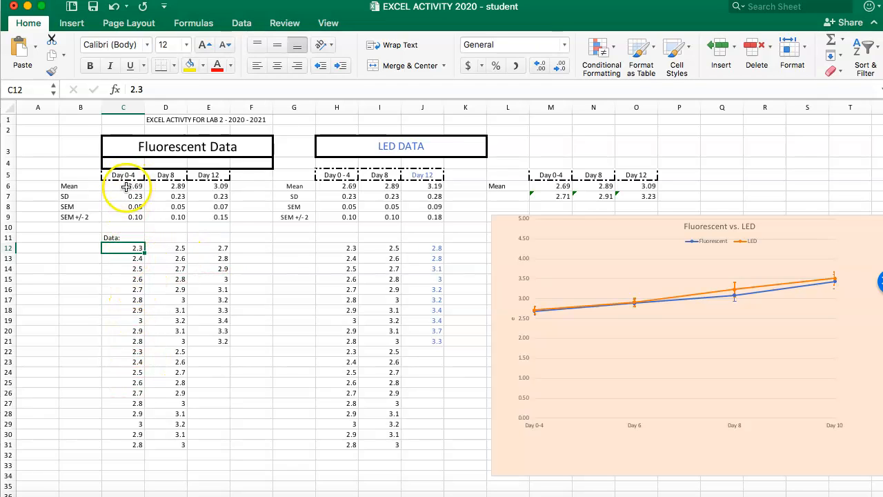
pyautogui.click(69, 0)
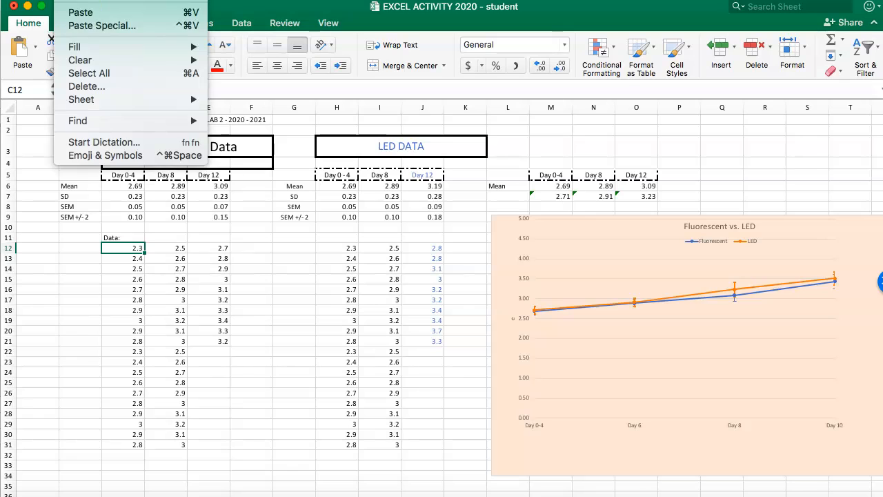
pyautogui.click(77, 13)
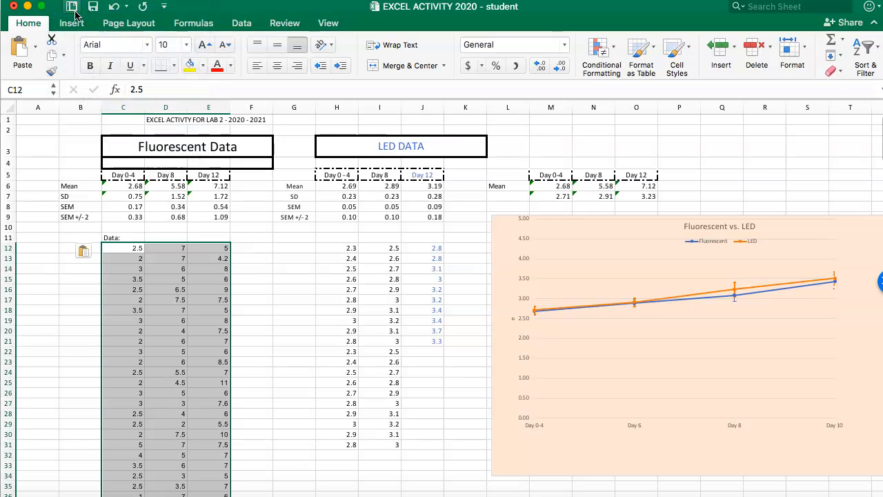
pyautogui.click(198, 353)
# Look through the pasted fluorescent data for non-numeric entries and clear the date in C307 of the Day 0-4 column.
pyautogui.click(134, 380)
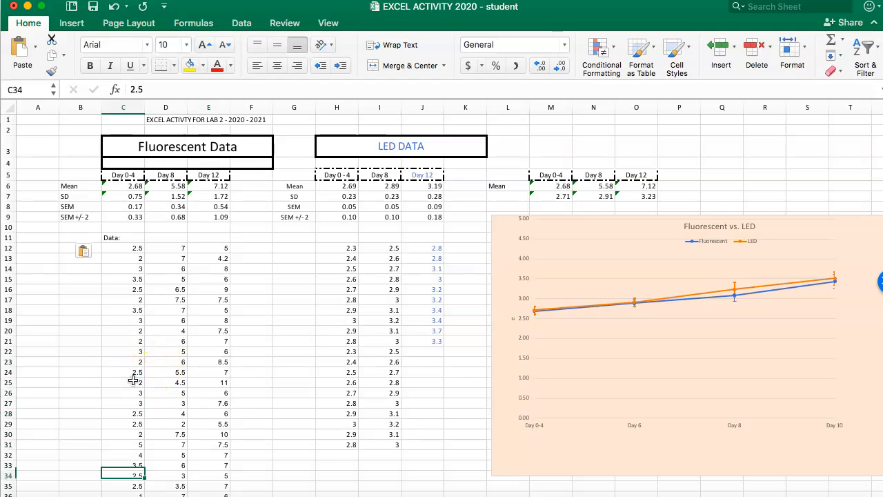
pyautogui.press('Down')
pyautogui.scroll(-13, 133, 380)
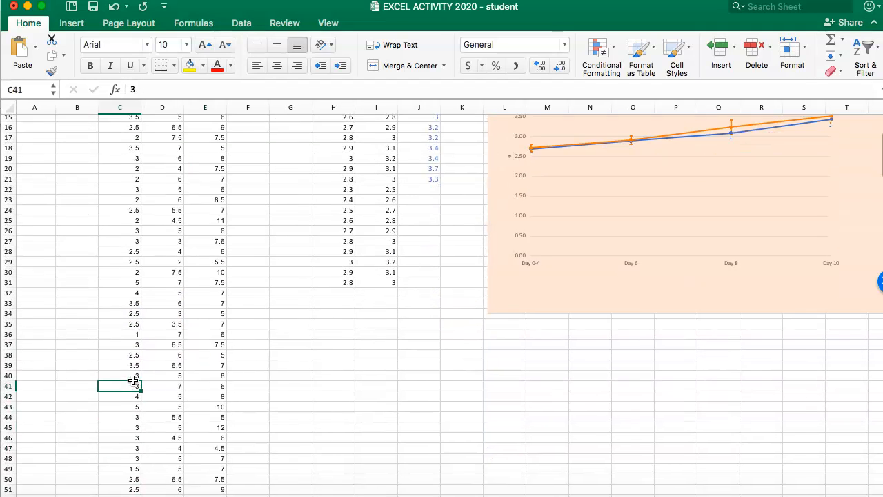
pyautogui.scroll(-14, 133, 380)
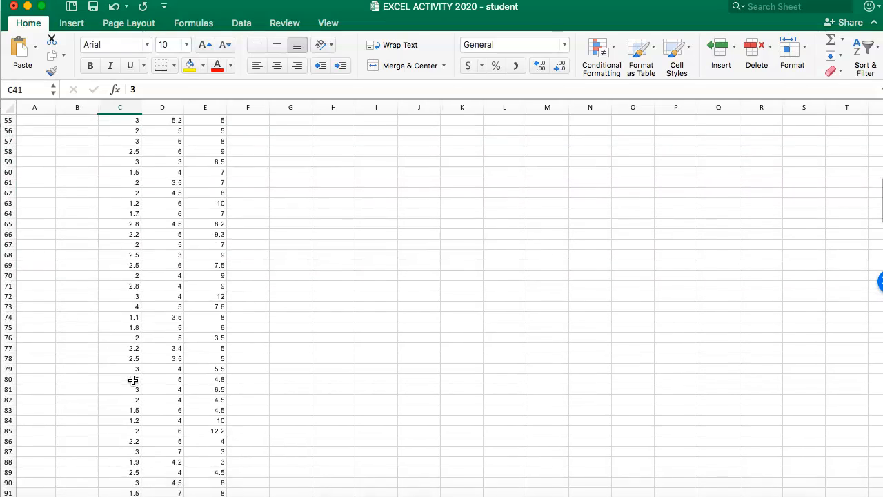
pyautogui.scroll(-16, 133, 380)
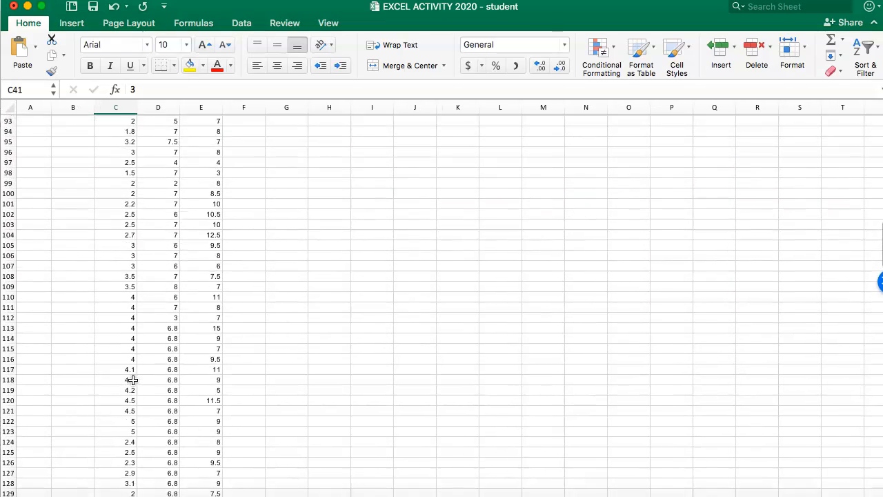
pyautogui.scroll(-11, 133, 380)
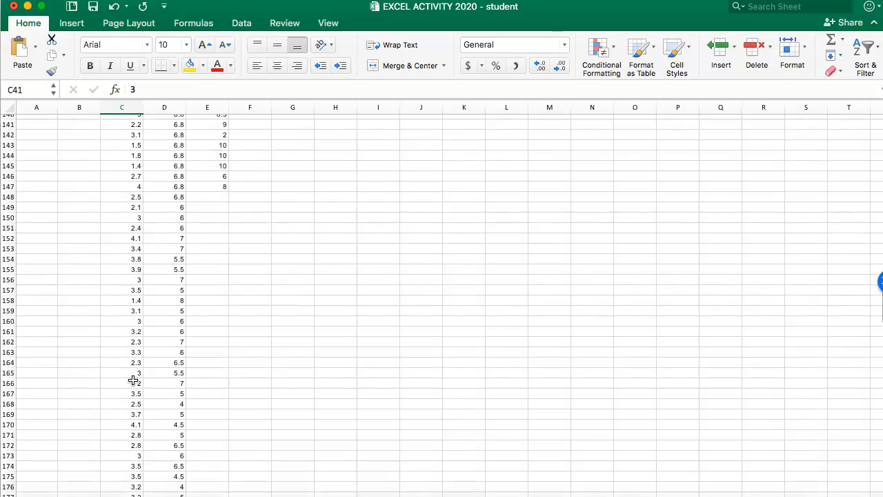
pyautogui.scroll(-4, 133, 380)
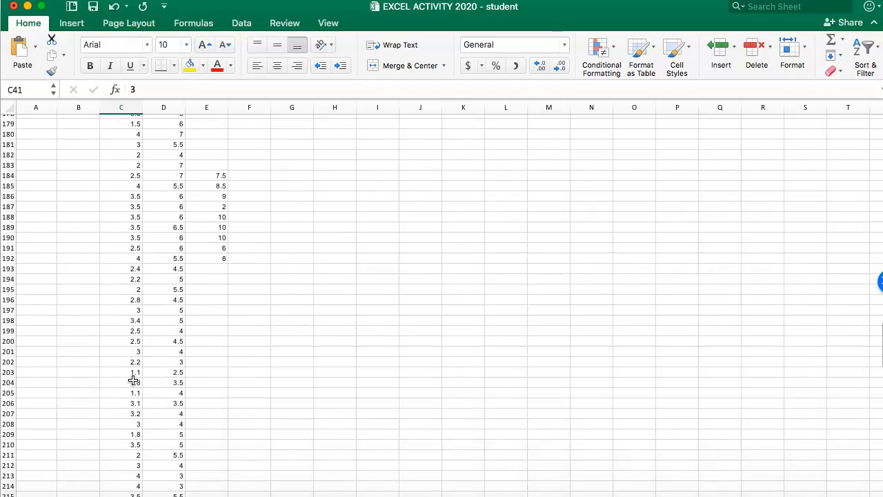
pyautogui.scroll(-5, 133, 381)
pyautogui.scroll(-10, 133, 380)
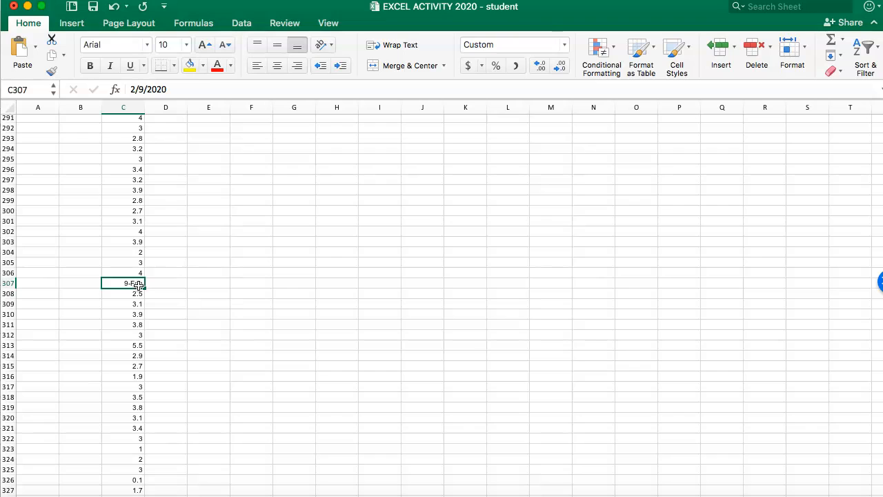
pyautogui.doubleClick(139, 285)
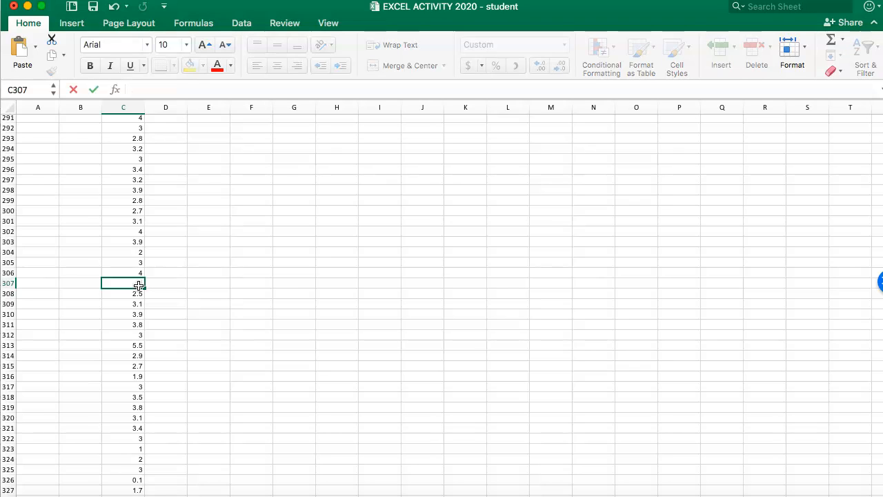
pyautogui.press('Escape')
# Copy all three columns of fluorescent data, C12:E336, and select H12 in the LED section as the destination.
pyautogui.scroll(6, 159, 270)
pyautogui.scroll(20, 154, 272)
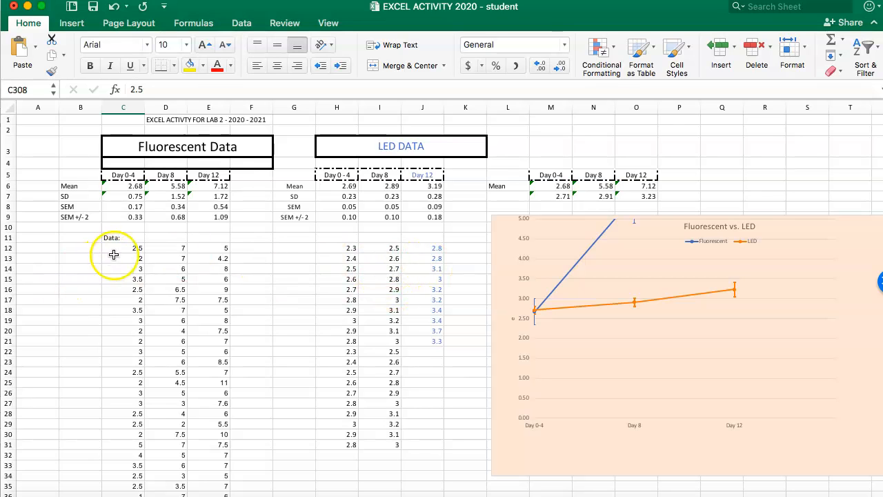
pyautogui.moveTo(132, 247); pyautogui.dragTo(208, 417)
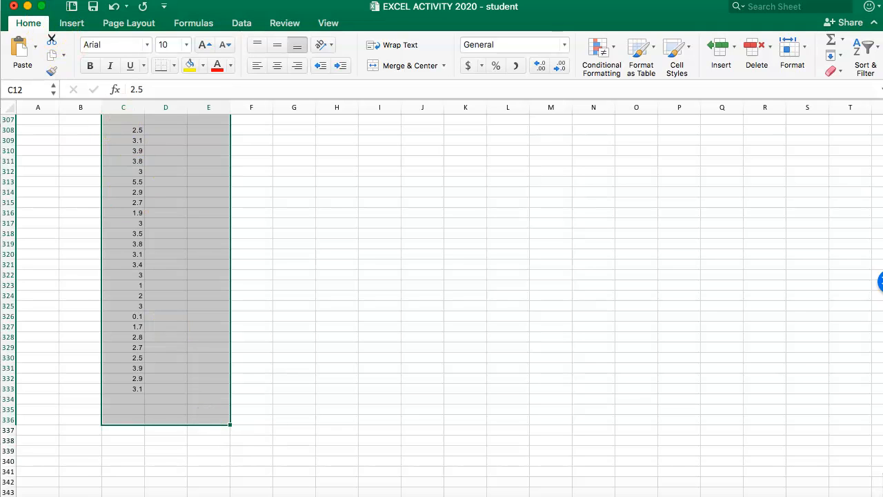
pyautogui.rightClick(49, 38)
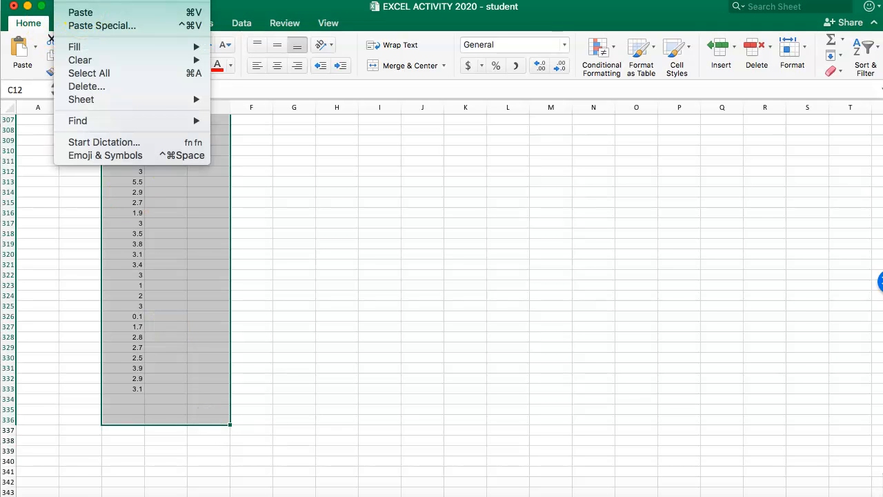
pyautogui.click(80, 0)
pyautogui.scroll(20, 209, 193)
pyautogui.click(268, 217)
pyautogui.click(336, 256)
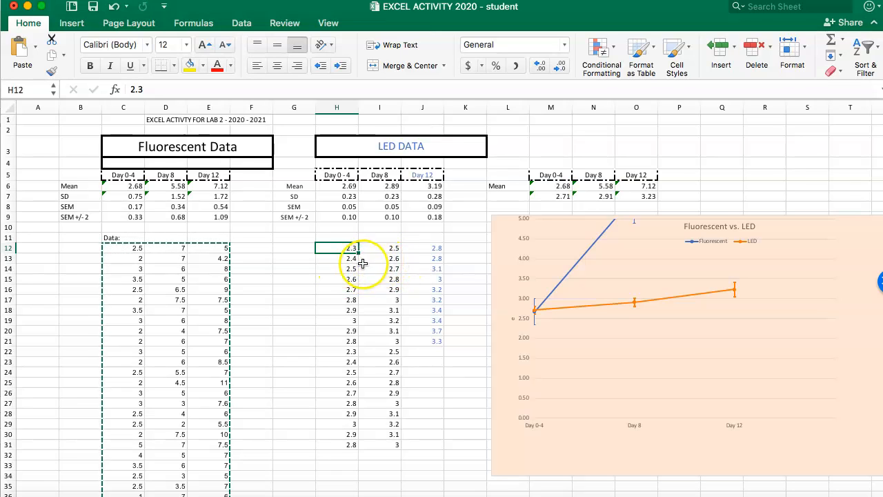
# Copy only the Day 0-4 and Day 8 fluorescent data, C12:D338.
pyautogui.click(159, 256)
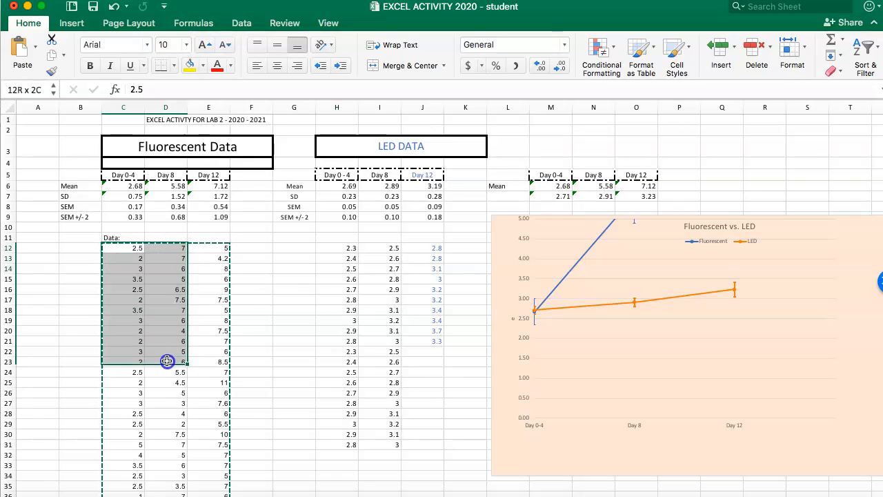
pyautogui.moveTo(169, 407); pyautogui.dragTo(169, 496)
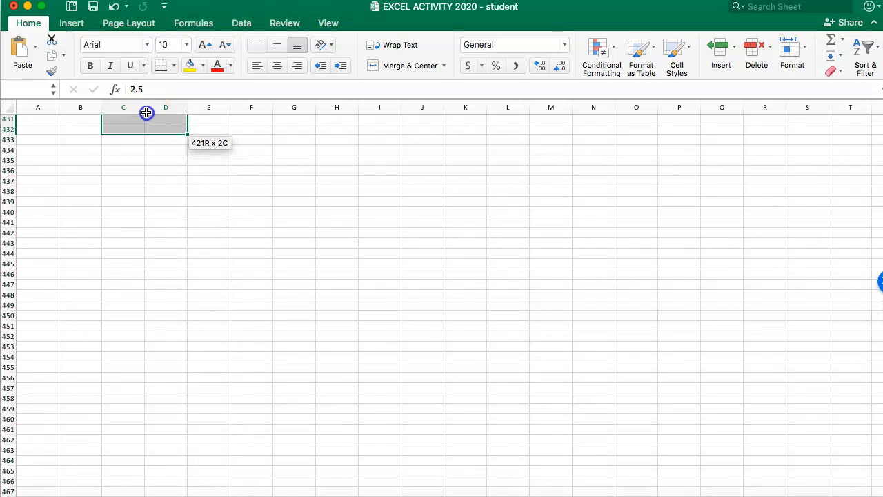
pyautogui.moveTo(147, 112); pyautogui.dragTo(146, 112)
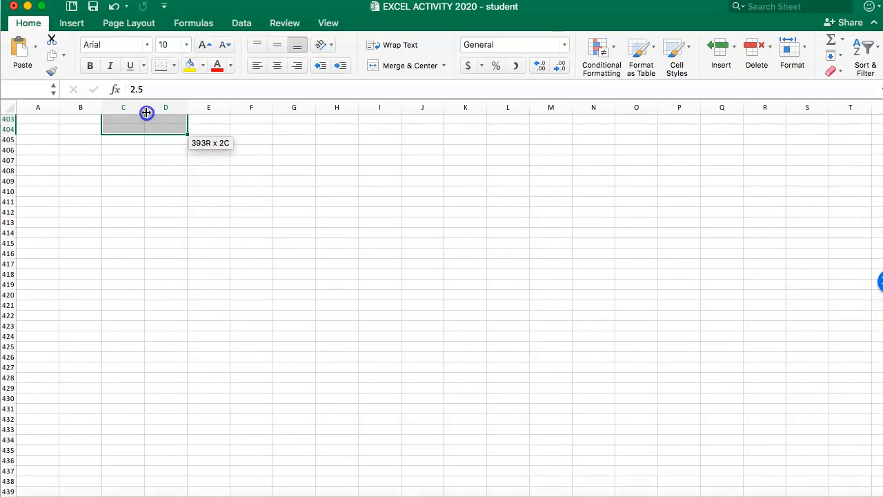
pyautogui.moveTo(146, 93); pyautogui.dragTo(147, 178)
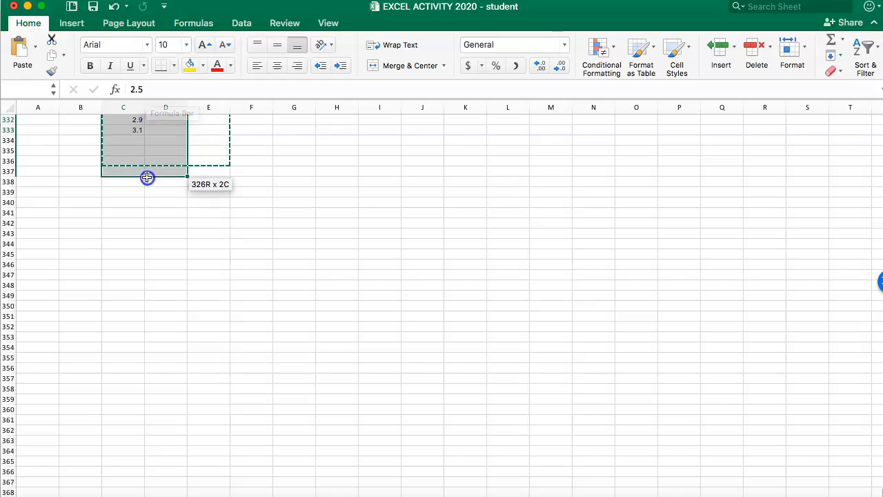
pyautogui.click(67, 0)
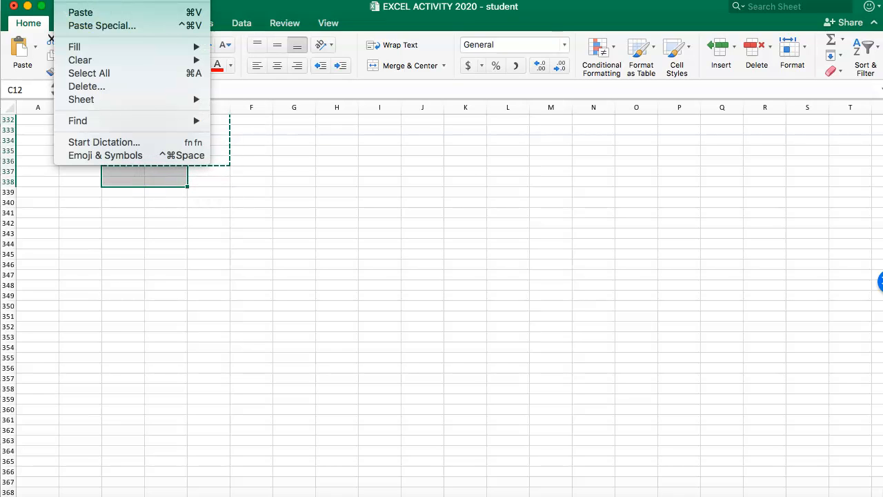
pyautogui.click(80, 0)
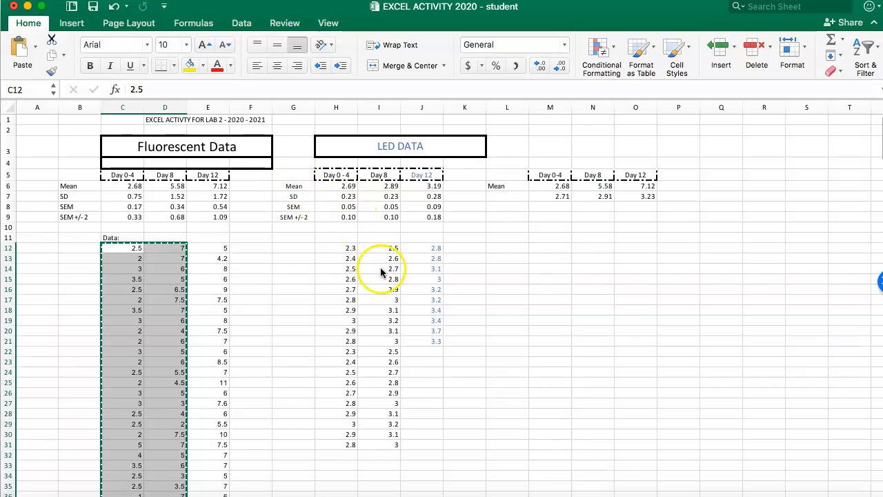
# Paste the copied Day 0-4 and Day 8 values into the LED Data section starting at H12.
pyautogui.click(347, 250)
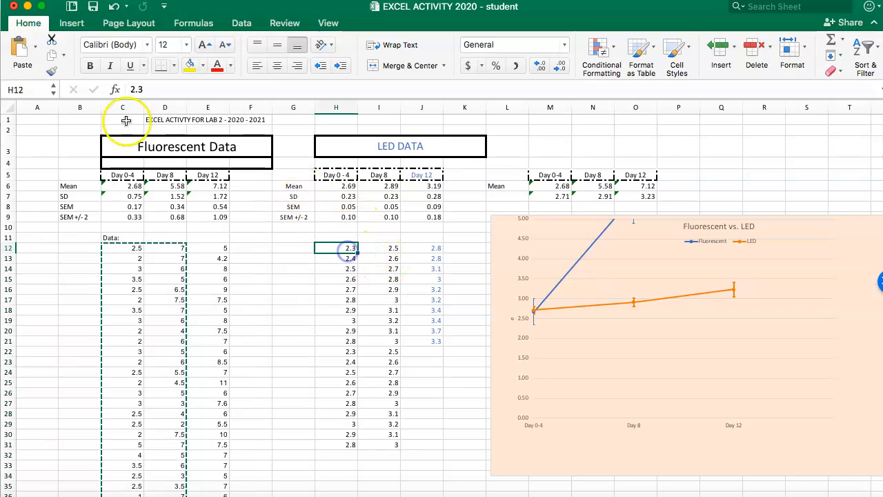
pyautogui.click(67, 0)
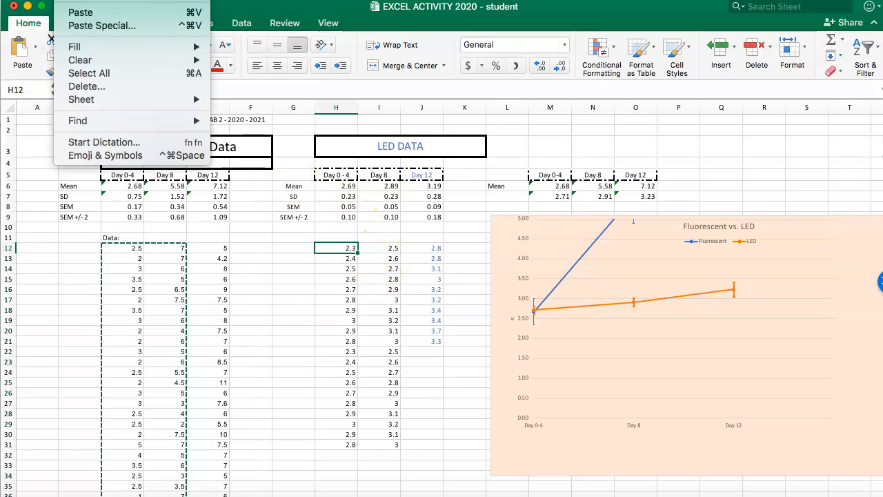
pyautogui.click(81, 15)
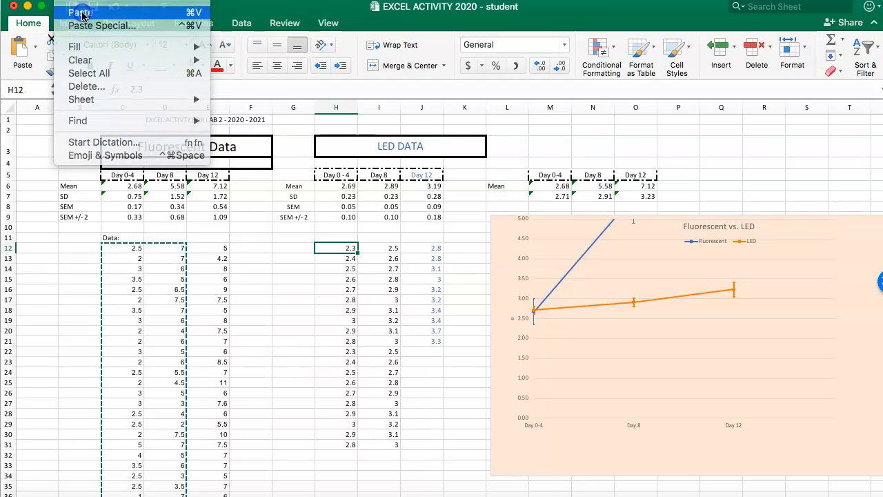
pyautogui.click(324, 285)
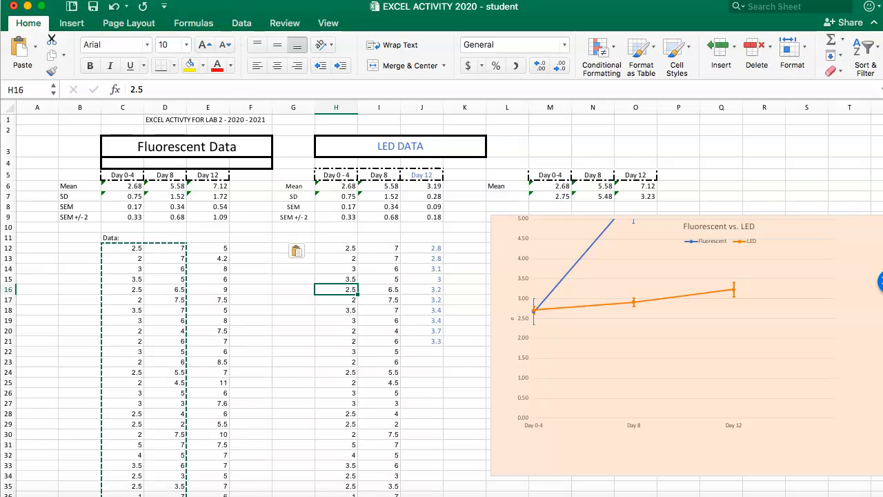
# Switch to the Google Sheets file Fast Plant Class Data height 2021 and copy the Blue Team Day 12 - LED data, AI5:AI80.
pyautogui.press('super+Tab')
pyautogui.click(259, 198)
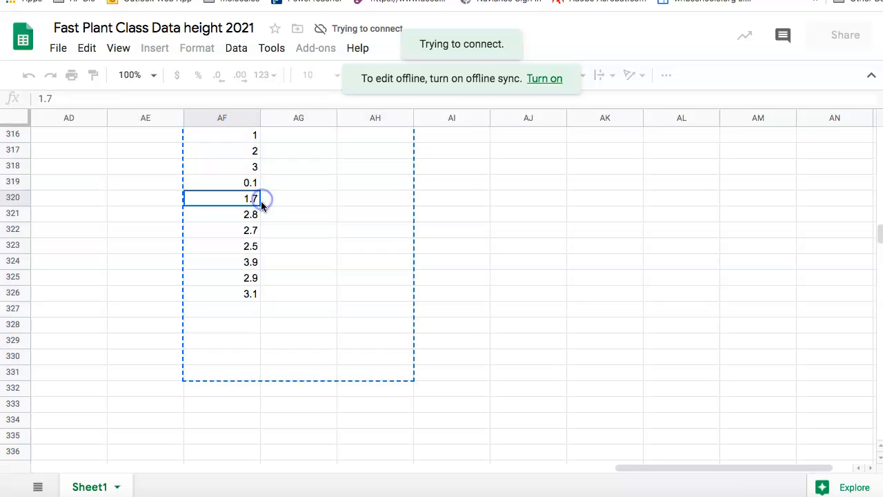
pyautogui.scroll(15, 260, 201)
pyautogui.scroll(20, 261, 200)
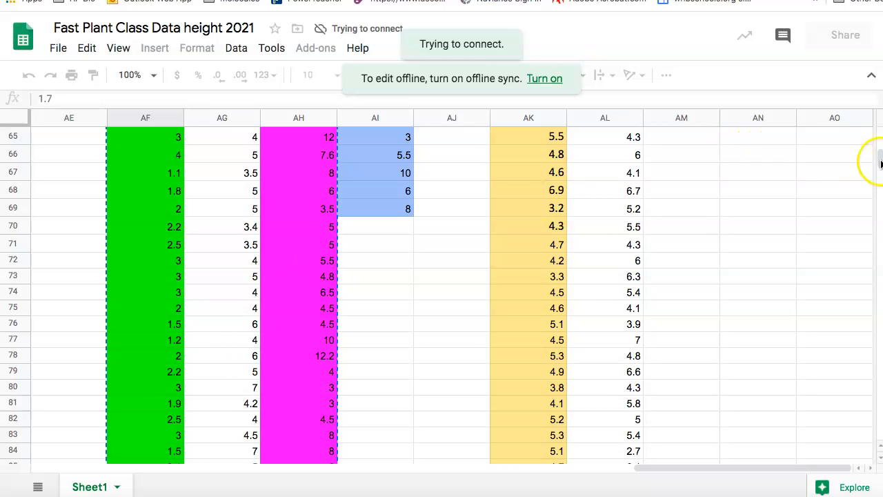
pyautogui.scroll(20, 807, 185)
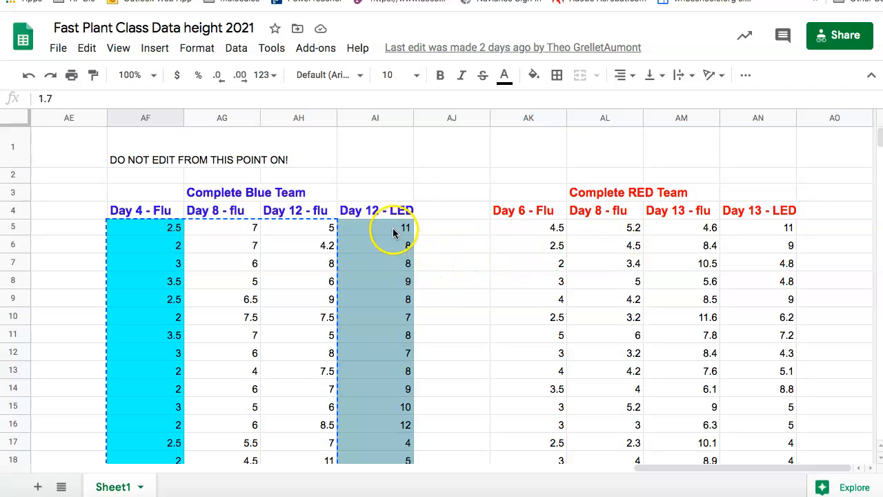
pyautogui.moveTo(392, 230); pyautogui.dragTo(386, 421)
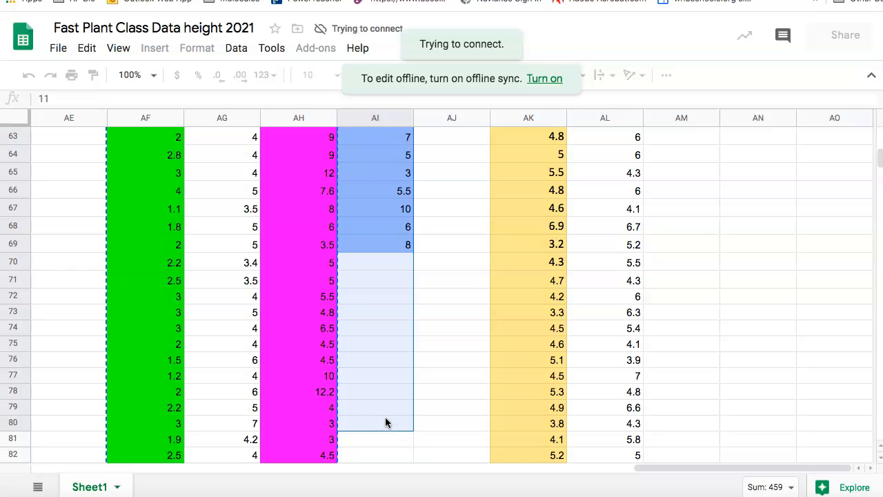
pyautogui.click(86, 47)
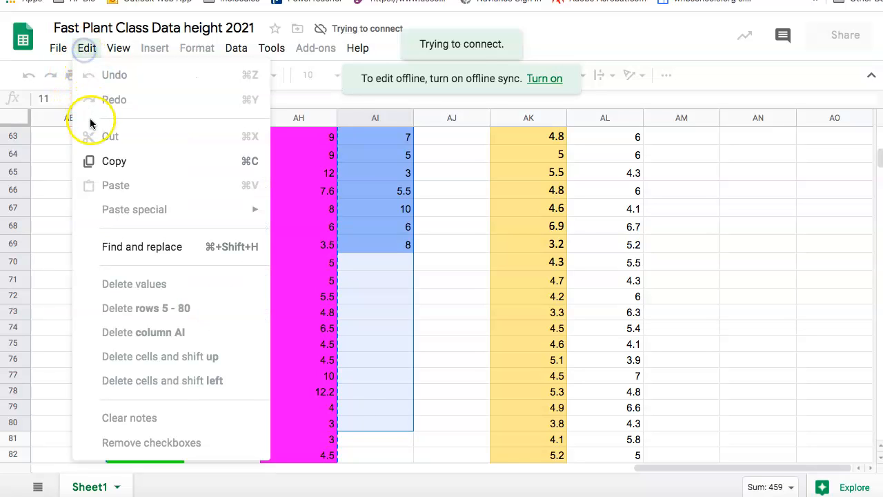
pyautogui.click(99, 163)
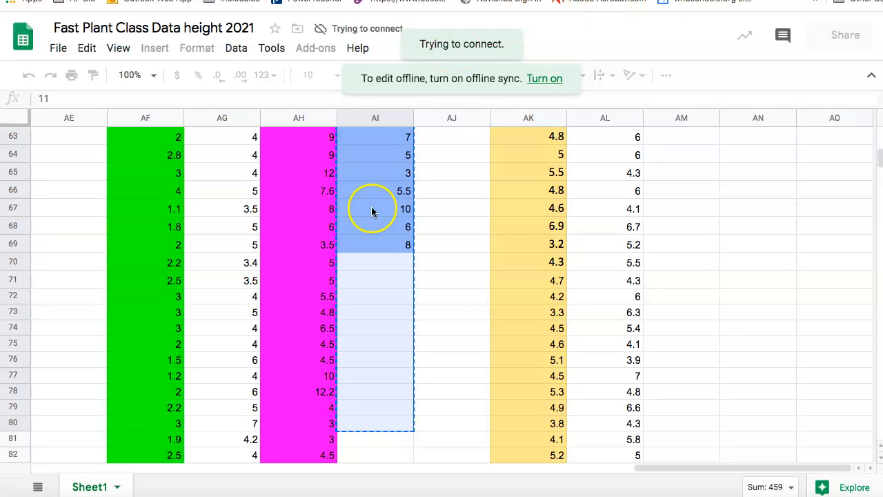
# Switch to Excel and paste the copied LED values into the LED Data Day 12 column starting at J12.
pyautogui.click(703, 488)
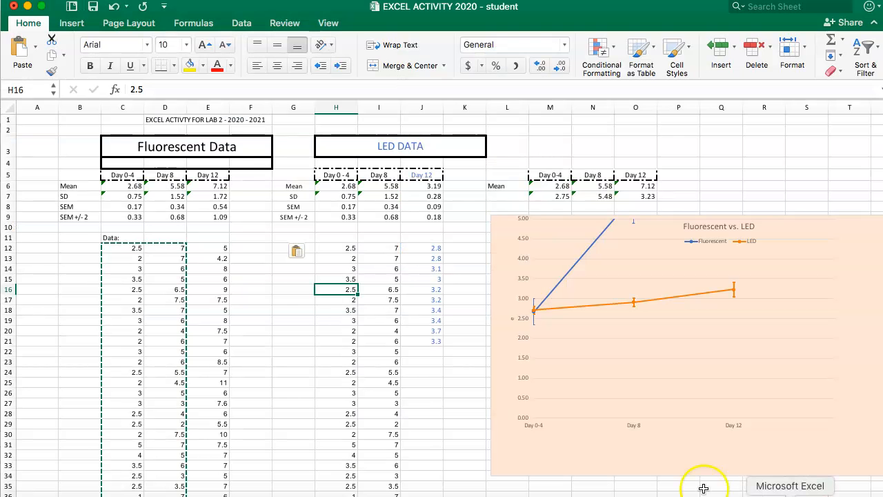
pyautogui.click(437, 250)
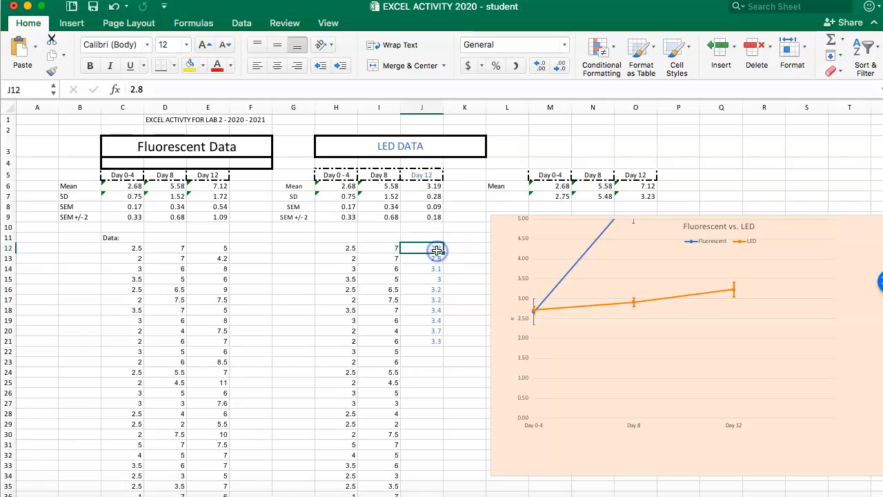
pyautogui.click(67, 0)
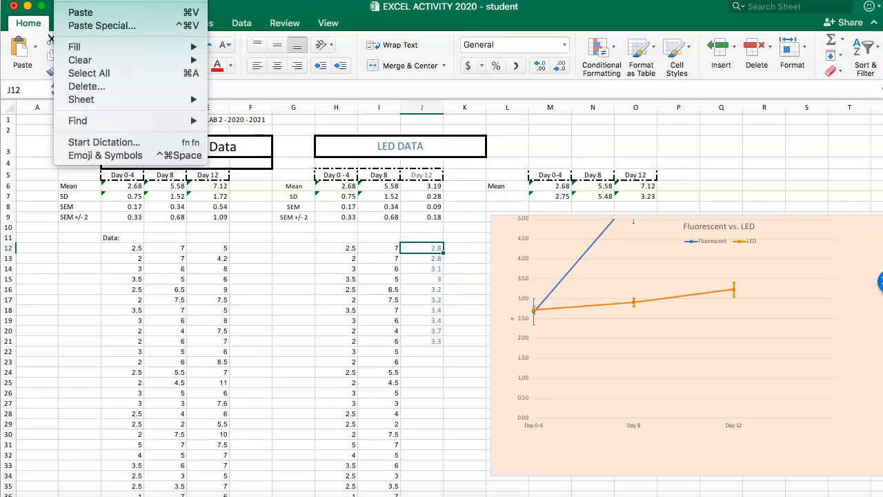
pyautogui.click(81, 12)
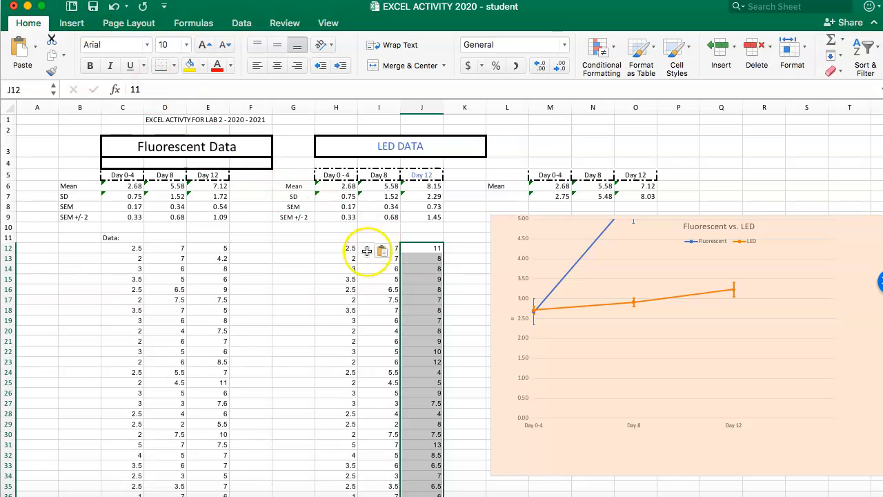
# Extend the fluorescent Day 0-4 mean formula in C6 to average C12:C440 and fill it across to Day 8 and Day 12.
pyautogui.click(337, 279)
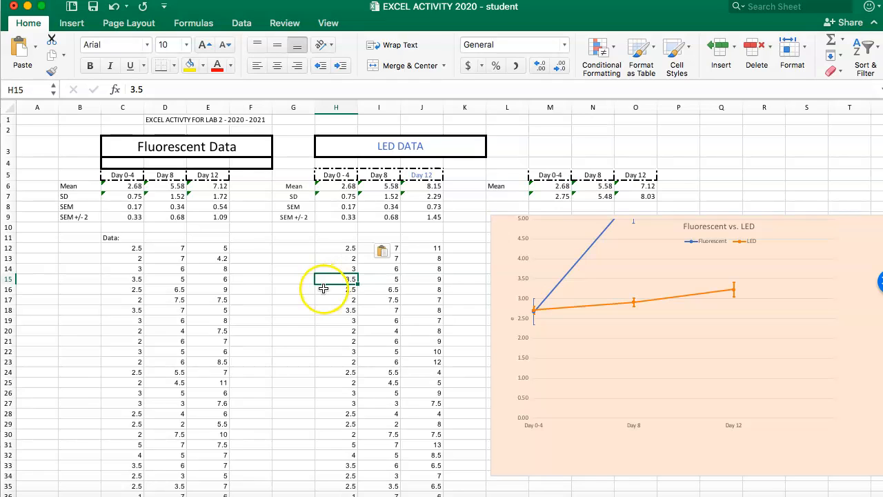
pyautogui.click(135, 250)
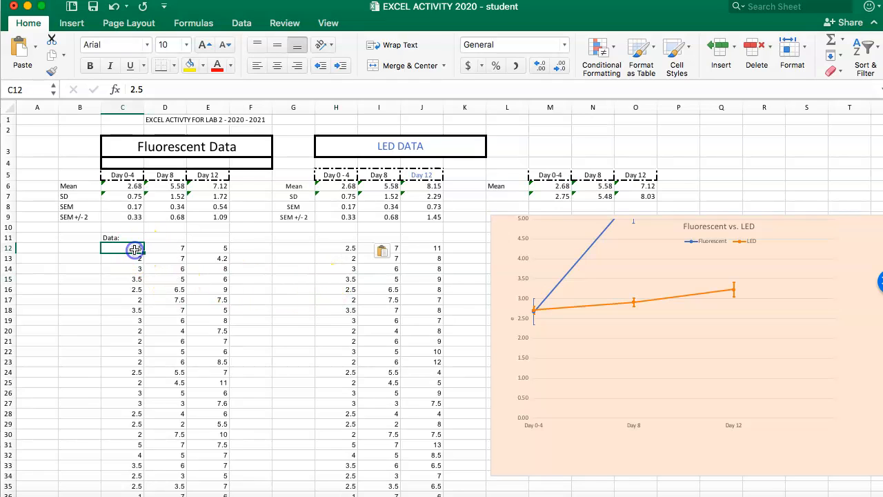
pyautogui.click(130, 186)
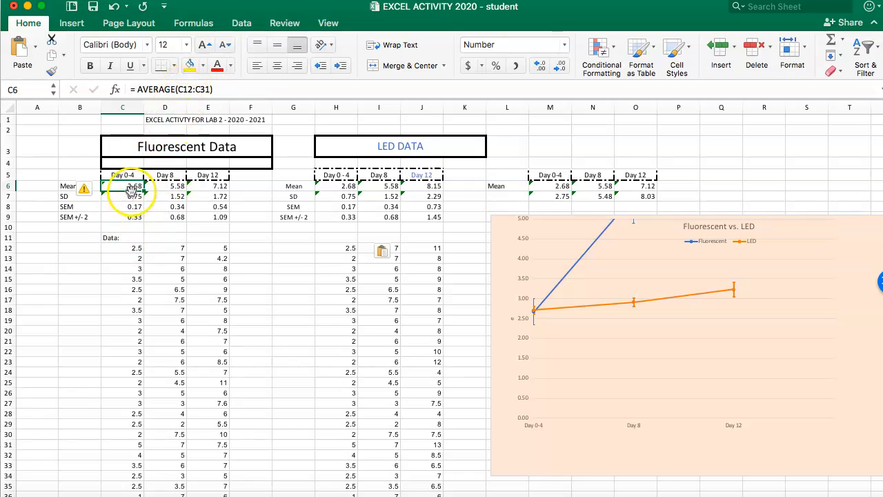
pyautogui.click(180, 90)
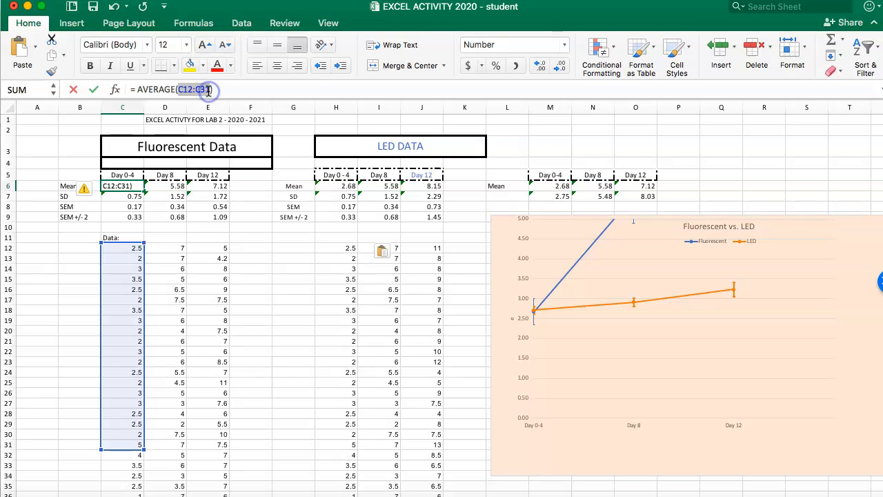
pyautogui.scroll(-5, 118, 349)
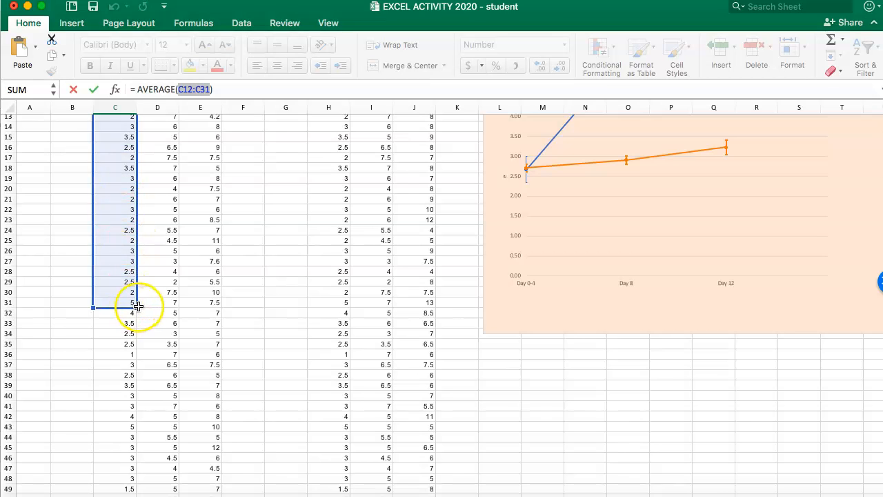
pyautogui.moveTo(134, 307); pyautogui.dragTo(117, 195)
pyautogui.scroll(20, 179, 201)
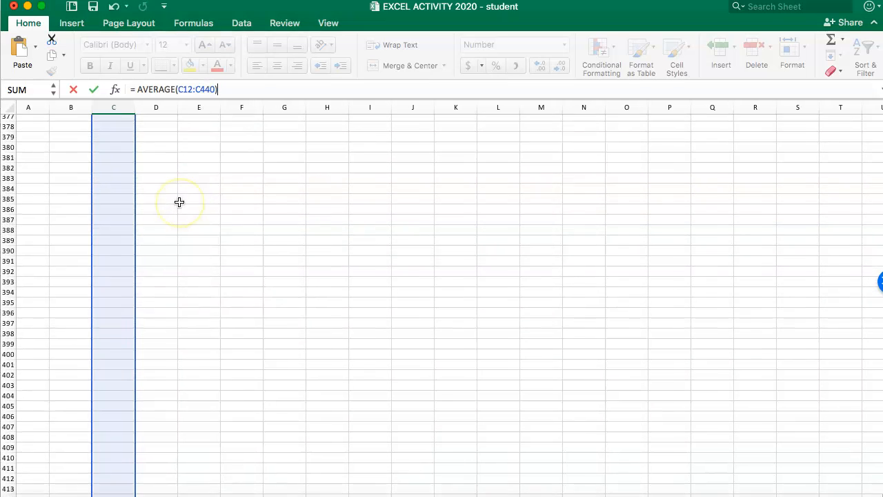
pyautogui.scroll(15, 180, 202)
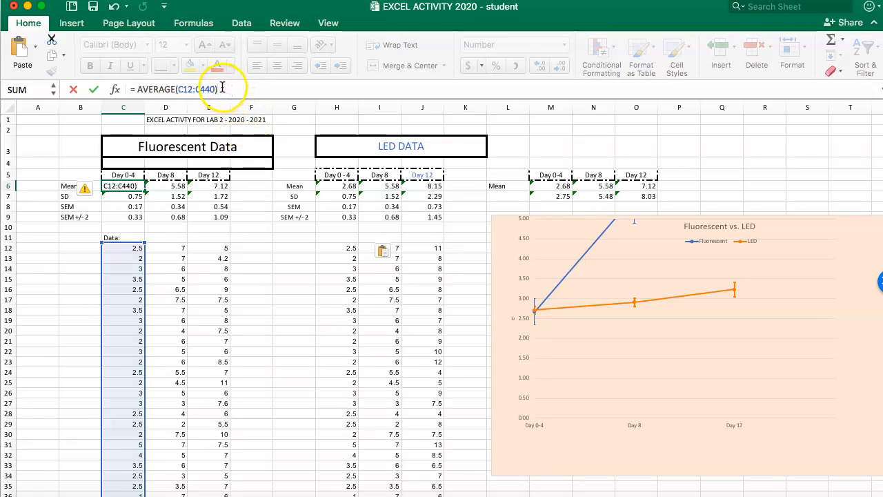
pyautogui.click(220, 89)
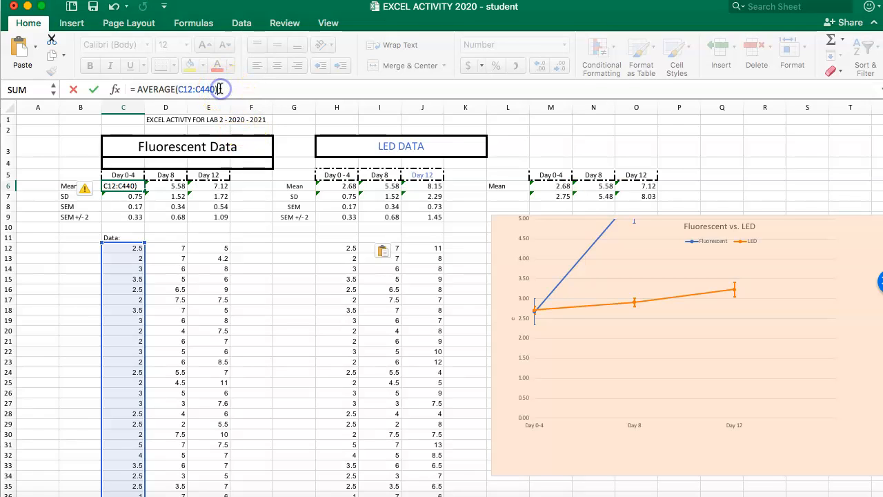
pyautogui.press('Return')
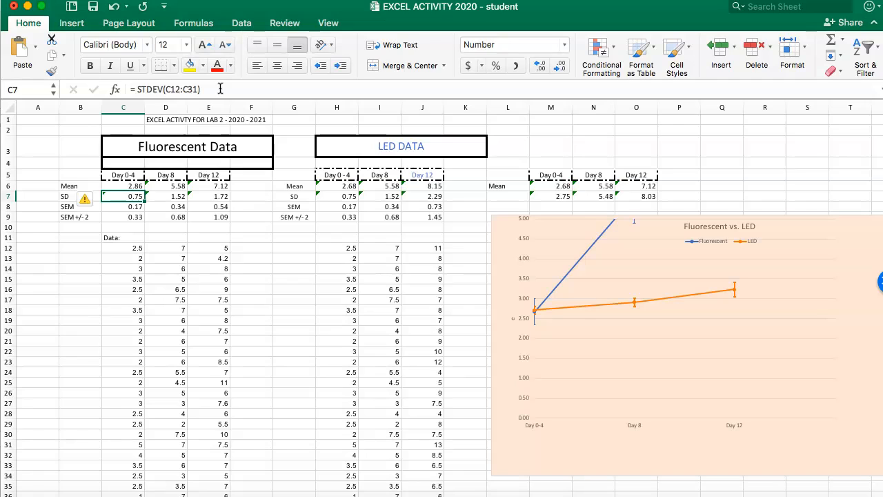
pyautogui.click(140, 186)
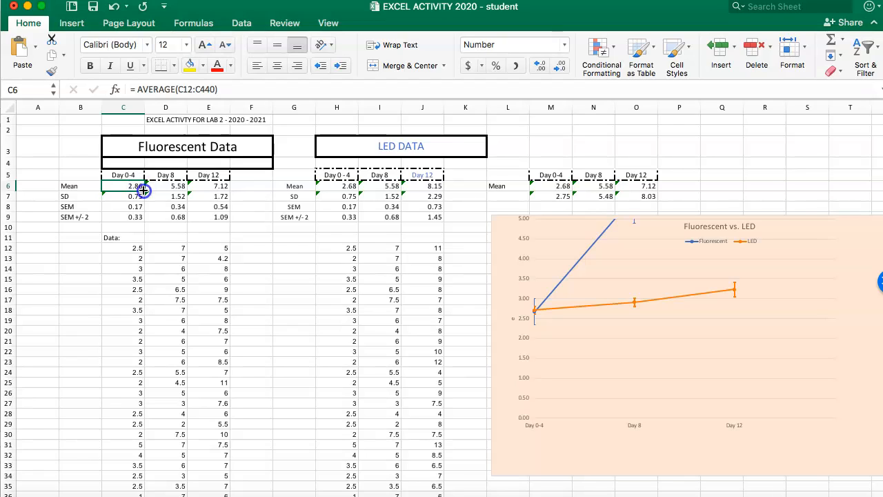
pyautogui.moveTo(159, 193); pyautogui.dragTo(221, 193)
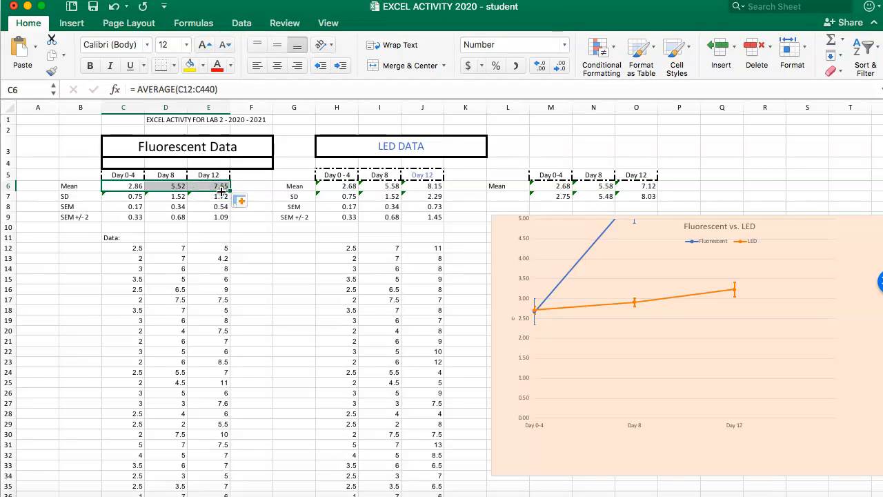
# Extend the fluorescent Day 0-4 SD formula in C7 to C12:C423 and fill it across to Day 8 and Day 12.
pyautogui.click(128, 198)
pyautogui.click(167, 89)
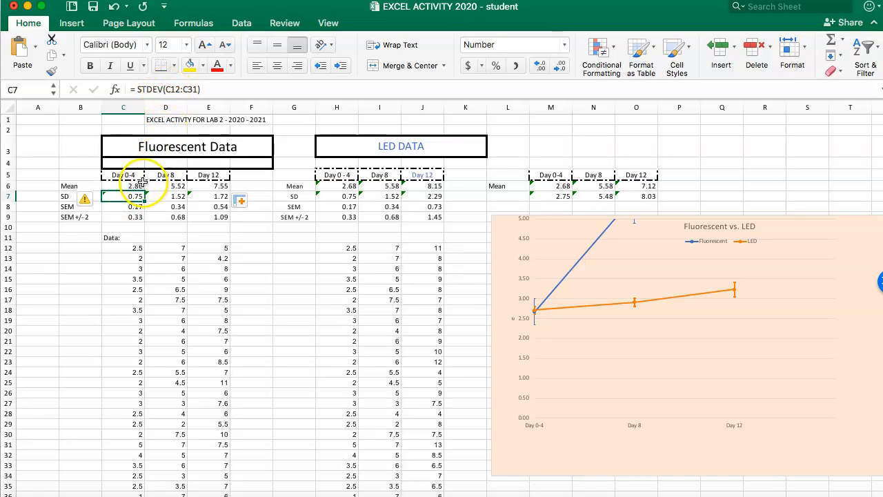
pyautogui.click(167, 89)
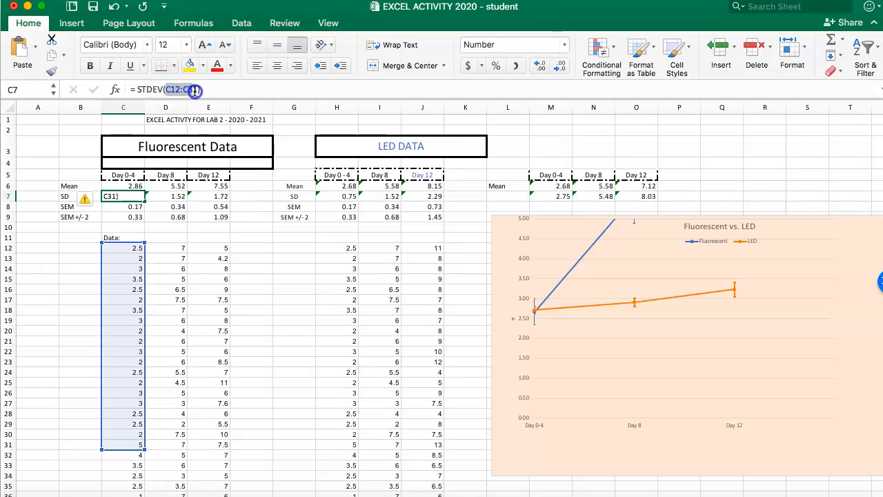
pyautogui.scroll(-5, 131, 358)
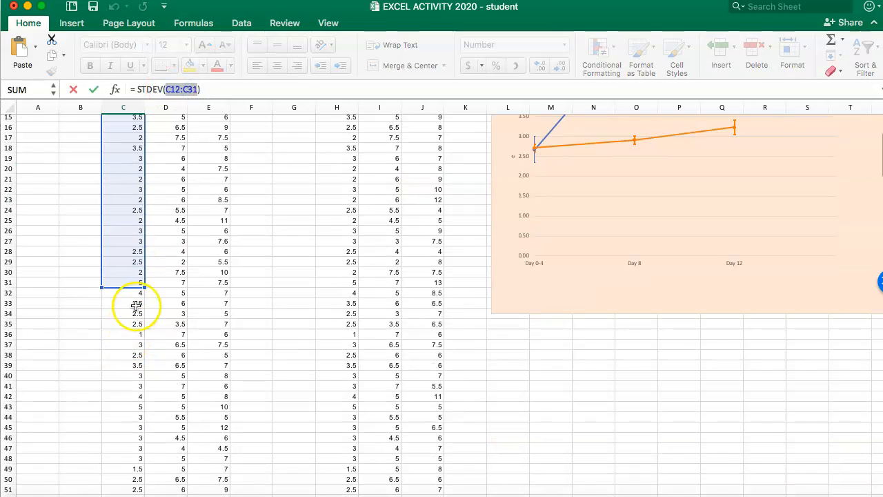
pyautogui.moveTo(145, 287); pyautogui.dragTo(119, 250)
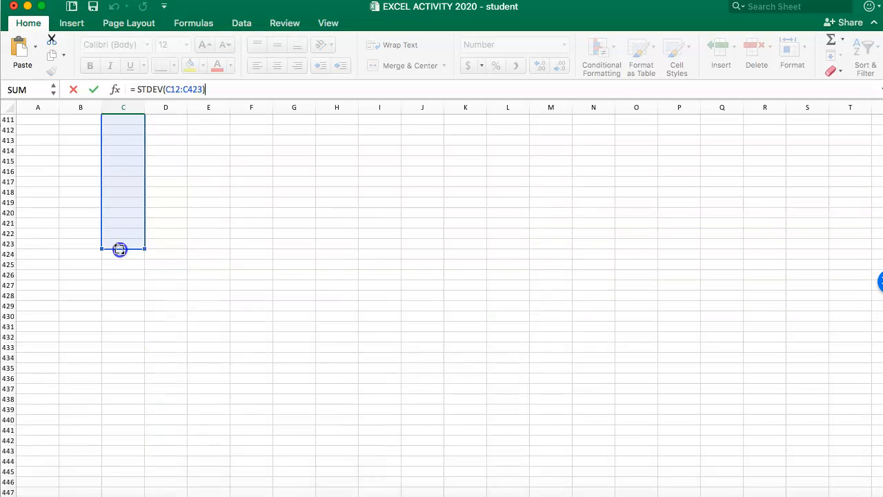
pyautogui.scroll(20, 125, 239)
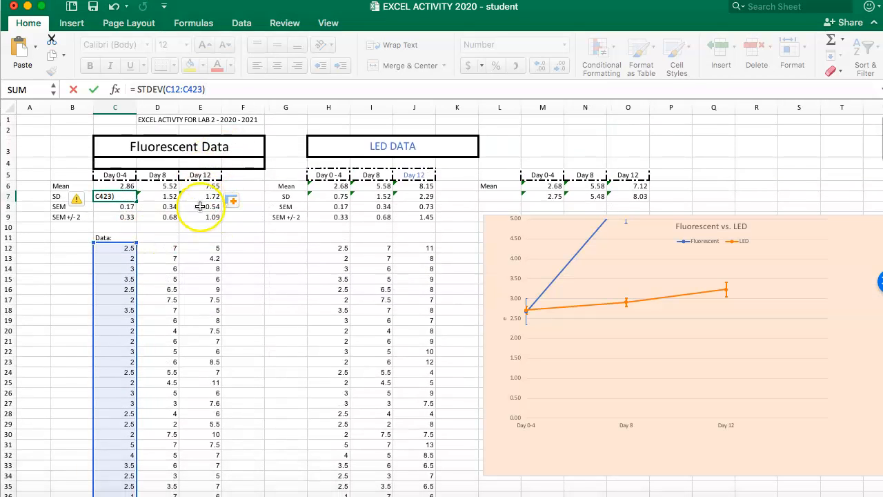
pyautogui.click(208, 88)
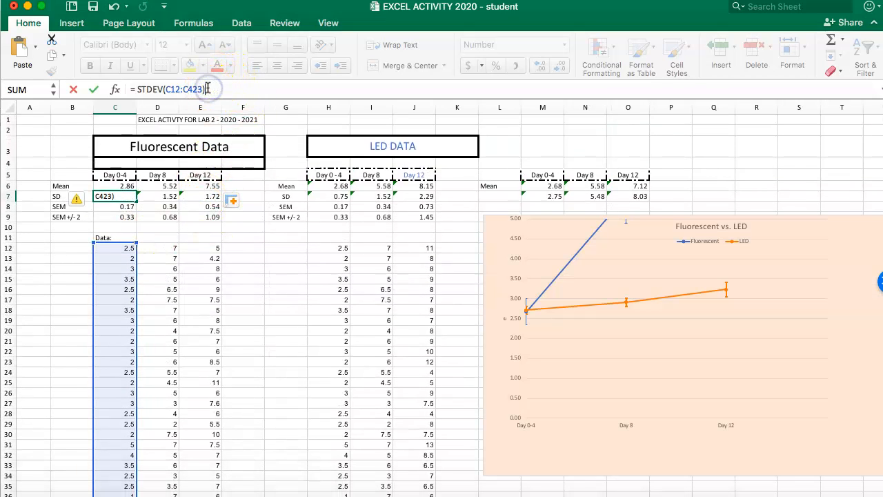
pyautogui.press('Return')
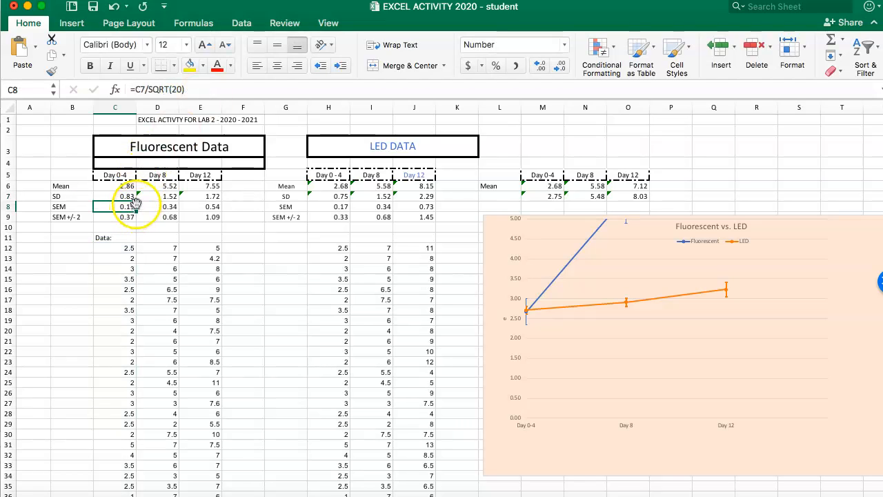
pyautogui.click(130, 196)
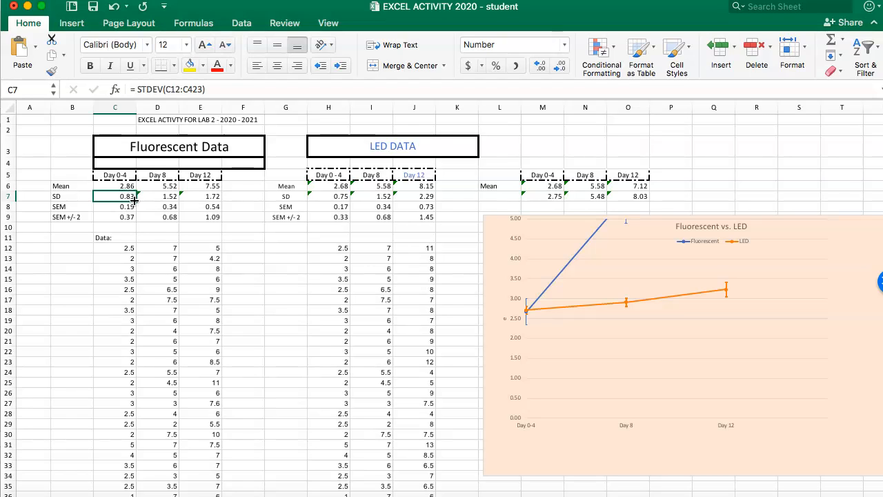
pyautogui.moveTo(135, 200); pyautogui.dragTo(215, 200)
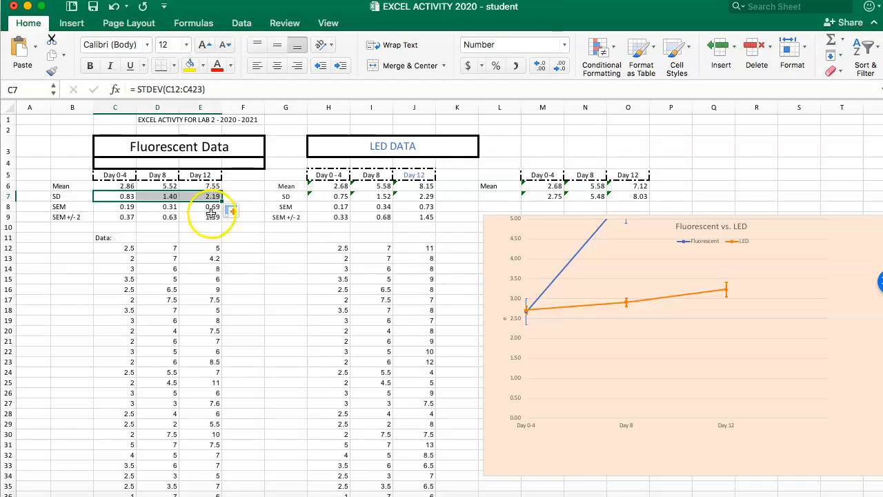
# Find the last row of fluorescent Day 0-4 data to get the sample size and set the SEM formula in C8 to =C7/SQRT(321).
pyautogui.click(116, 206)
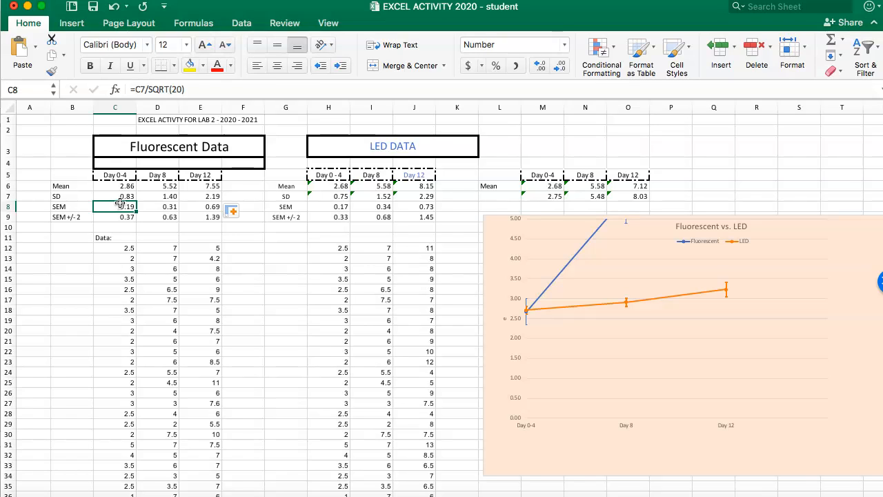
pyautogui.click(125, 197)
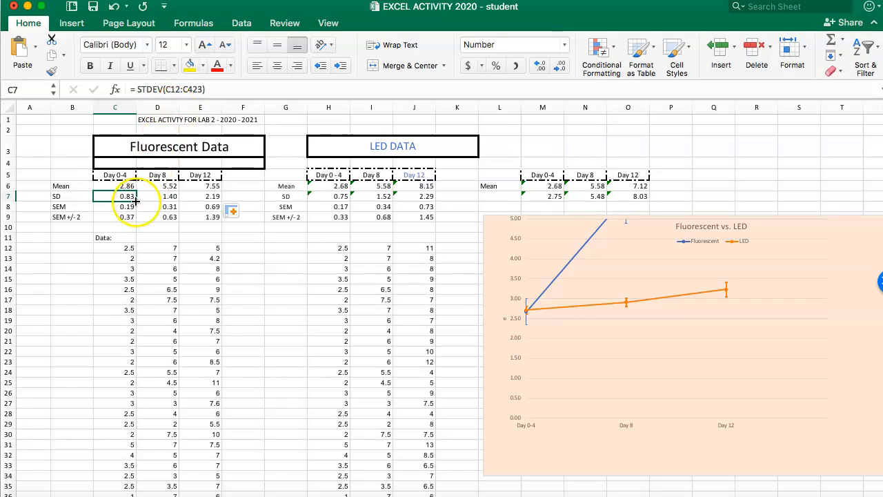
pyautogui.click(113, 250)
pyautogui.scroll(-20, 108, 322)
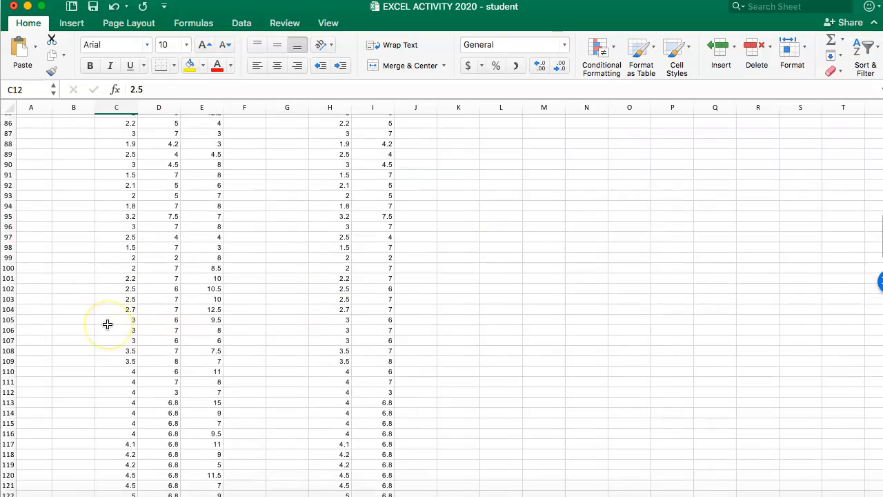
pyautogui.scroll(-20, 108, 323)
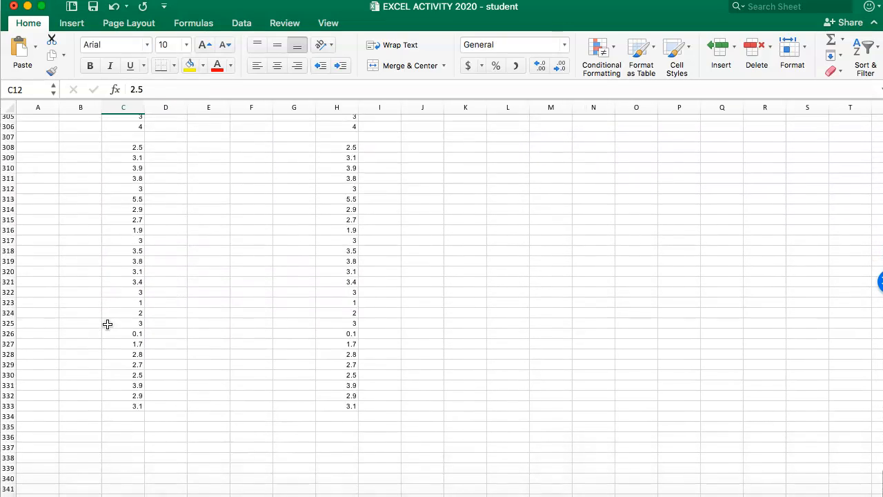
pyautogui.scroll(10, 107, 323)
pyautogui.click(117, 301)
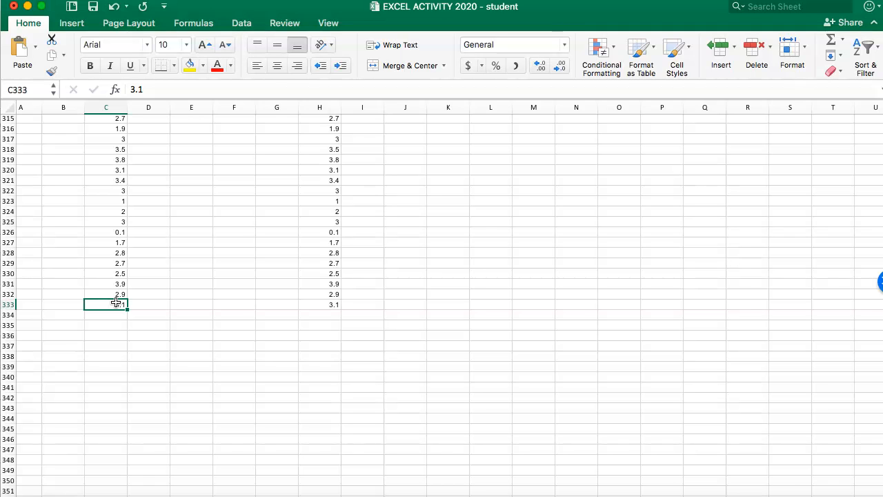
pyautogui.scroll(20, 116, 301)
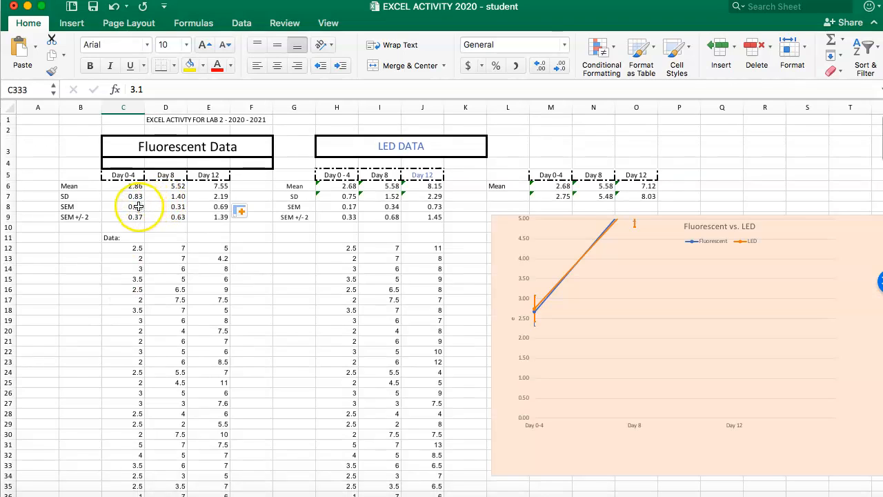
pyautogui.click(138, 206)
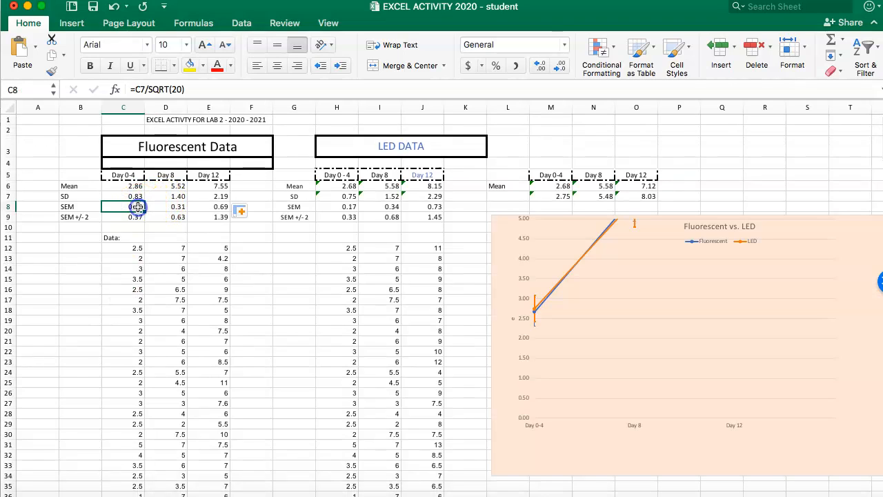
pyautogui.click(181, 89)
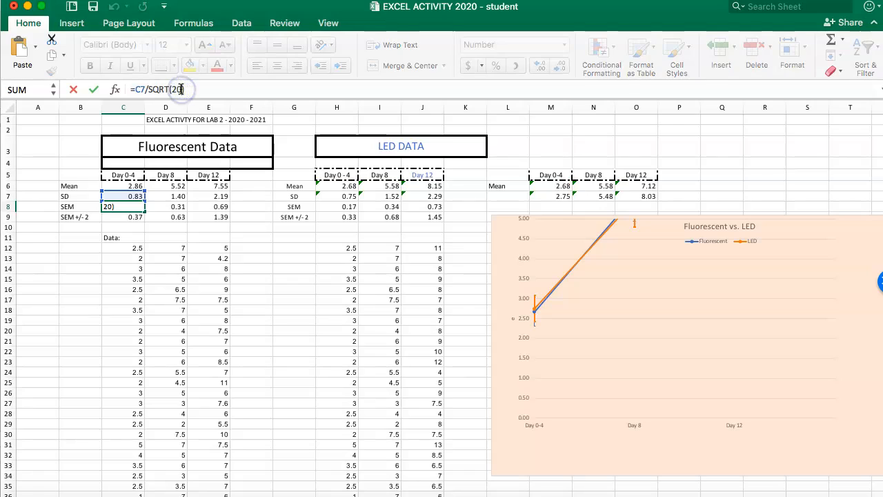
pyautogui.press('BackSpace')
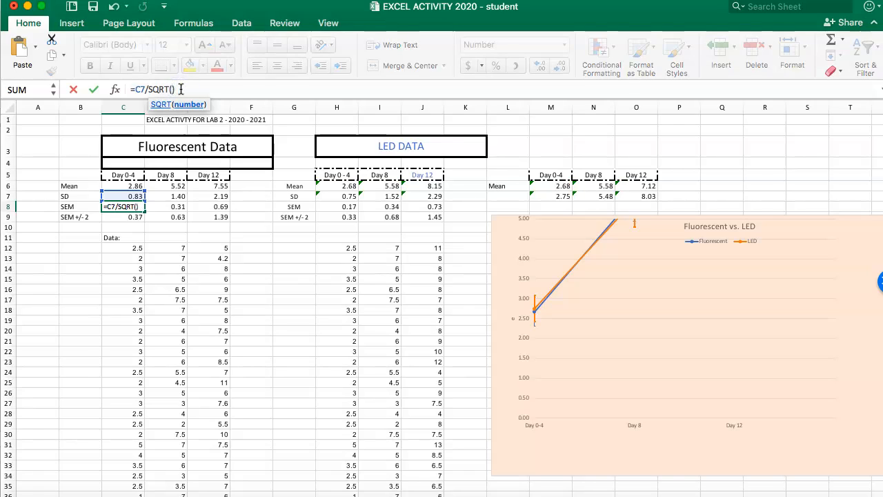
pyautogui.click(199, 88)
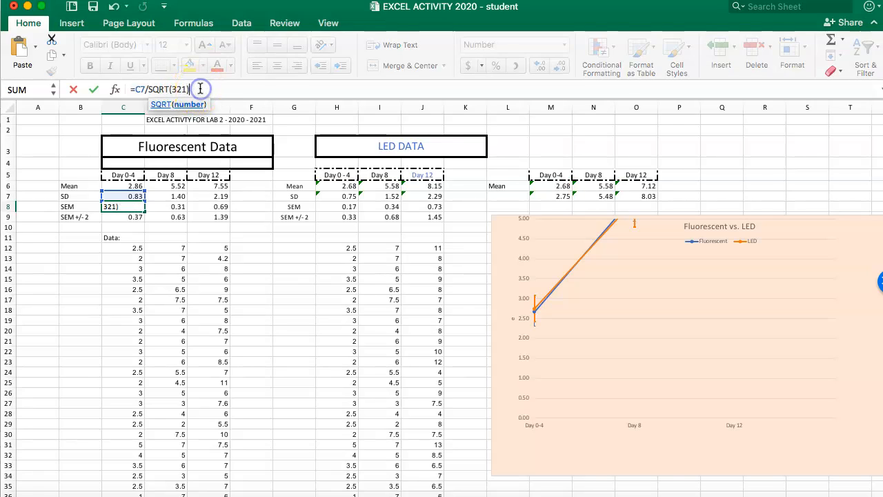
pyautogui.press('Return')
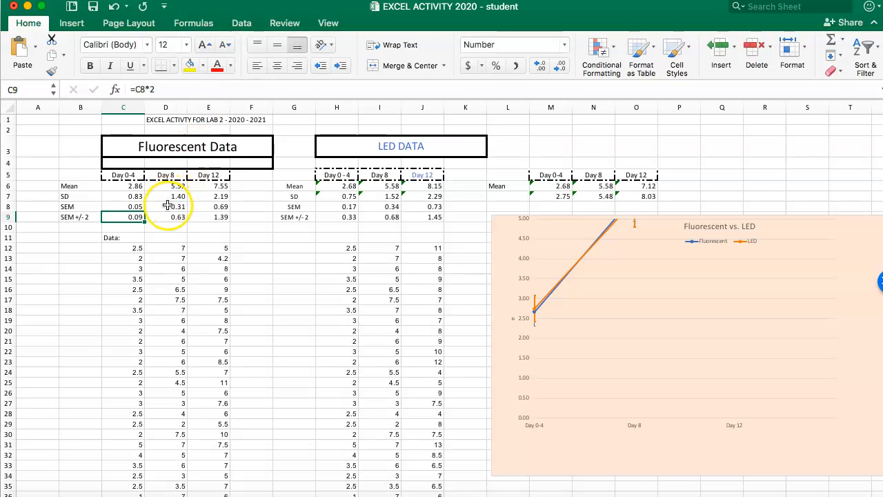
# Find the last row of fluorescent Day 8 data to get the sample size and set the SEM formula in D8 to =D7/SQRT(256).
pyautogui.click(163, 207)
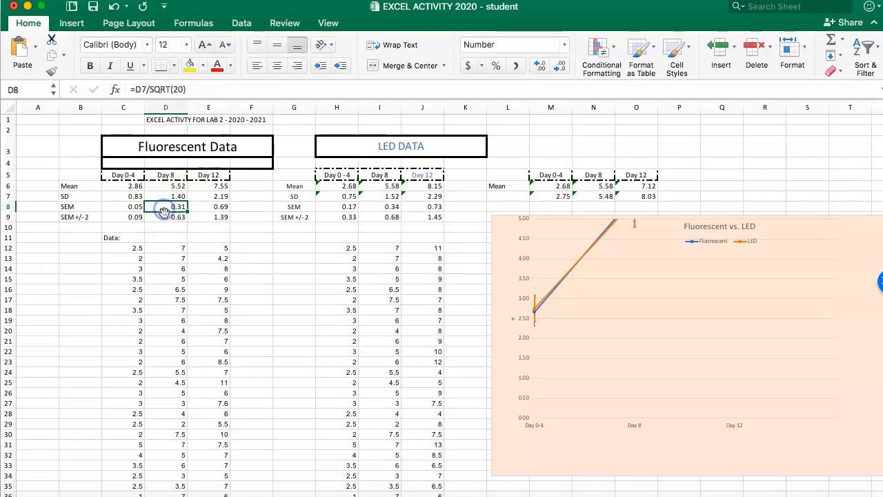
pyautogui.click(171, 247)
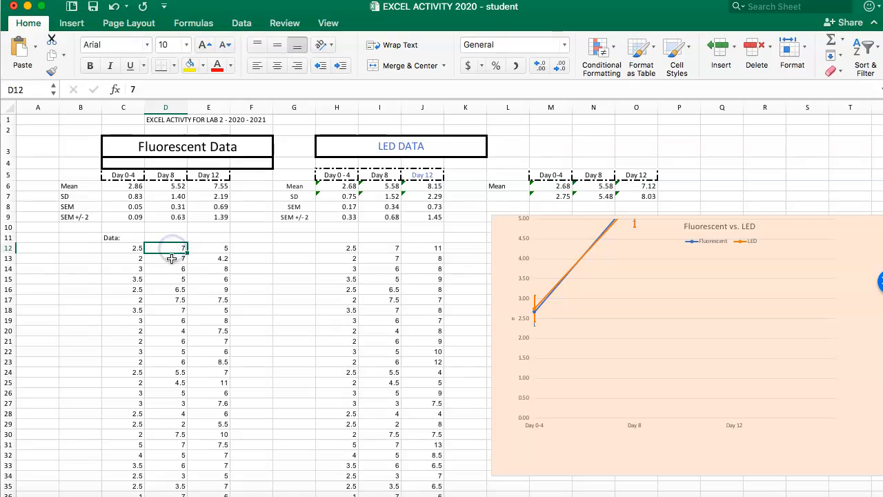
pyautogui.scroll(-20, 171, 256)
pyautogui.scroll(-20, 171, 258)
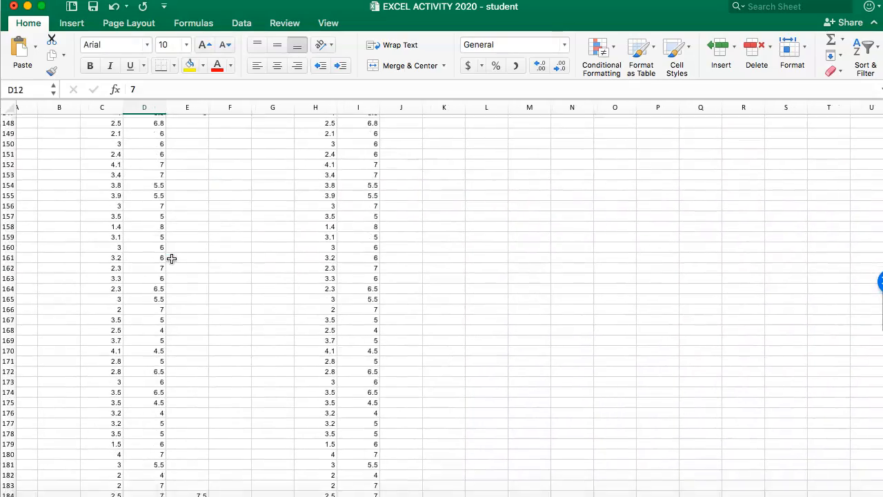
pyautogui.scroll(-9, 171, 258)
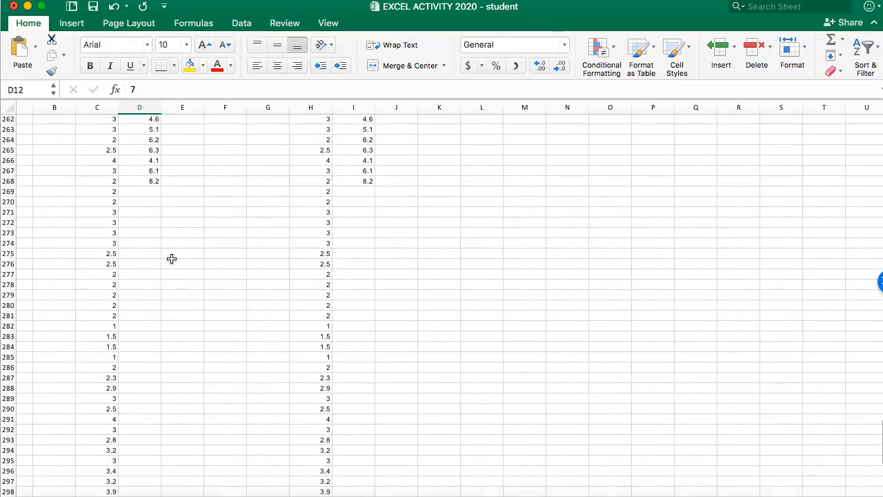
pyautogui.click(156, 195)
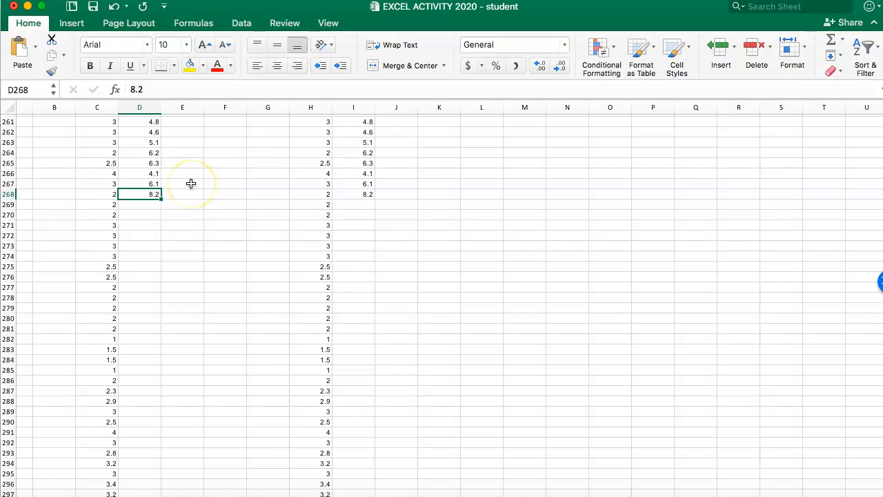
pyautogui.scroll(3, 191, 183)
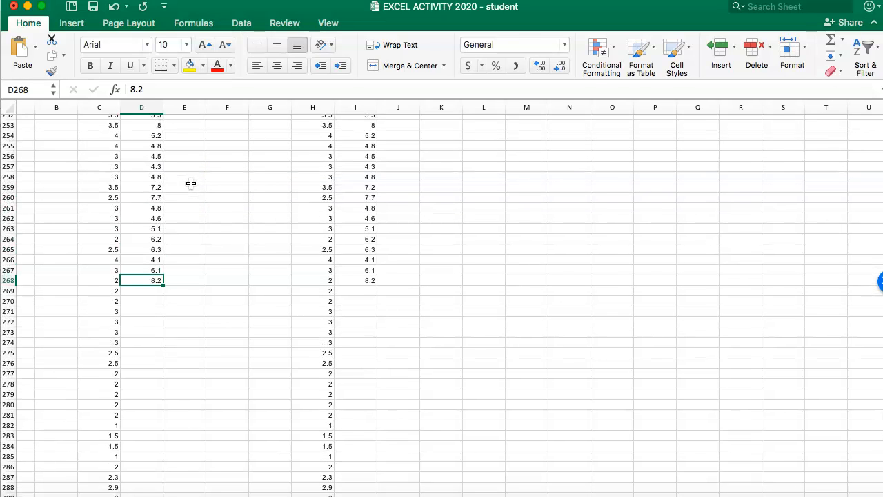
pyautogui.scroll(20, 191, 183)
pyautogui.scroll(20, 191, 183)
pyautogui.scroll(11, 191, 183)
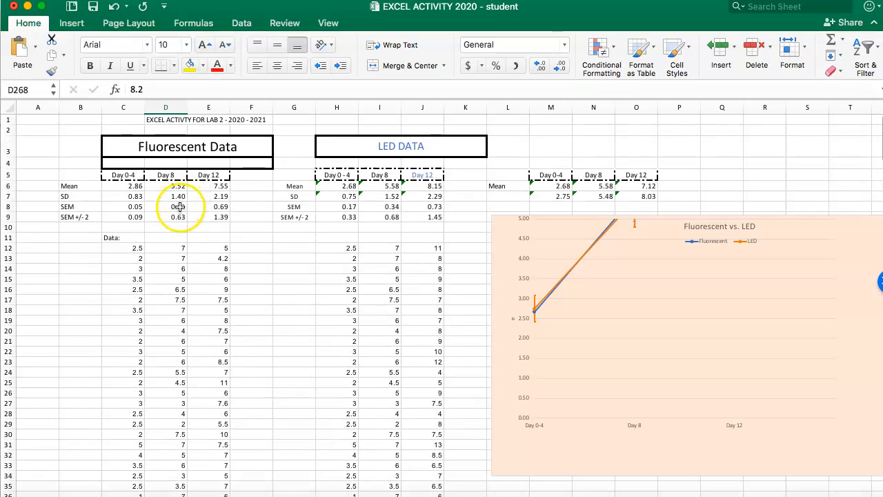
pyautogui.click(179, 206)
pyautogui.click(182, 90)
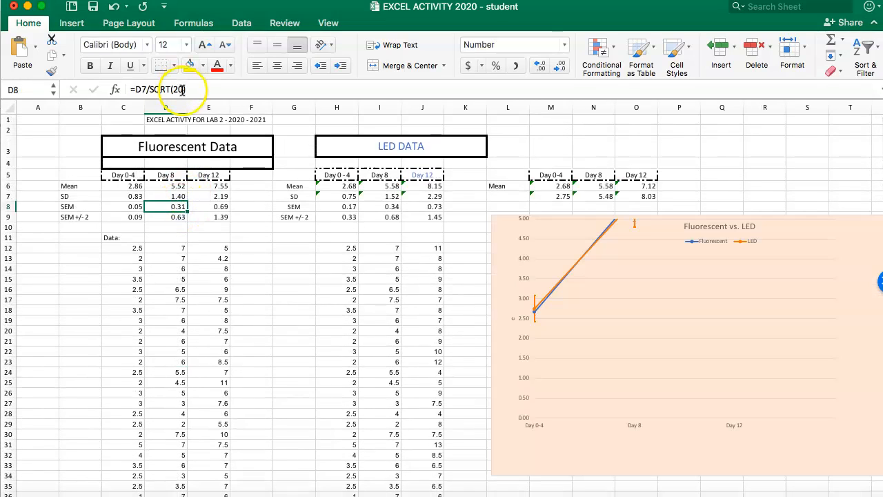
pyautogui.press('BackSpace')
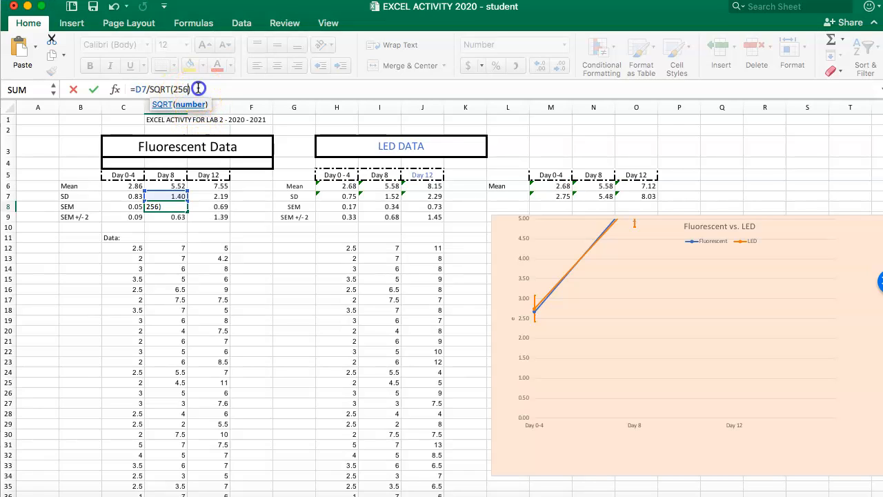
pyautogui.press('Return')
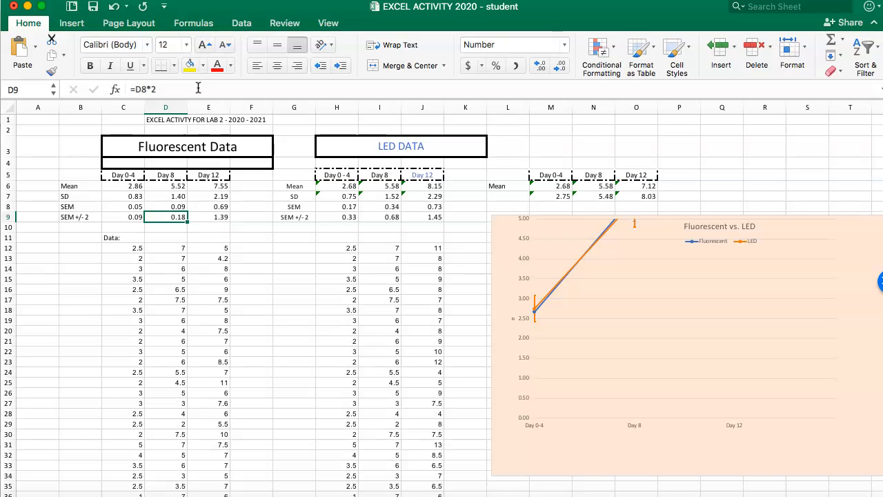
# Find the last row of fluorescent Day 12 data and set the SEM formula in E8 to =E7/SQRT(135).
pyautogui.click(211, 206)
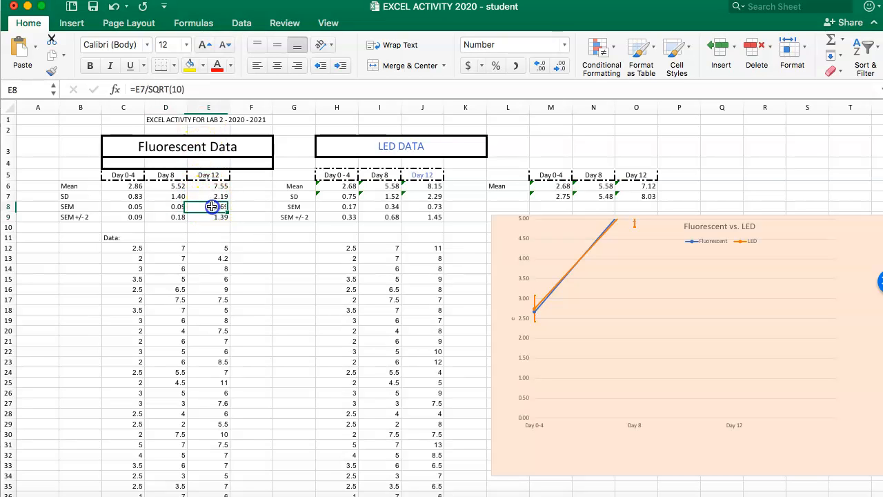
pyautogui.scroll(-20, 222, 269)
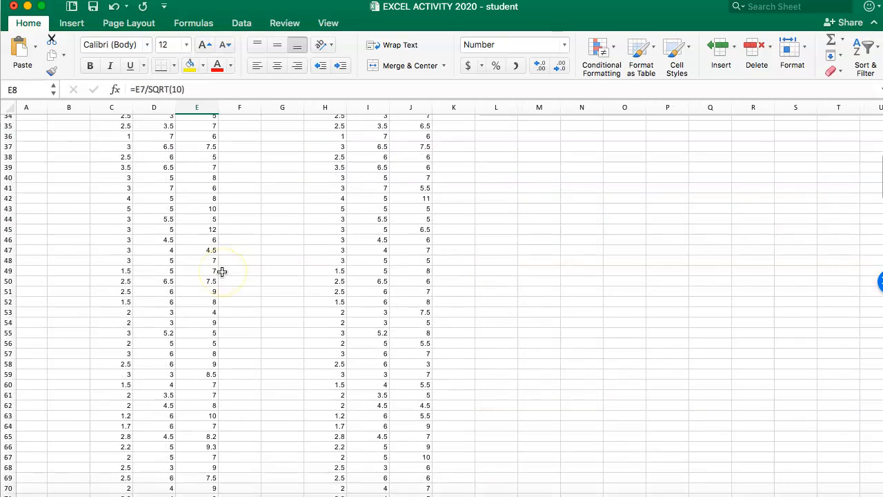
pyautogui.scroll(-20, 222, 272)
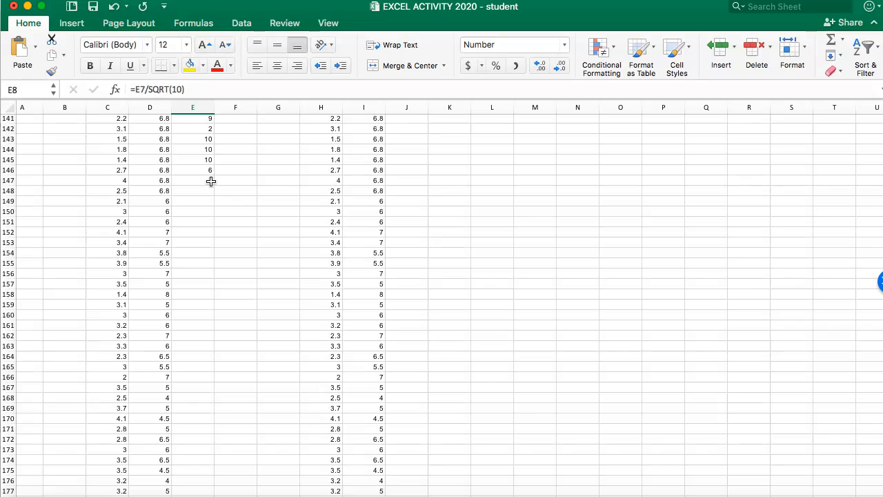
pyautogui.scroll(20, 211, 180)
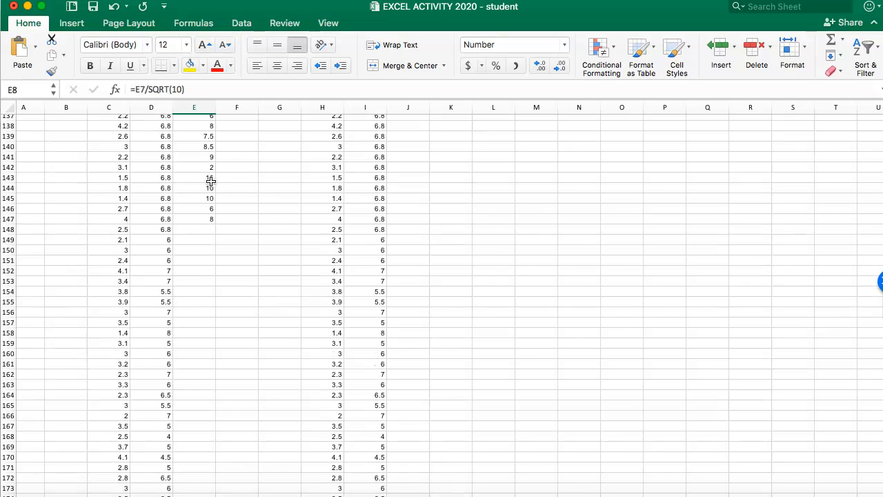
pyautogui.scroll(4, 211, 181)
pyautogui.click(218, 206)
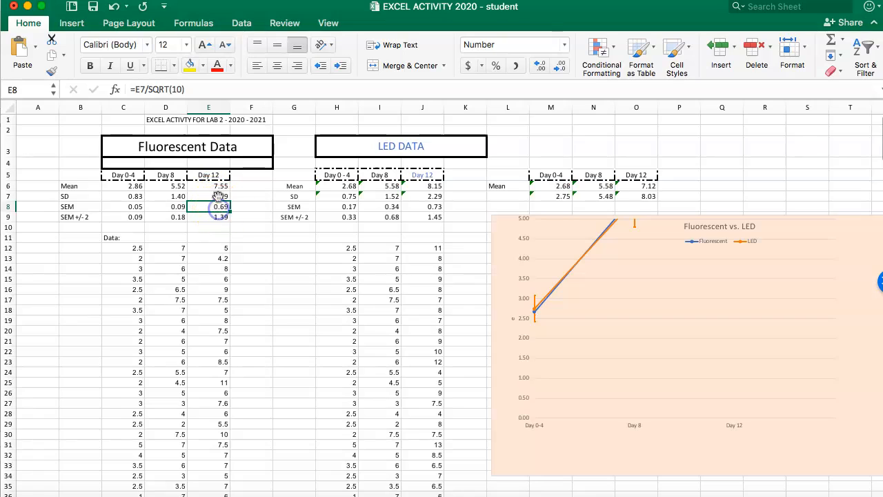
pyautogui.click(180, 89)
pyautogui.press('BackSpace')
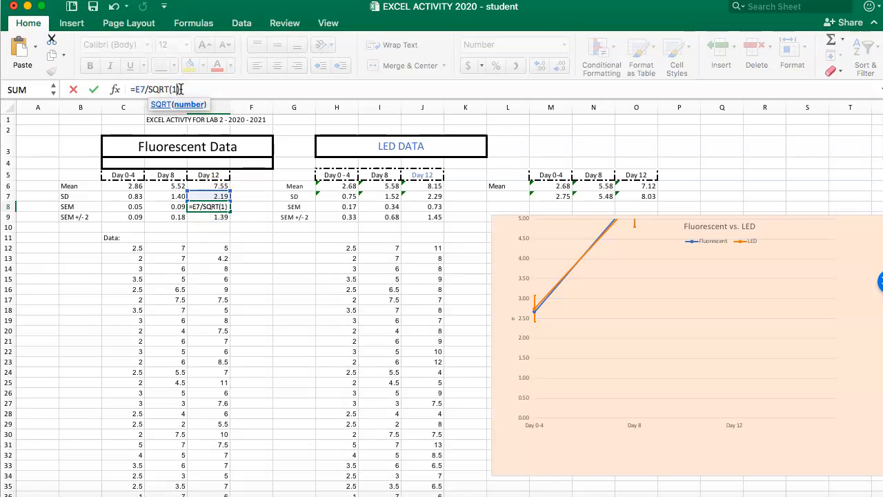
pyautogui.write('35')
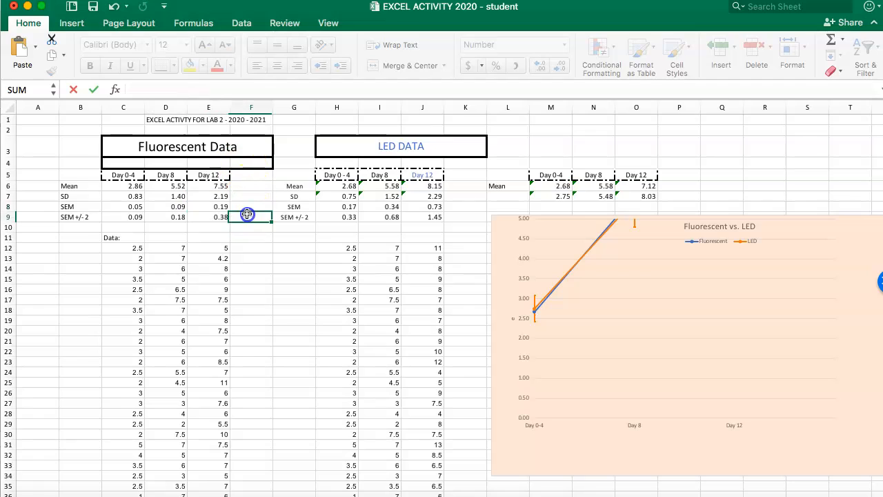
pyautogui.click(251, 213)
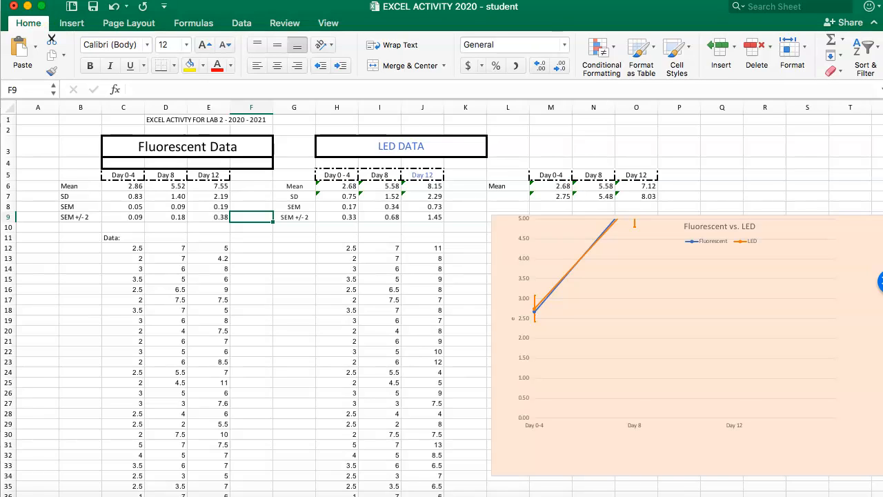
# Copy the fluorescent Day 0-4 and Day 8 statistics formulas in C6:D9 and paste them over the LED statistics in H6:I9.
pyautogui.scroll(-2, 320, 194)
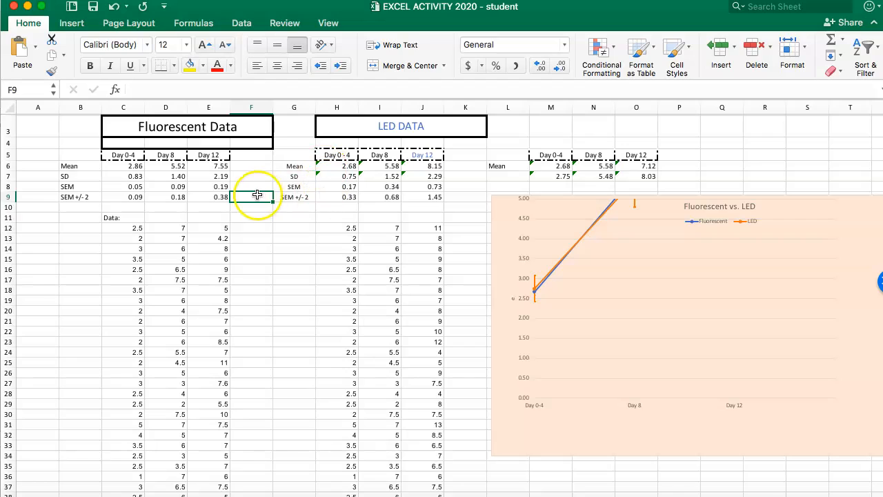
pyautogui.click(353, 227)
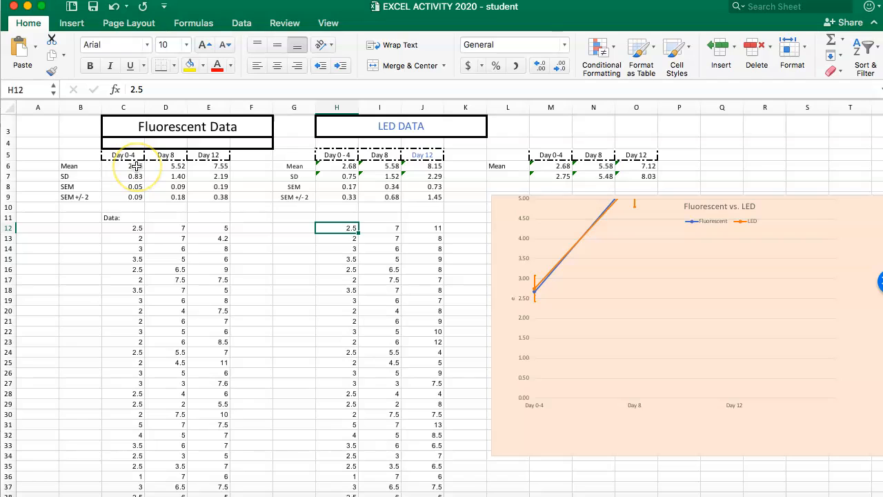
pyautogui.moveTo(137, 166); pyautogui.dragTo(167, 196)
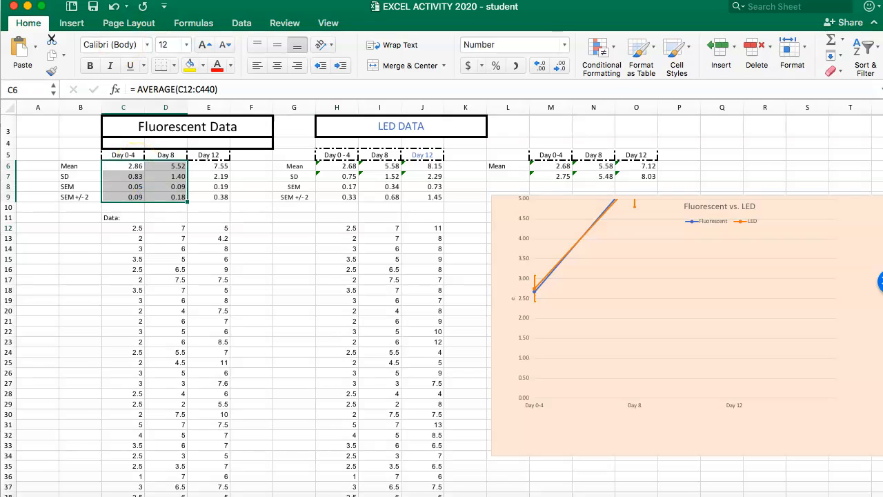
pyautogui.click(66, 1)
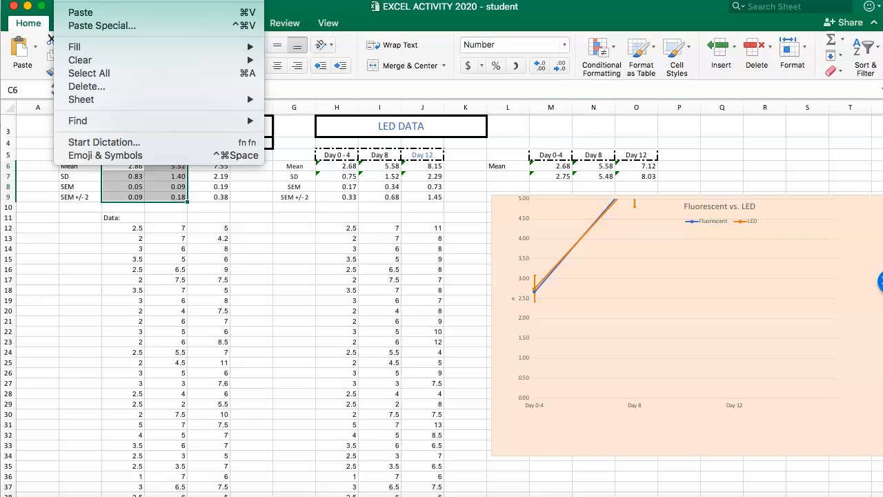
pyautogui.click(80, 0)
pyautogui.moveTo(343, 167); pyautogui.dragTo(357, 186)
pyautogui.moveTo(383, 190); pyautogui.dragTo(383, 198)
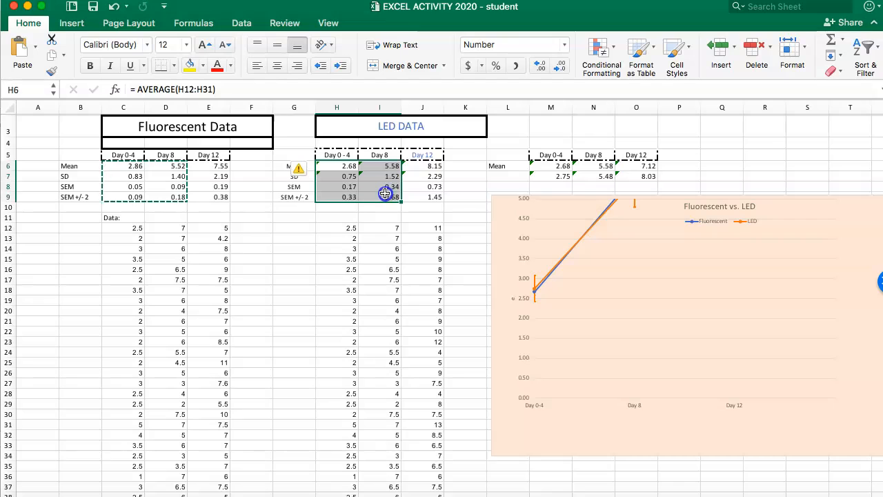
pyautogui.click(65, 7)
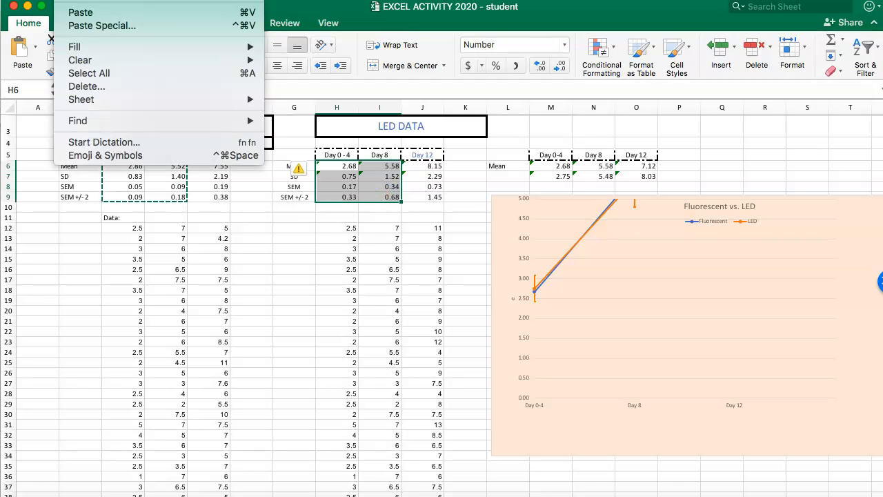
pyautogui.click(75, 9)
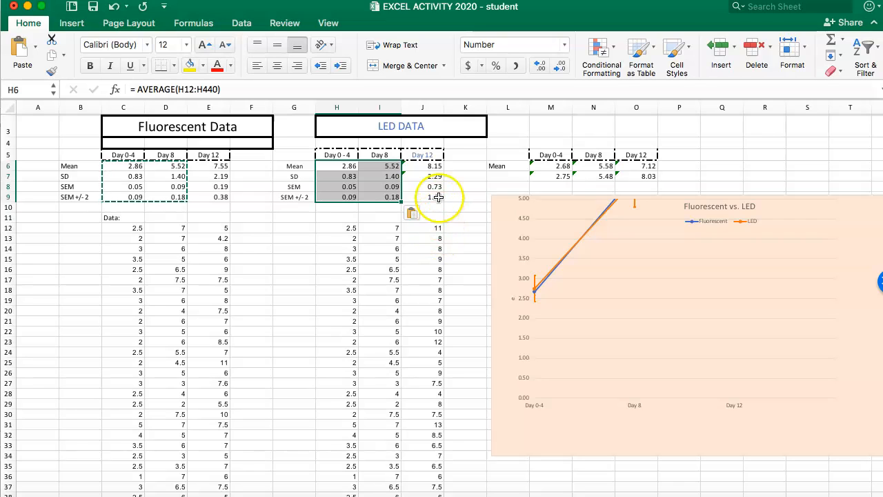
# Extend the LED Day 12 mean formula in J6 to average J12:J242.
pyautogui.click(434, 166)
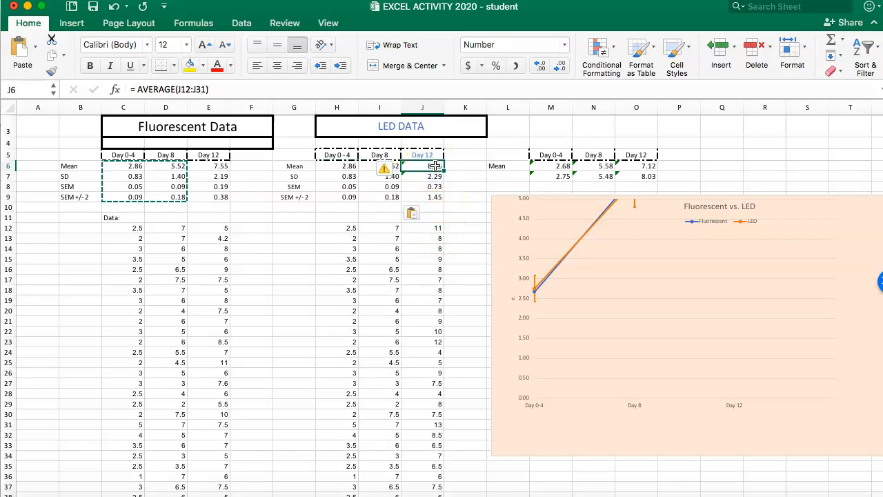
pyautogui.click(379, 166)
pyautogui.click(423, 168)
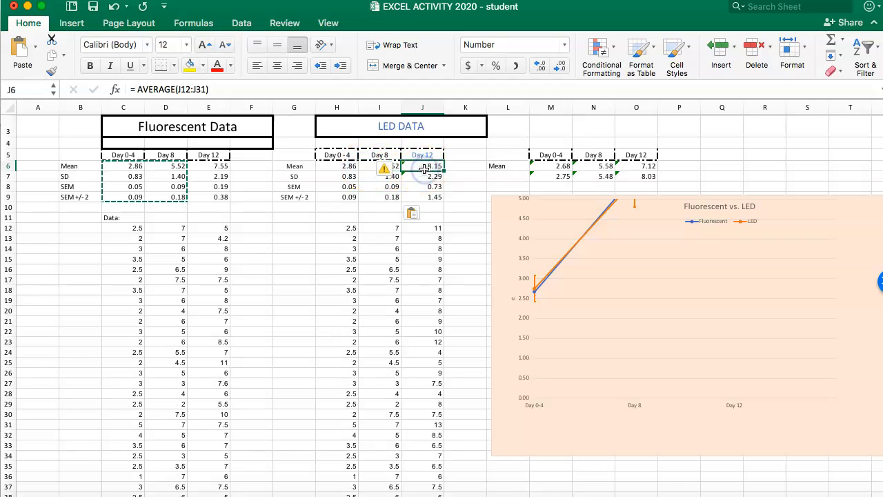
pyautogui.click(178, 90)
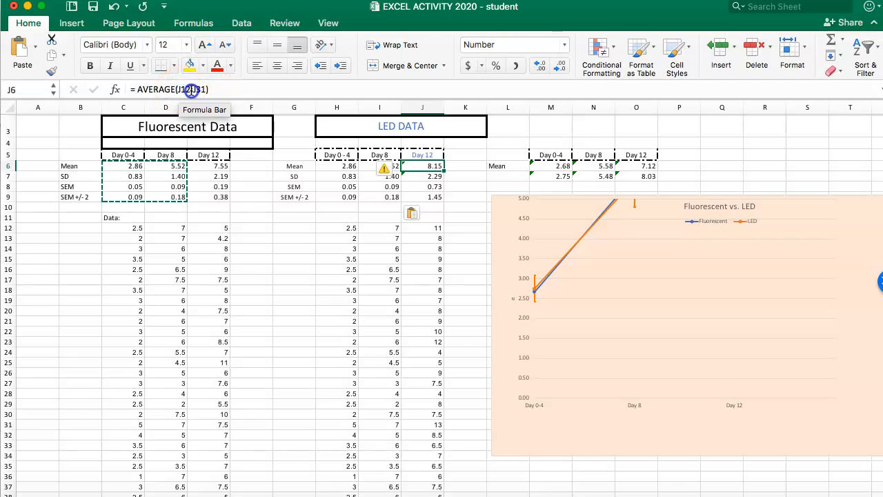
pyautogui.moveTo(179, 90); pyautogui.dragTo(202, 90)
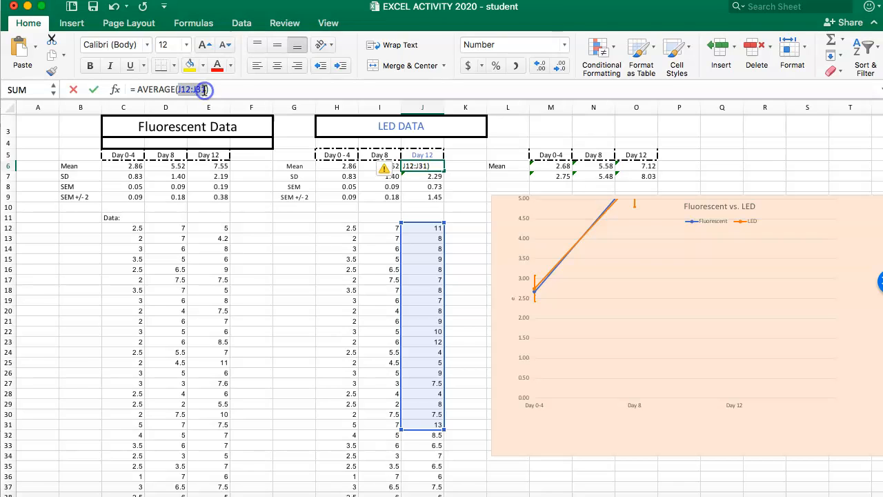
pyautogui.scroll(-5, 364, 249)
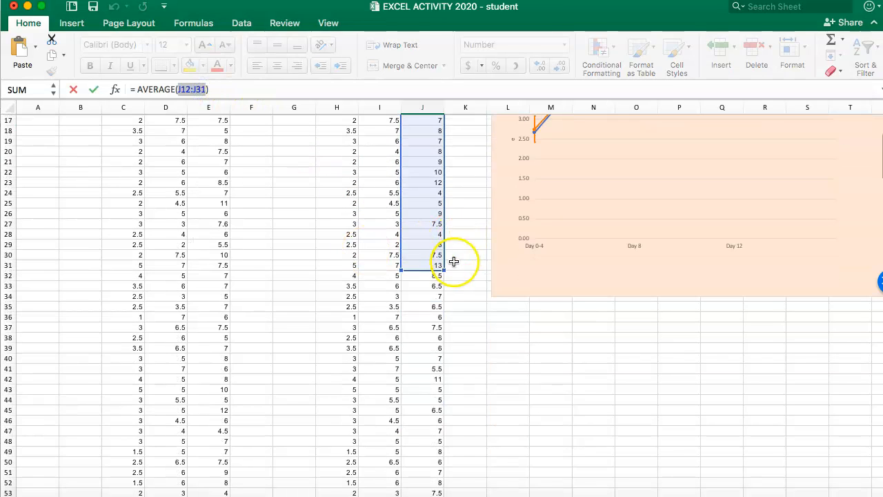
pyautogui.moveTo(445, 270); pyautogui.dragTo(440, 381)
pyautogui.scroll(4, 484, 338)
pyautogui.scroll(10, 484, 338)
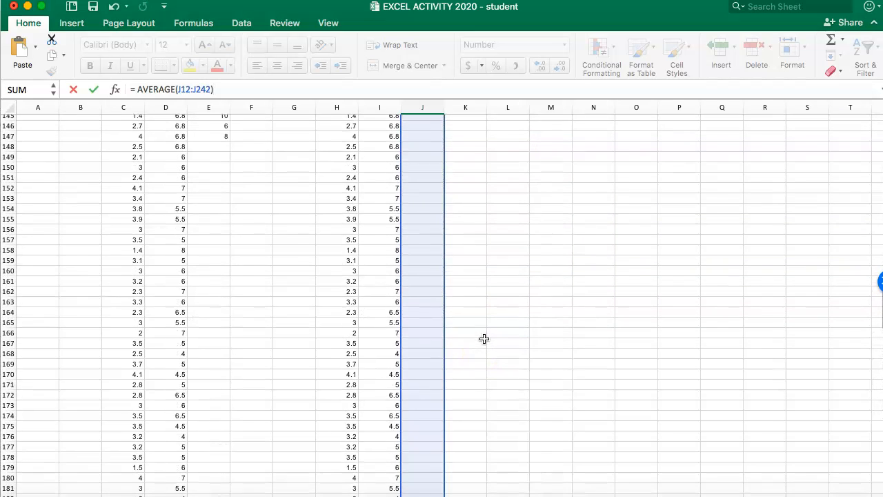
pyautogui.scroll(8, 484, 339)
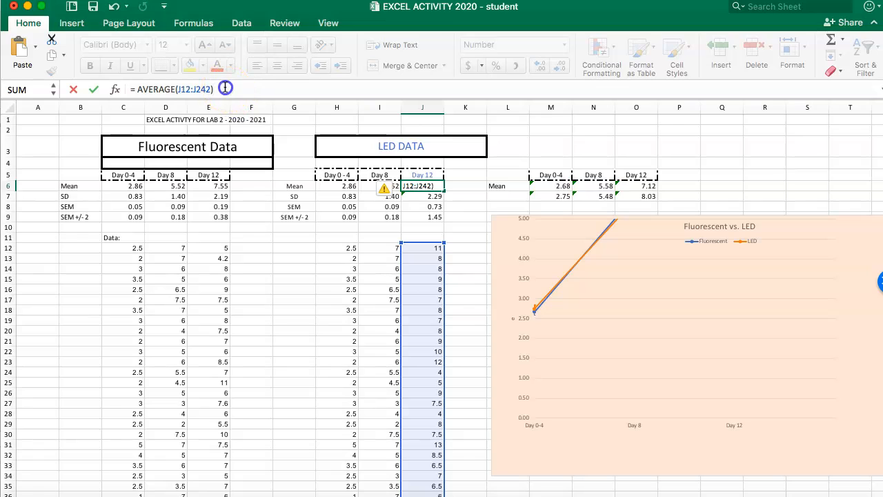
pyautogui.press('Return')
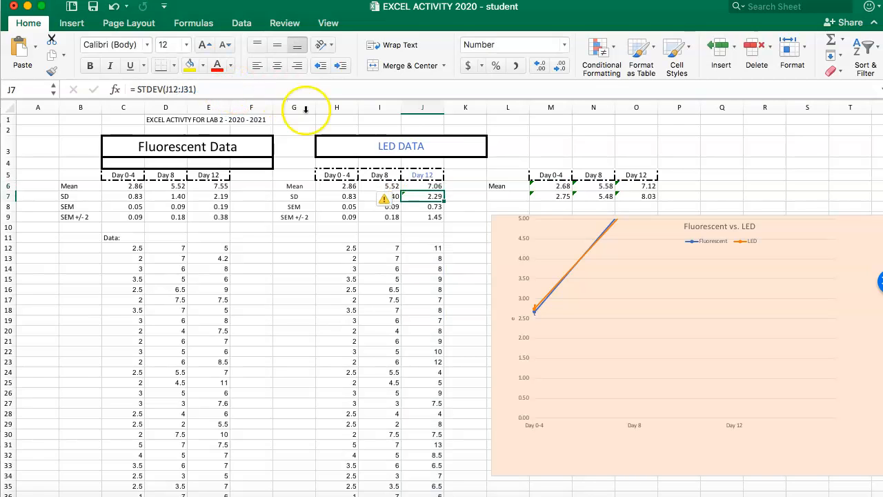
# Extend the LED Day 12 standard deviation formula in J7 to cover J12:J180.
pyautogui.click(426, 195)
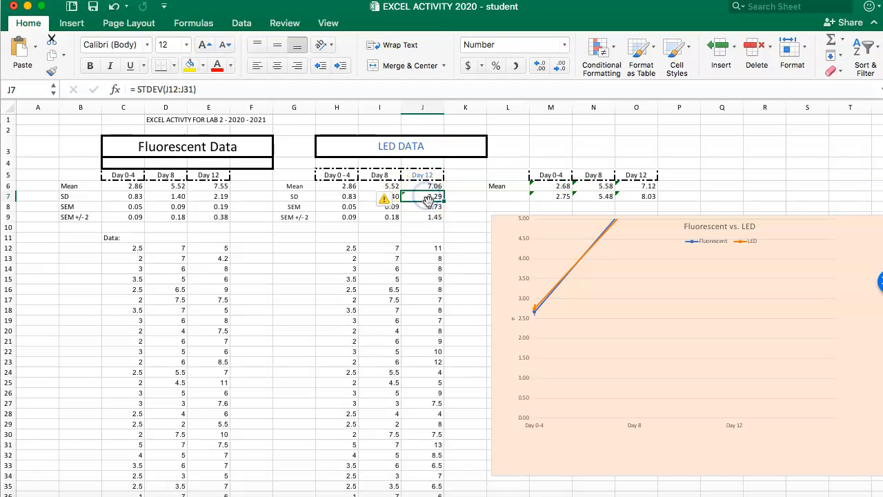
pyautogui.click(166, 90)
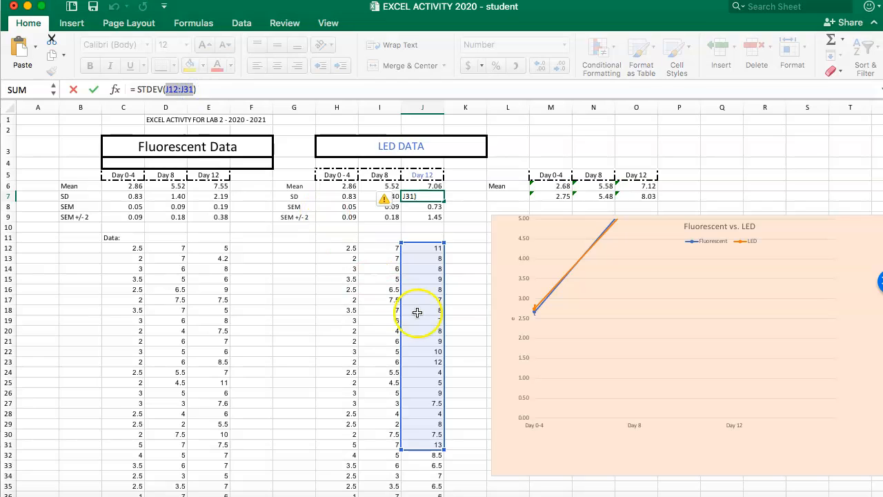
pyautogui.scroll(-2, 471, 343)
pyautogui.scroll(-8, 471, 342)
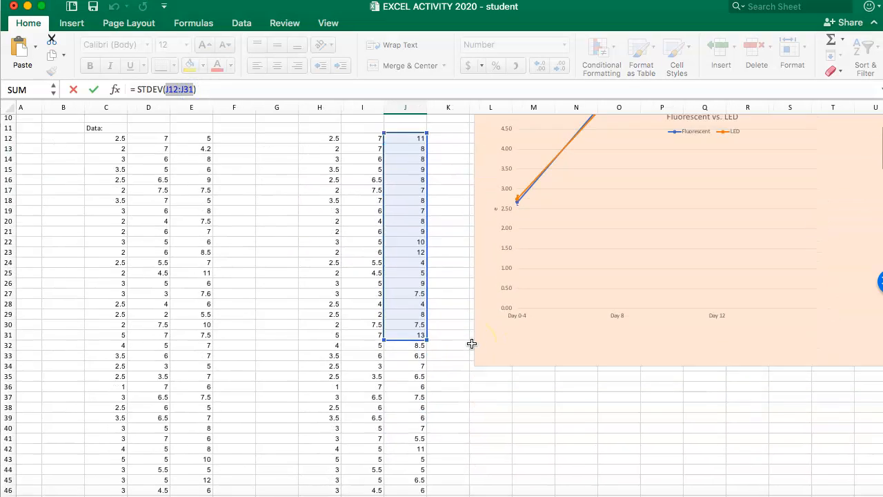
pyautogui.scroll(-2, 471, 342)
pyautogui.moveTo(428, 212); pyautogui.dragTo(417, 350)
pyautogui.scroll(20, 472, 308)
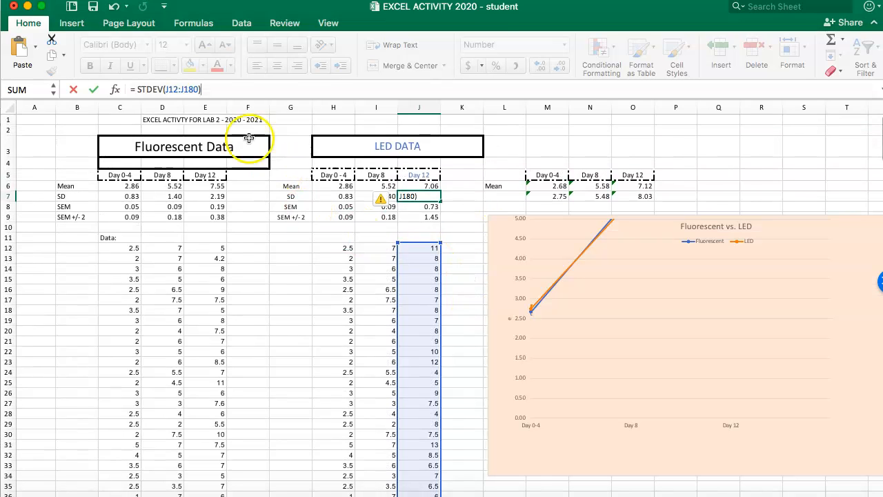
pyautogui.click(219, 88)
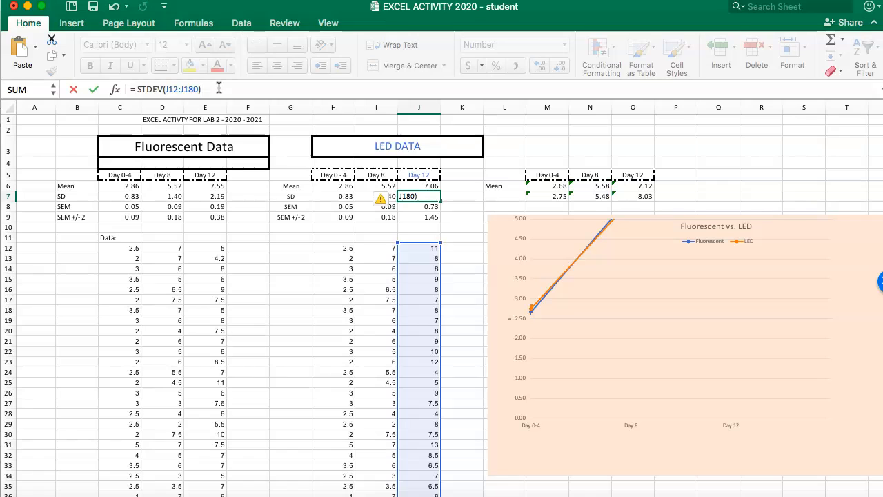
pyautogui.press('Return')
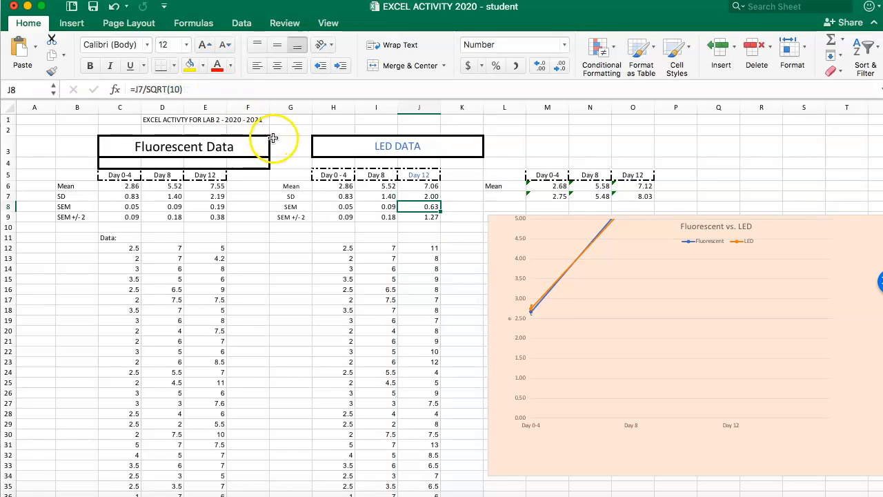
# Find the last row of LED Day 12 data and set the SEM formula in J8 to =J7/SQRT(64).
pyautogui.click(428, 209)
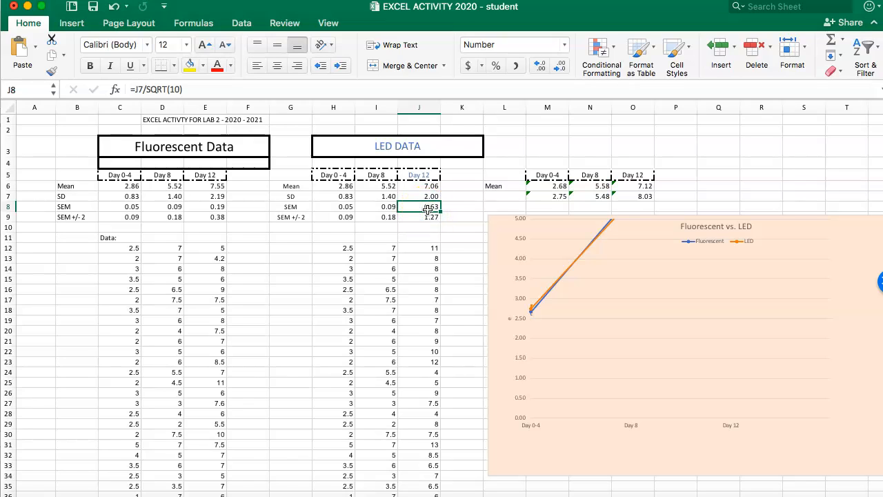
pyautogui.click(434, 251)
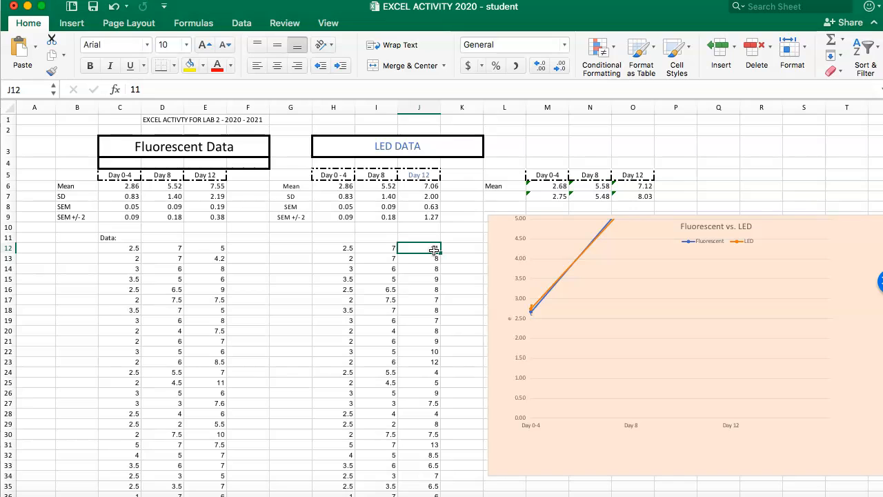
pyautogui.scroll(-15, 434, 251)
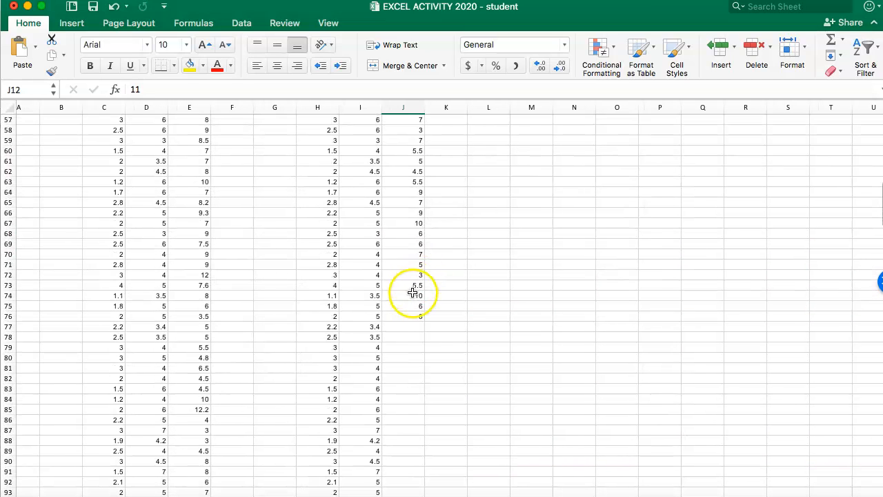
pyautogui.click(410, 318)
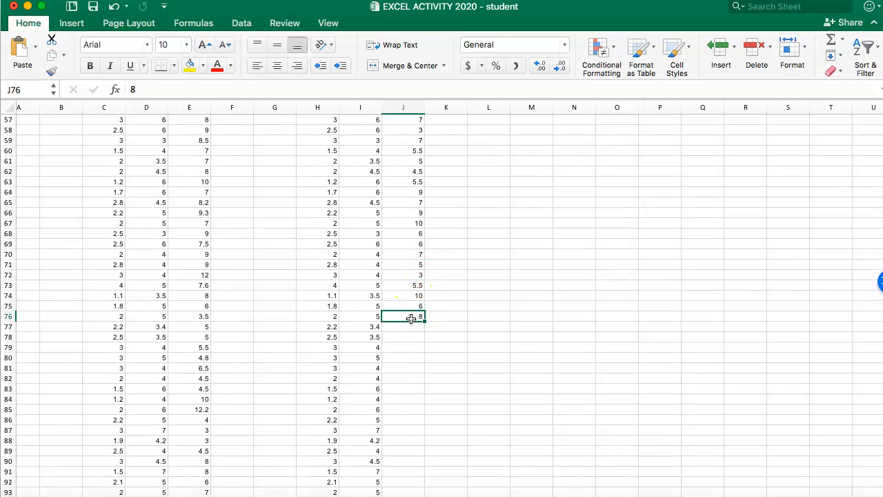
pyautogui.scroll(15, 416, 289)
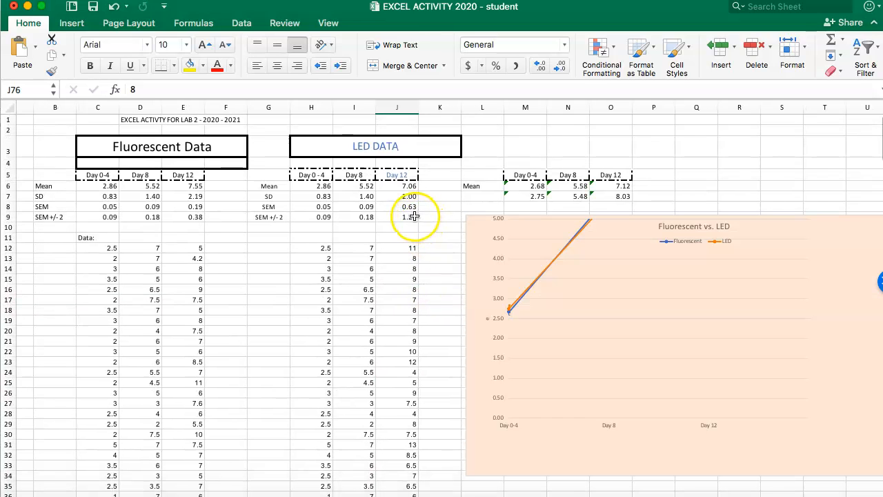
pyautogui.click(418, 217)
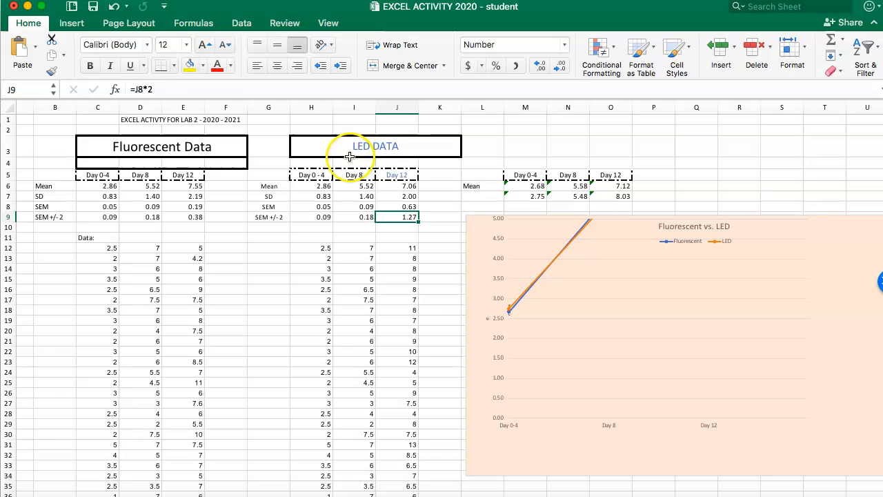
pyautogui.click(403, 211)
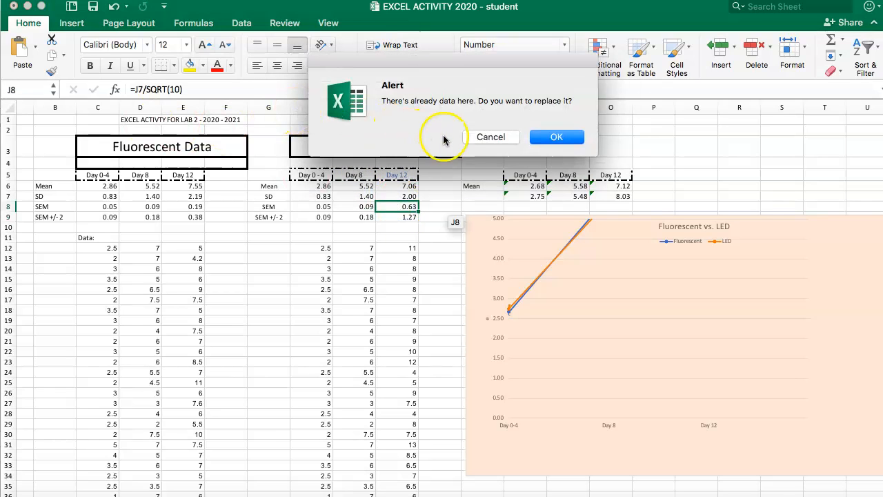
pyautogui.click(501, 140)
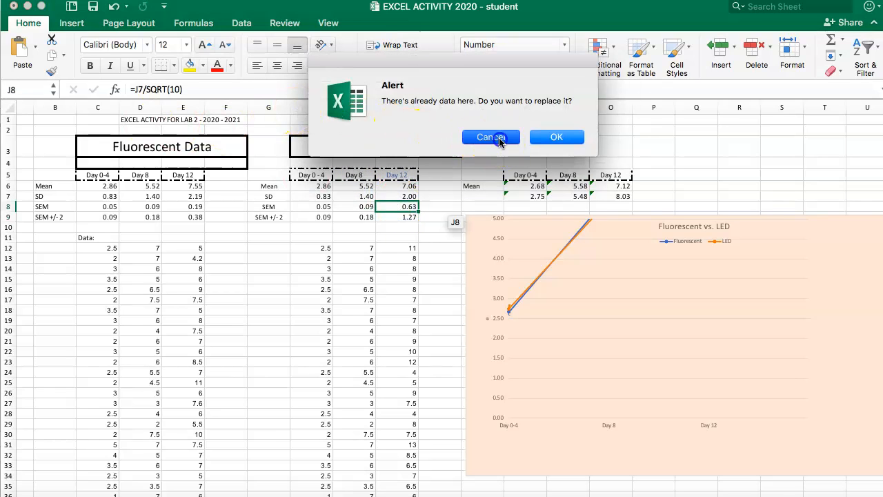
pyautogui.click(179, 90)
pyautogui.press('BackSpace')
pyautogui.press('BackSpace')
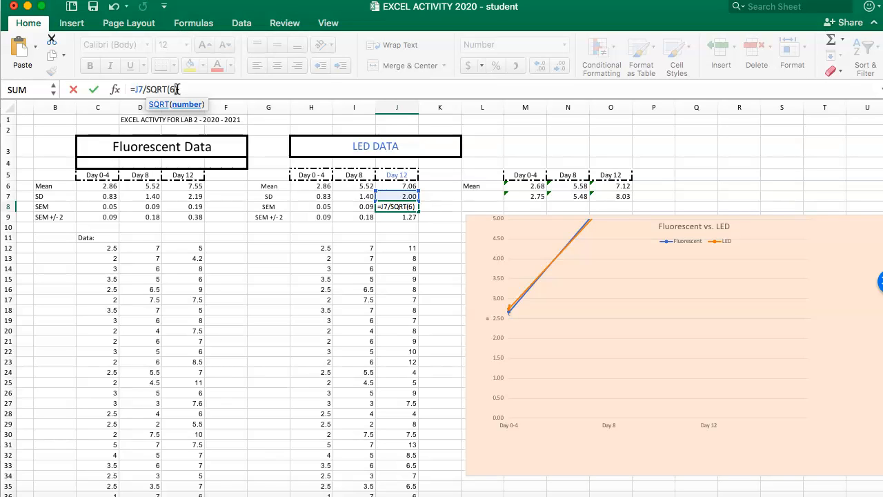
pyautogui.write('64')
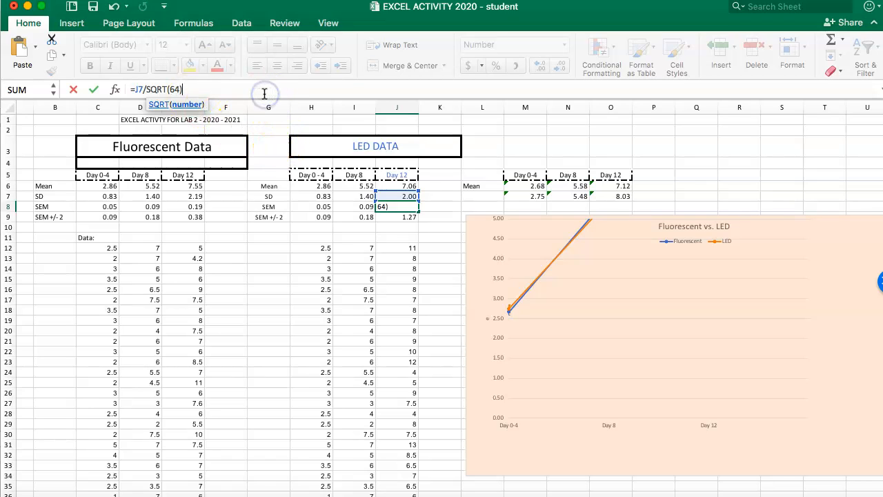
pyautogui.press('Return')
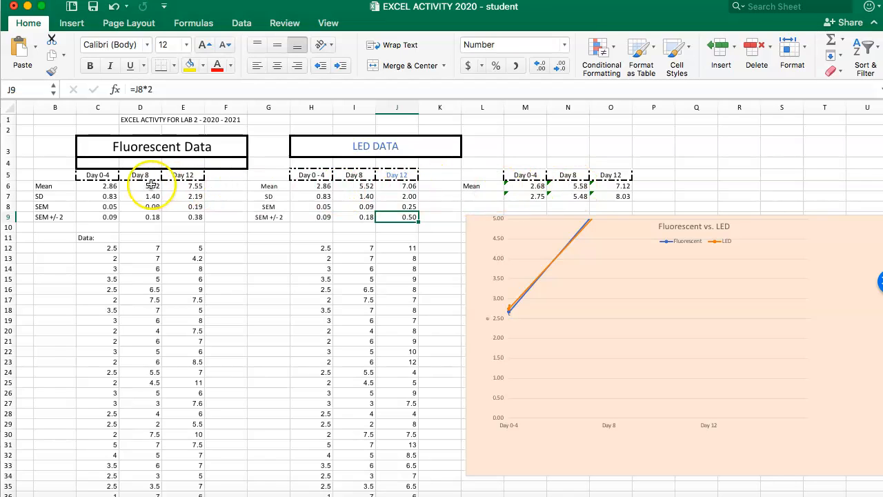
# Copy the fluorescent mean formulas in C6:E6 and paste them over the first mean row of the chart's summary table, M6:O6.
pyautogui.click(108, 186)
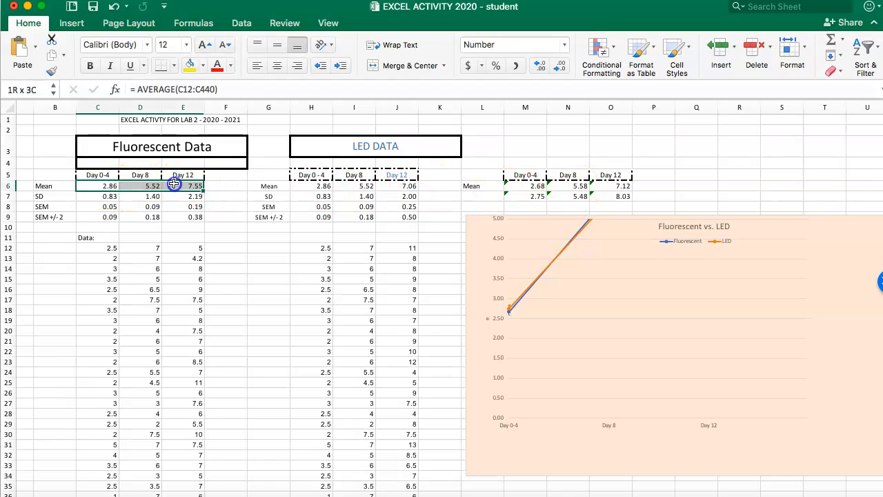
pyautogui.press('super+c')
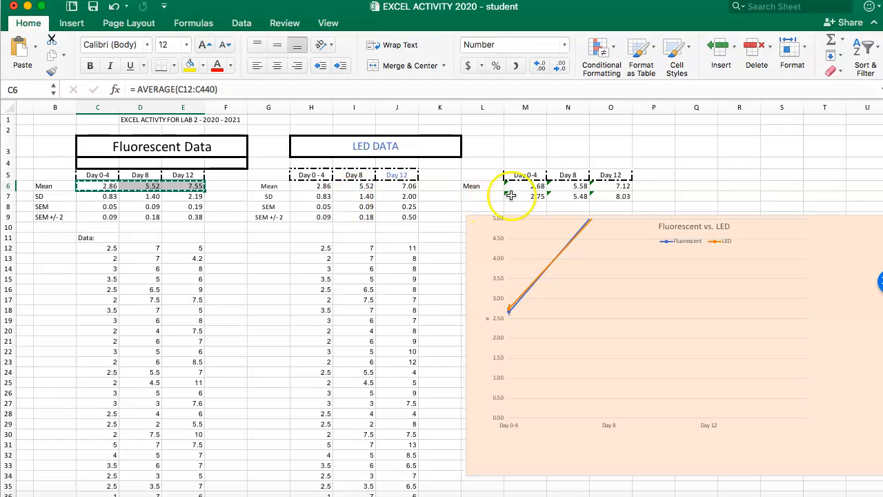
pyautogui.click(538, 186)
pyautogui.moveTo(540, 187); pyautogui.dragTo(601, 186)
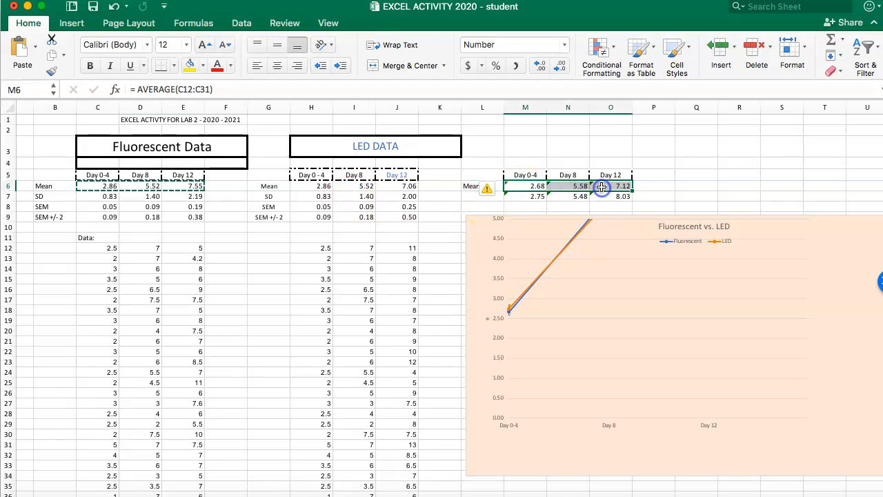
pyautogui.press('super+v')
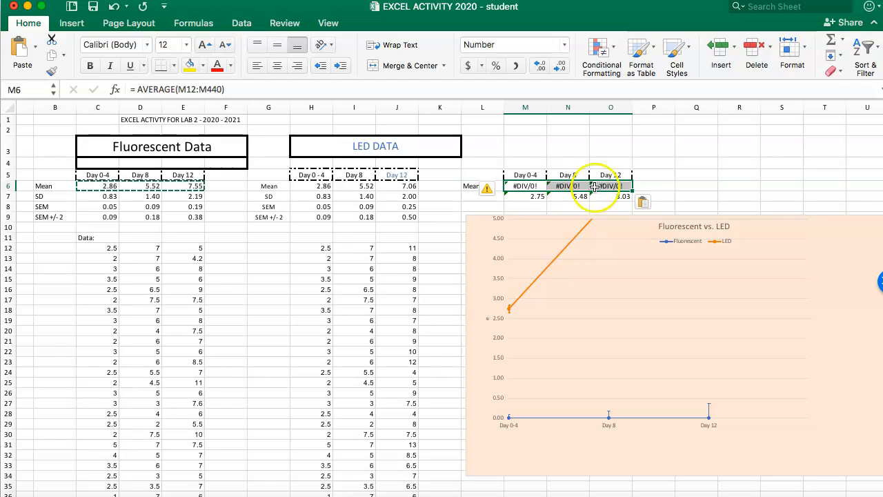
# Change the pasted fluorescent Day 0-4 mean formula in M6 to =AVERAGE(C12:C440) and fill it across to N6:O6.
pyautogui.click(524, 186)
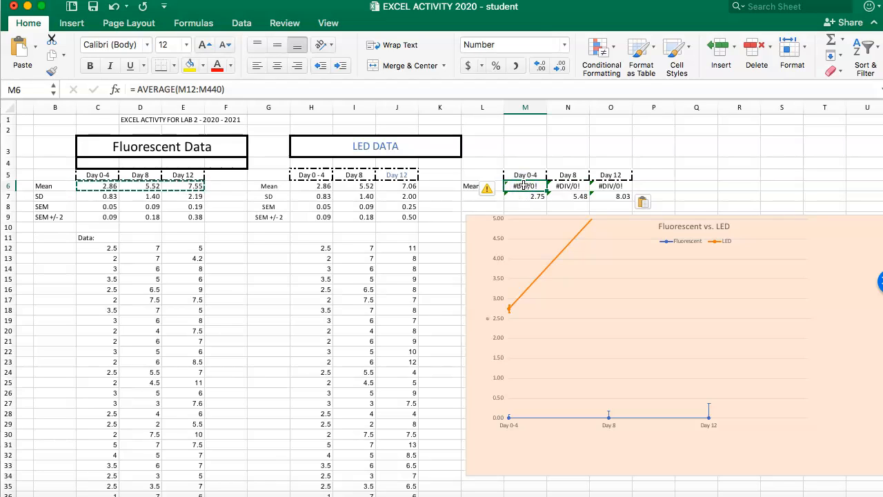
pyautogui.click(525, 111)
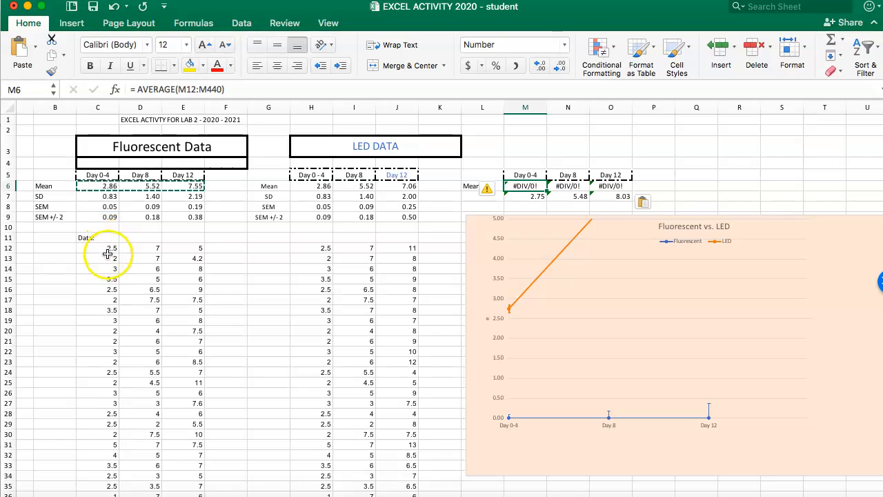
pyautogui.click(185, 89)
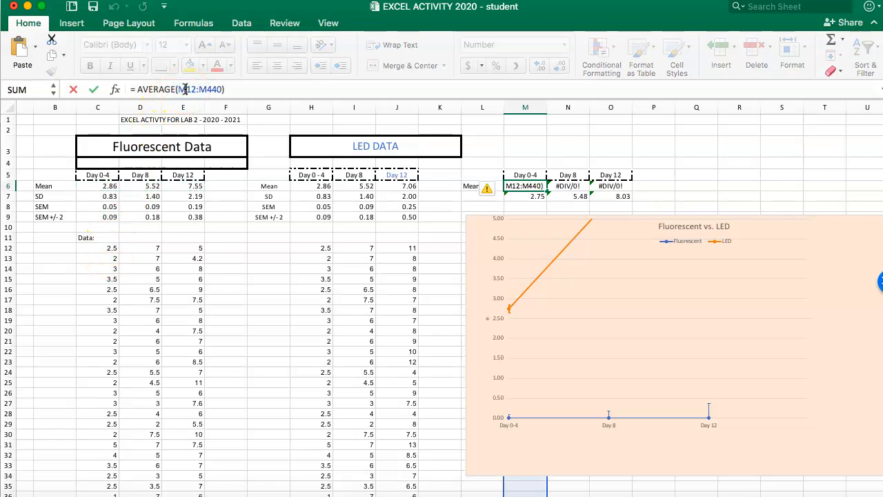
pyautogui.press('BackSpace')
pyautogui.write('C')
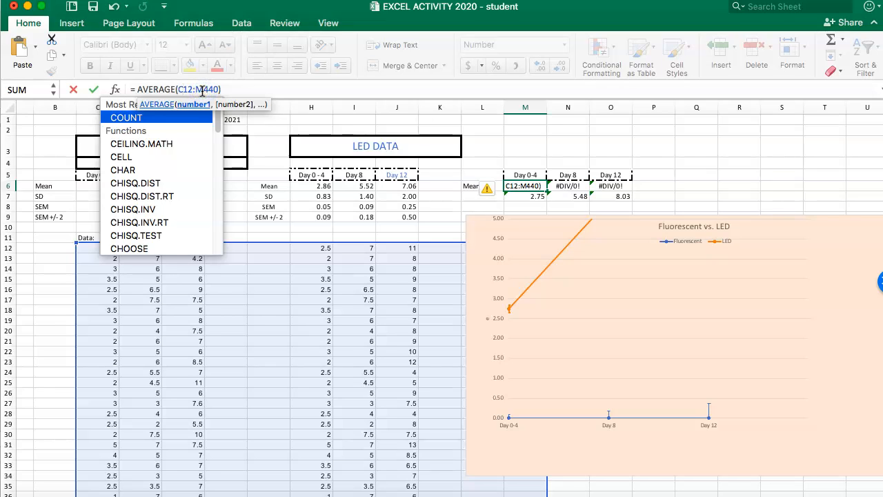
pyautogui.click(202, 89)
pyautogui.press('BackSpace')
pyautogui.write('C')
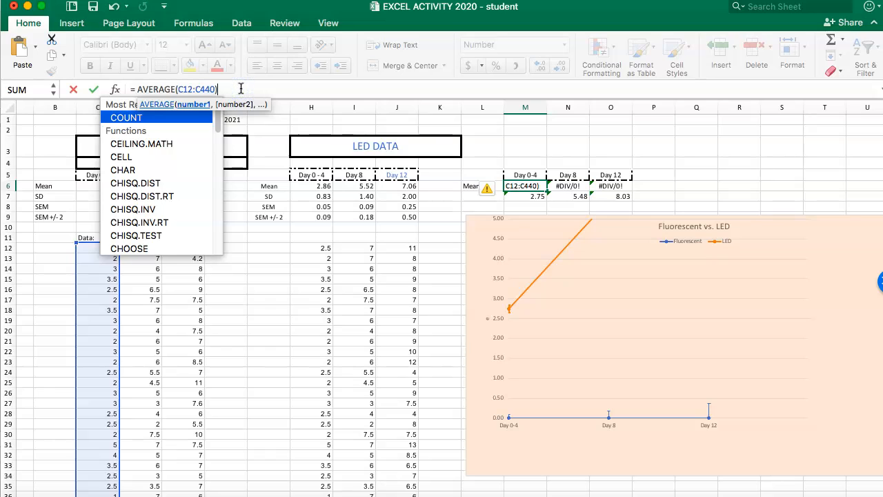
pyautogui.click(84, 96)
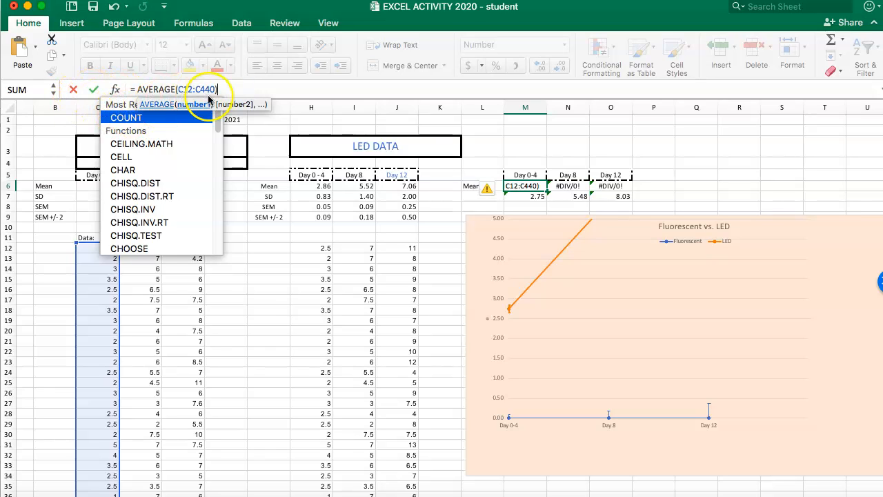
pyautogui.click(236, 92)
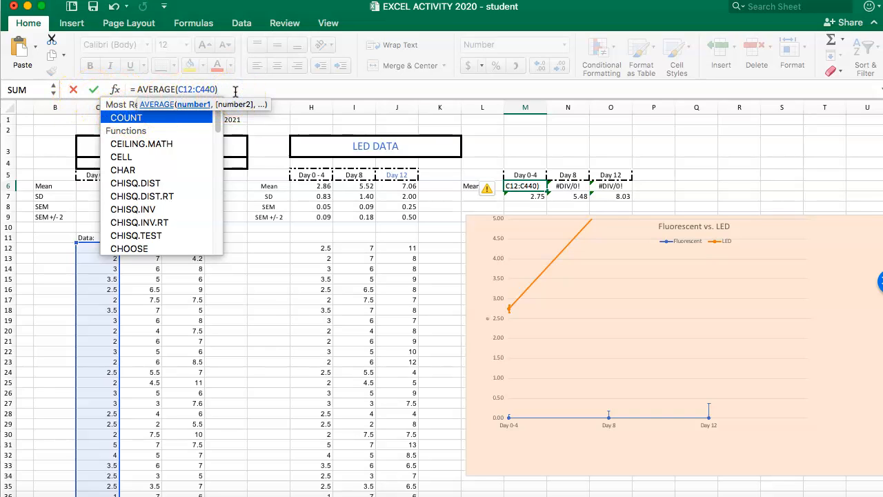
pyautogui.press('Return')
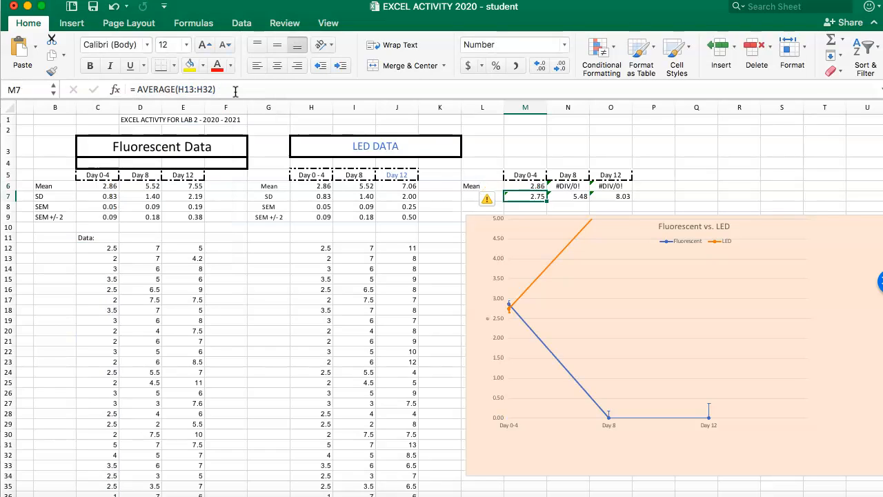
pyautogui.click(520, 185)
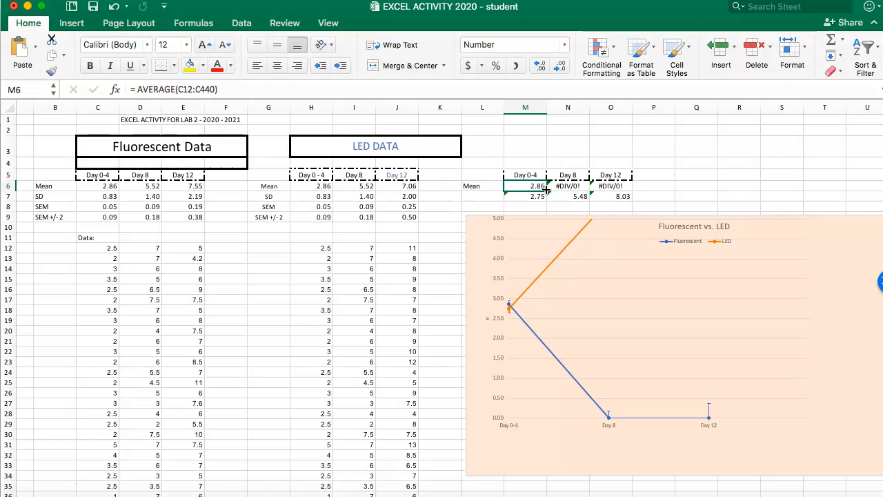
pyautogui.moveTo(575, 186); pyautogui.dragTo(616, 186)
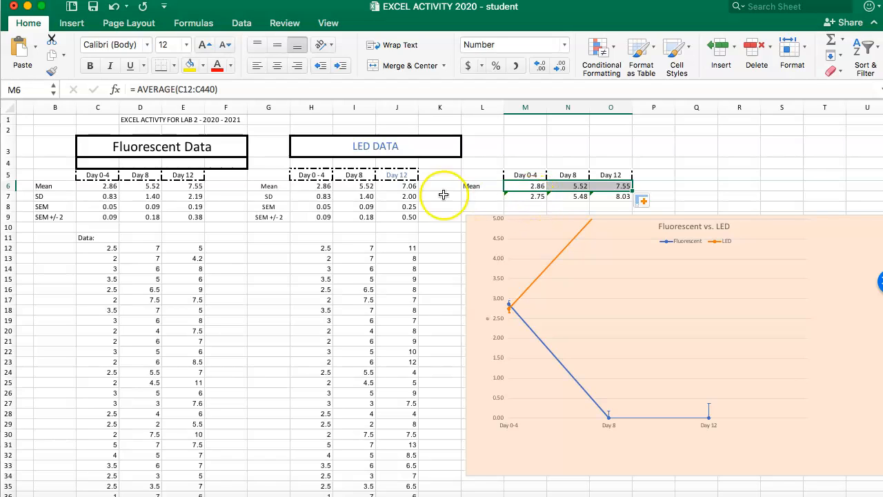
# Copy the LED mean formulas in H6:J6 and paste them over the second mean row of the summary table, M7:O7.
pyautogui.click(315, 188)
pyautogui.moveTo(380, 185); pyautogui.dragTo(394, 184)
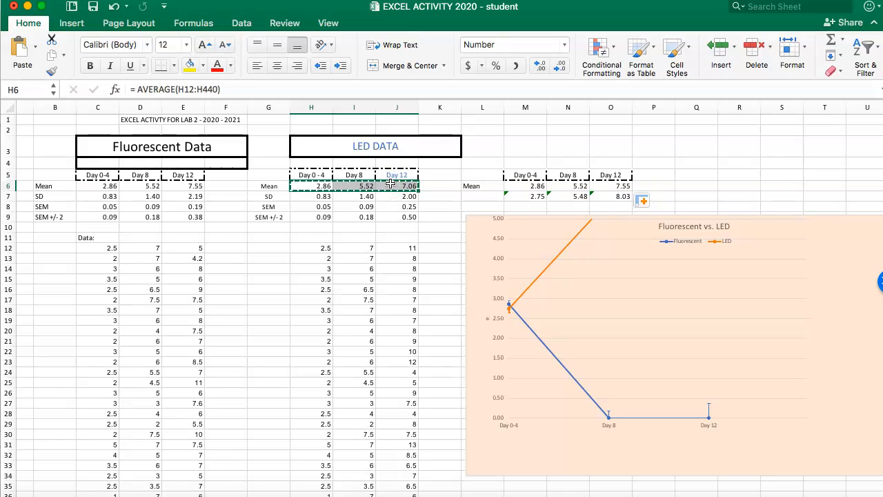
pyautogui.moveTo(529, 197); pyautogui.dragTo(603, 197)
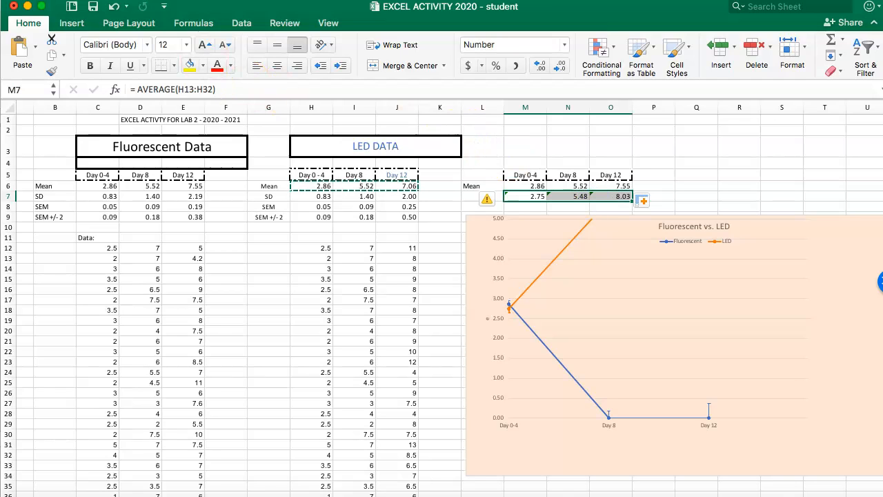
pyautogui.click(83, 8)
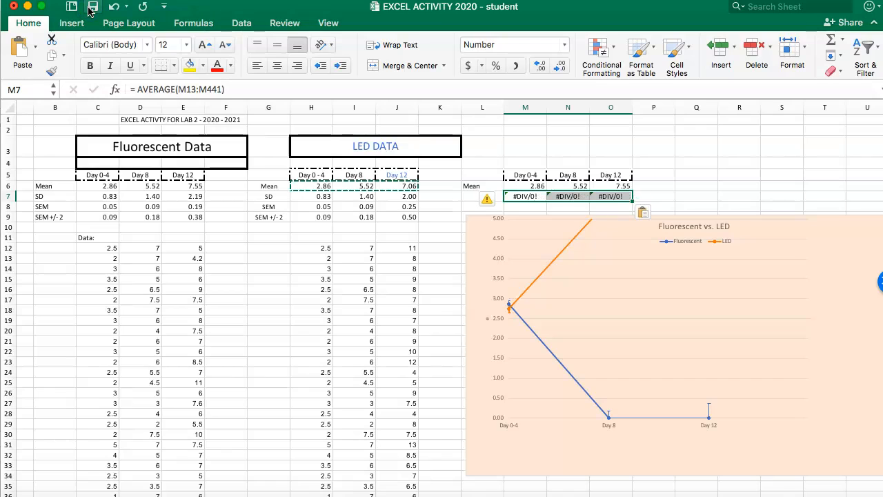
pyautogui.click(522, 198)
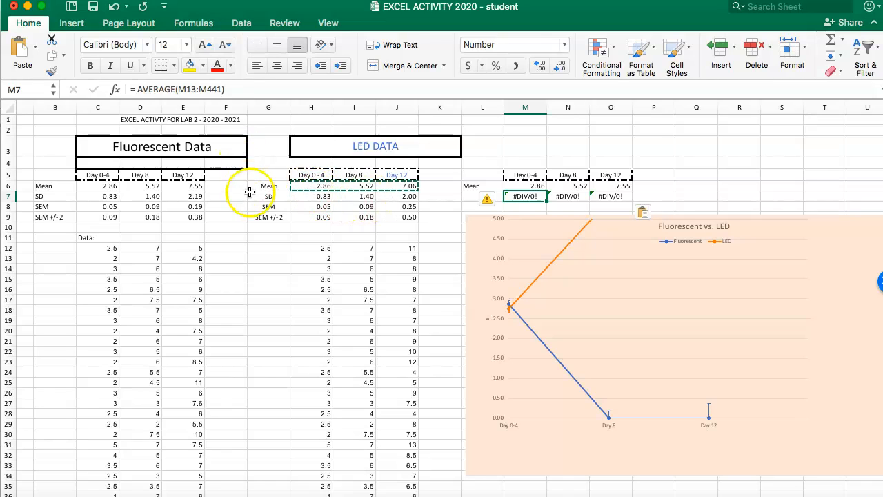
# Change the LED Day 0-4 mean formula in M7 to =AVERAGE(H13:H441) and fill it across to N7:O7.
pyautogui.click(186, 90)
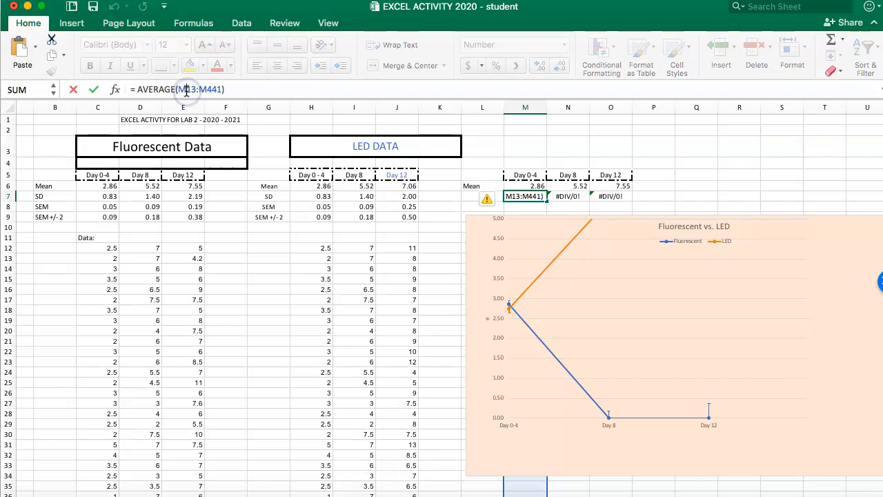
pyautogui.press('BackSpace')
pyautogui.write('H')
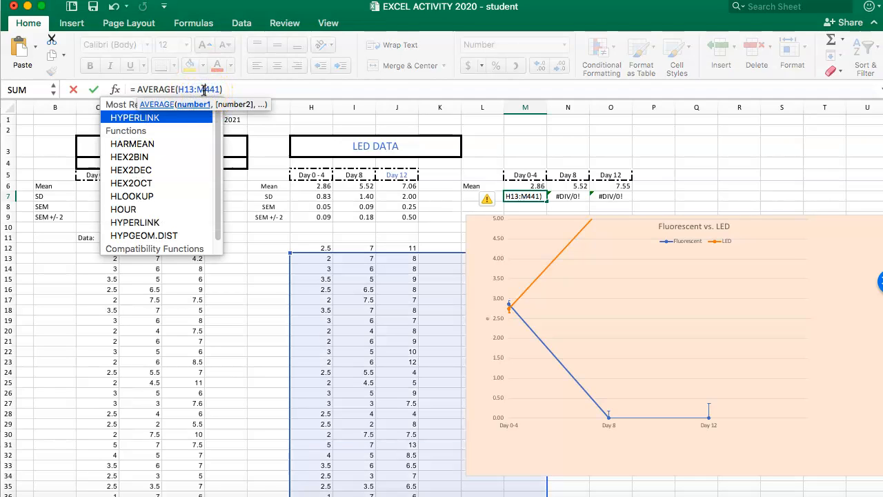
pyautogui.press('BackSpace')
pyautogui.write('H')
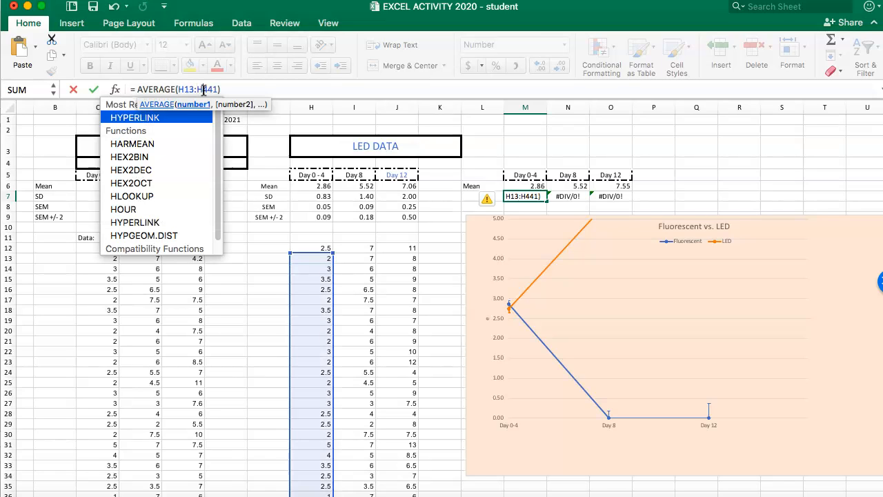
pyautogui.click(227, 89)
pyautogui.press('Return')
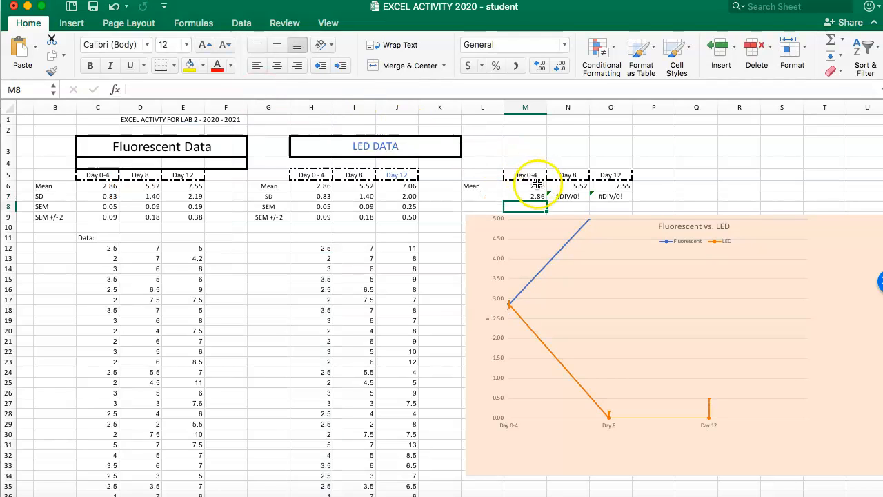
pyautogui.click(533, 196)
pyautogui.moveTo(584, 200); pyautogui.dragTo(612, 199)
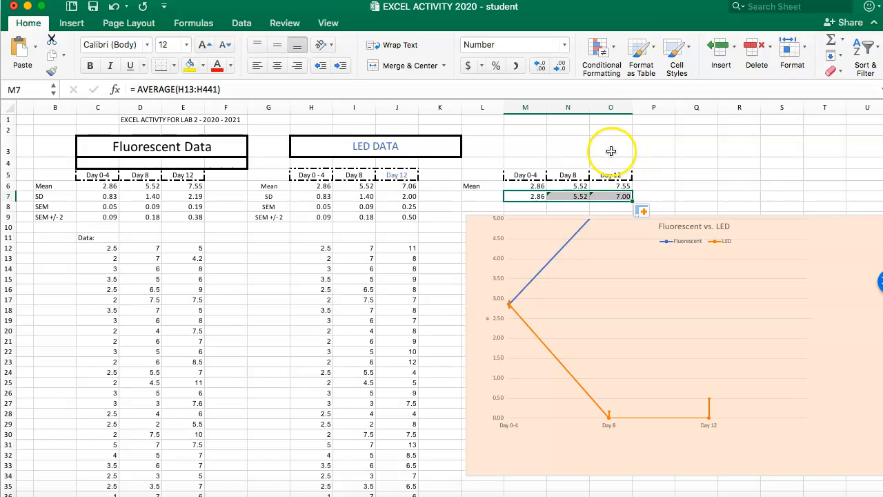
pyautogui.click(276, 89)
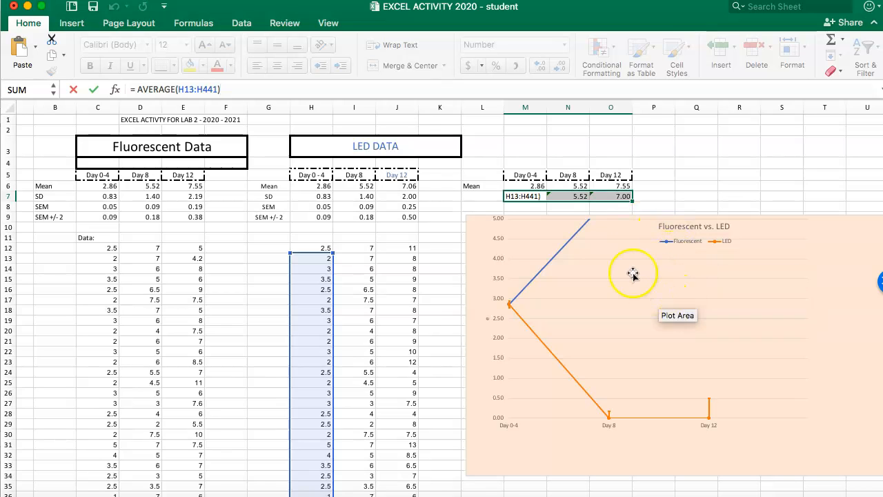
pyautogui.click(650, 184)
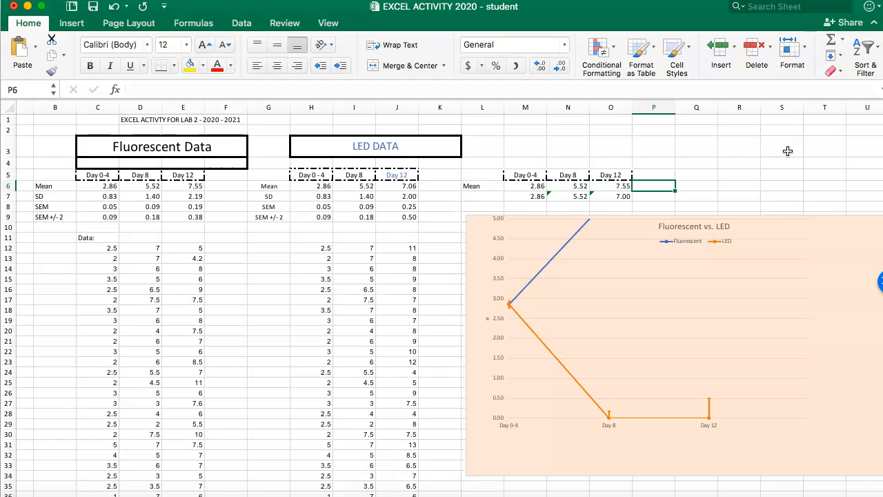
# Try to update the LED Day 8 mean formula in N7 to include the omitted adjacent cells, and undo that change.
pyautogui.scroll(-2, 783, 162)
pyautogui.hscroll(2, 783, 162)
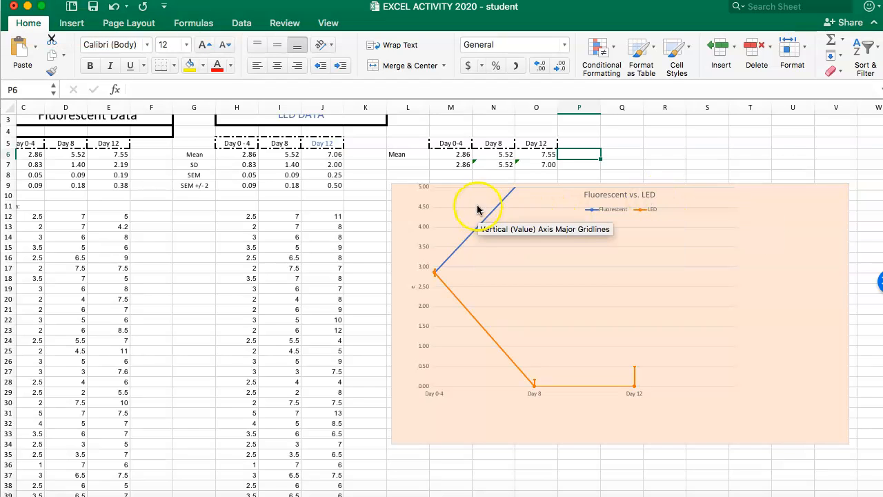
pyautogui.click(490, 164)
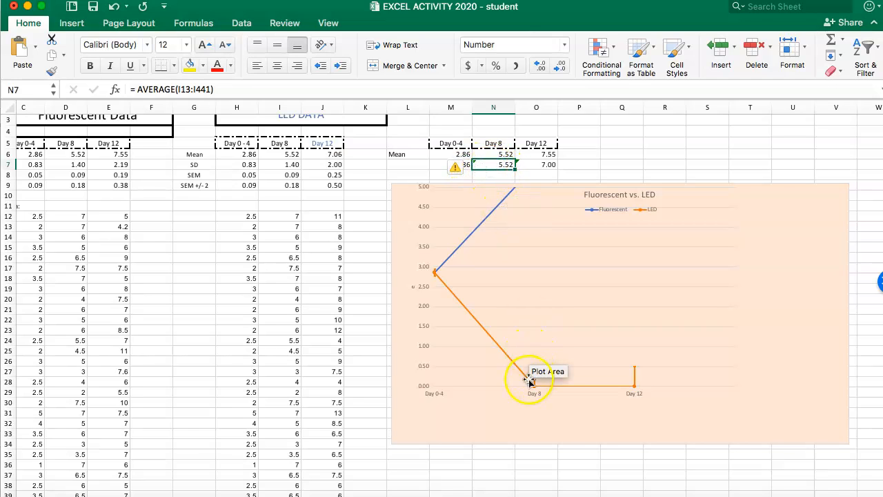
pyautogui.click(458, 169)
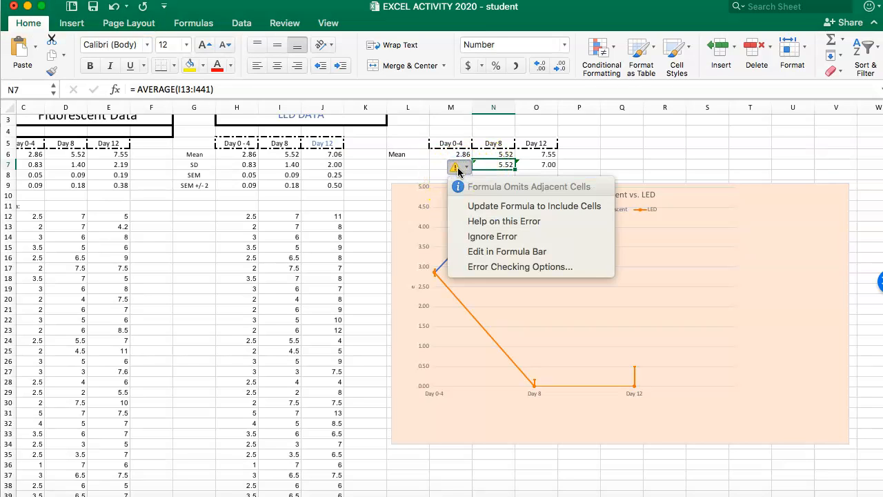
pyautogui.click(463, 206)
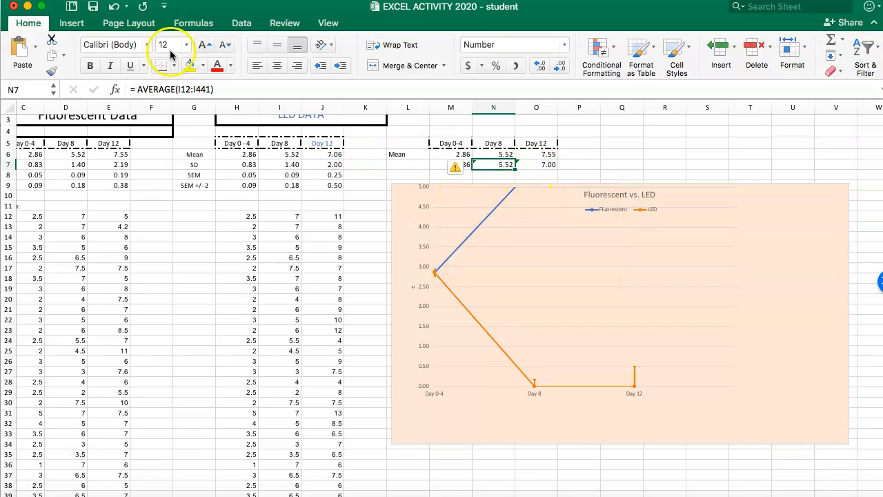
pyautogui.click(115, 9)
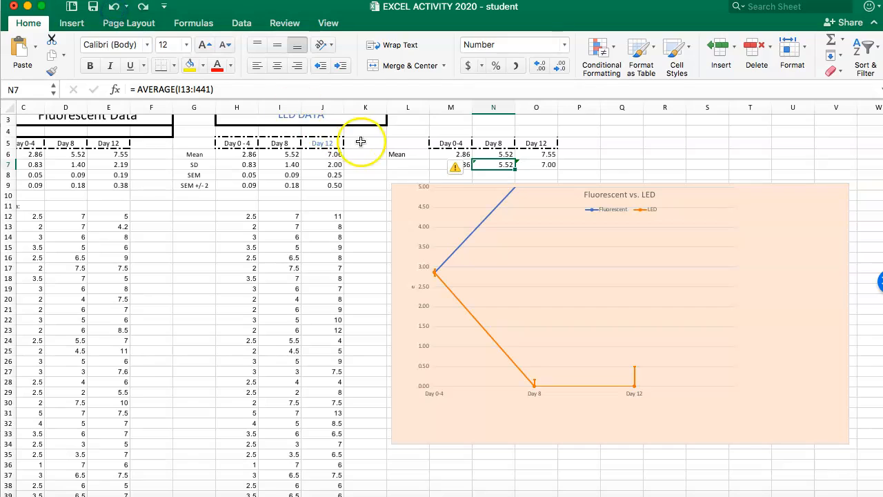
# Fill the LED Day 0-4 mean formula from M7 across N7:O7 again.
pyautogui.click(454, 164)
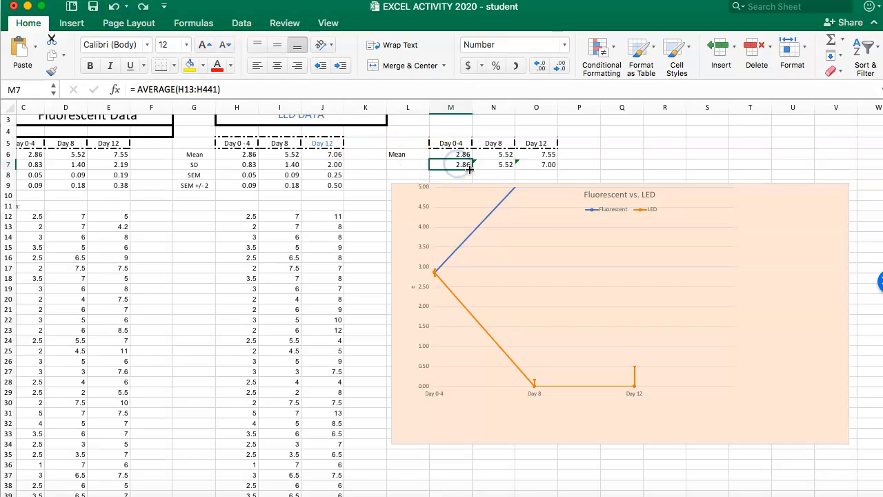
pyautogui.moveTo(471, 169); pyautogui.dragTo(551, 169)
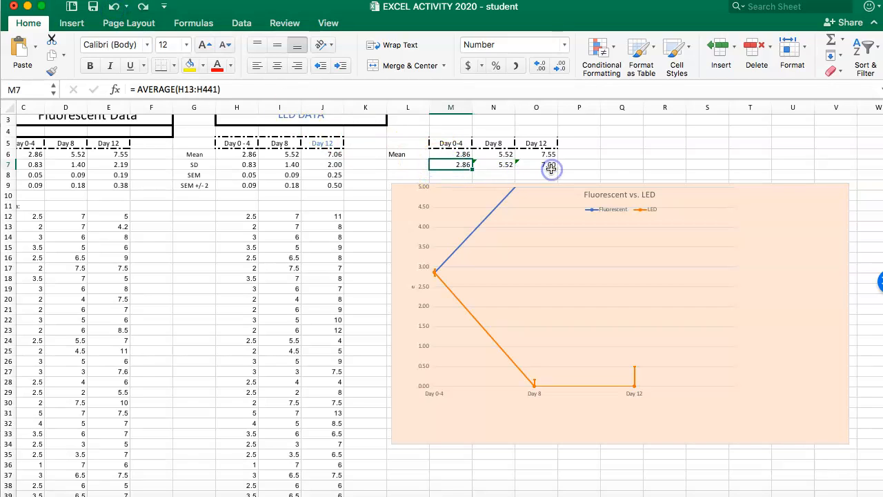
pyautogui.moveTo(472, 170); pyautogui.dragTo(560, 169)
pyautogui.click(621, 166)
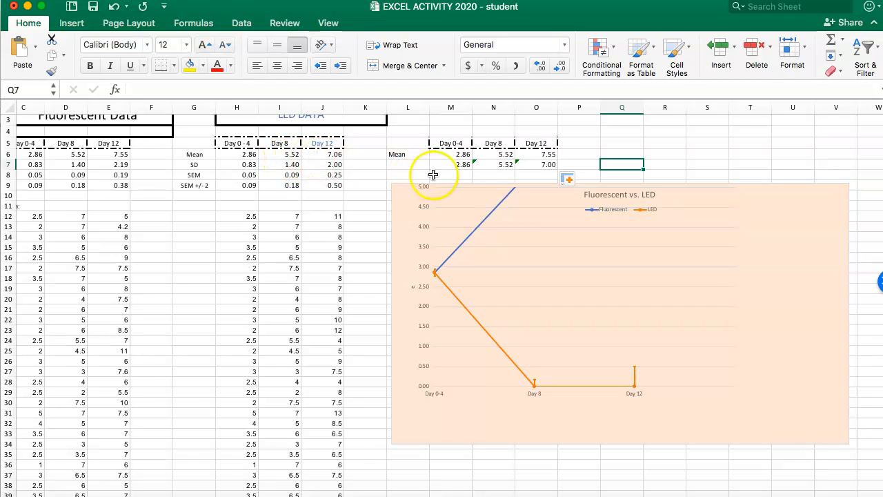
# Clear everything, contents and formatting, from the second mean row of the summary table, M7:O7.
pyautogui.click(465, 165)
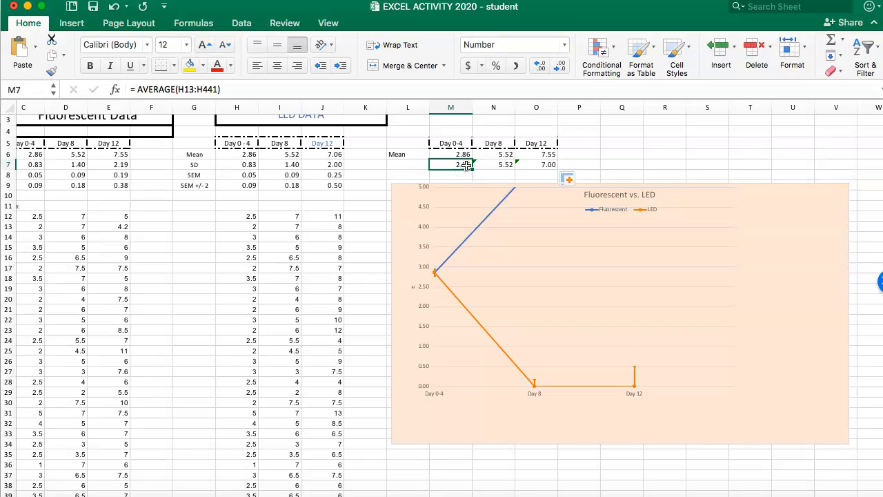
pyautogui.click(415, 166)
pyautogui.click(444, 166)
pyautogui.moveTo(444, 165); pyautogui.dragTo(529, 165)
pyautogui.click(67, 0)
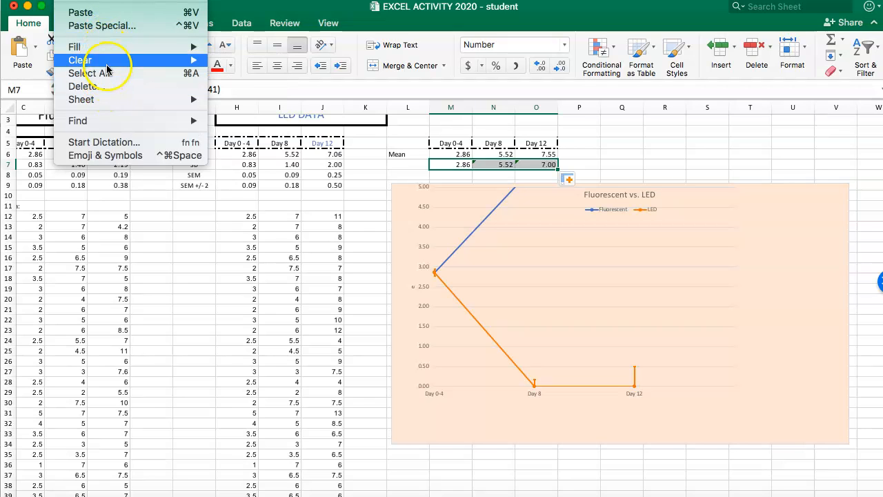
pyautogui.moveTo(103, 60)
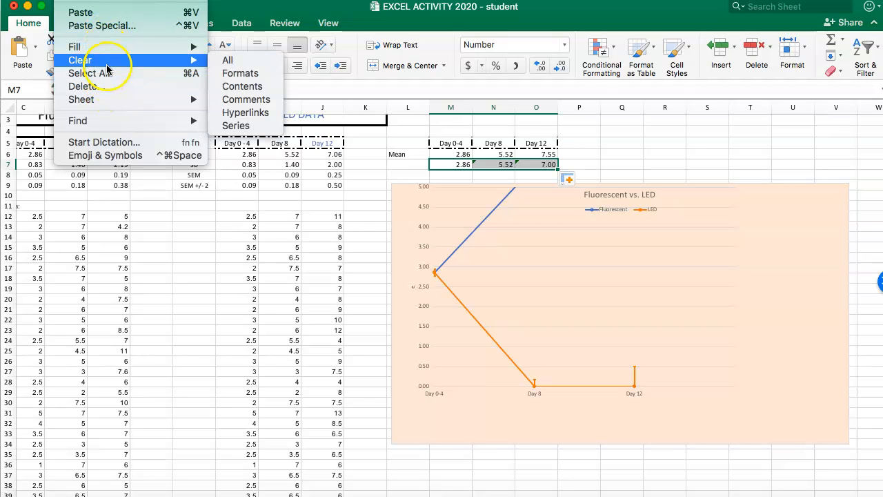
pyautogui.click(227, 60)
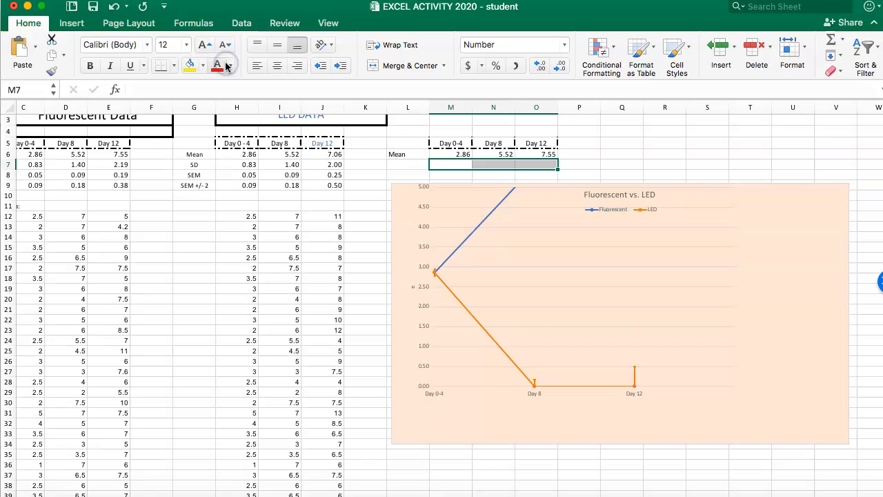
# Enter the LED means as plain values in the summary table's second row: 2.86 in M7, 5.52 in N7 and 7.06 in O7.
pyautogui.click(449, 165)
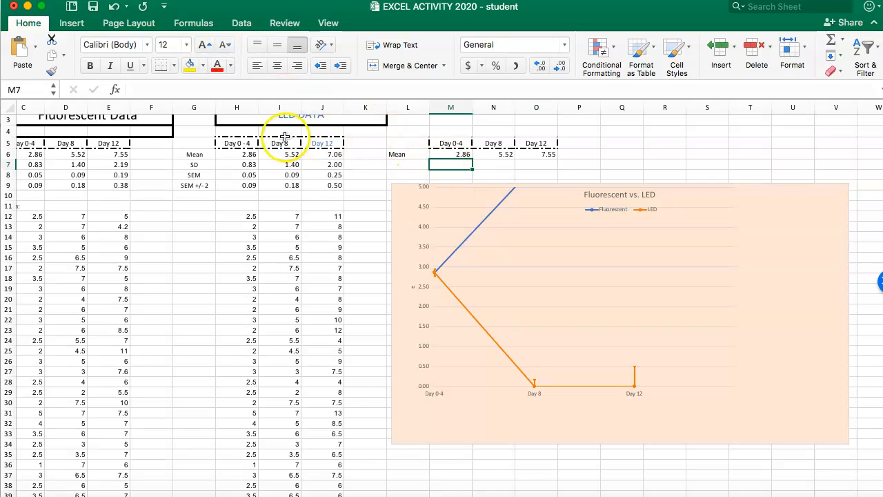
pyautogui.click(453, 165)
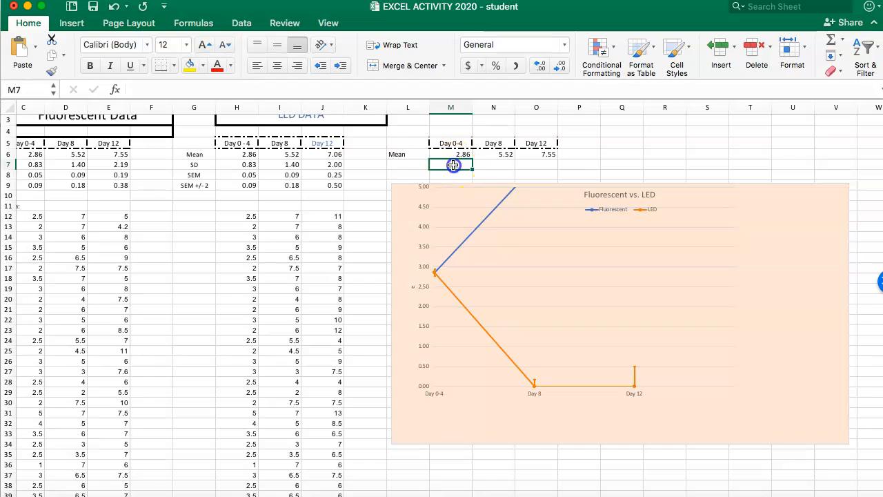
pyautogui.write('2')
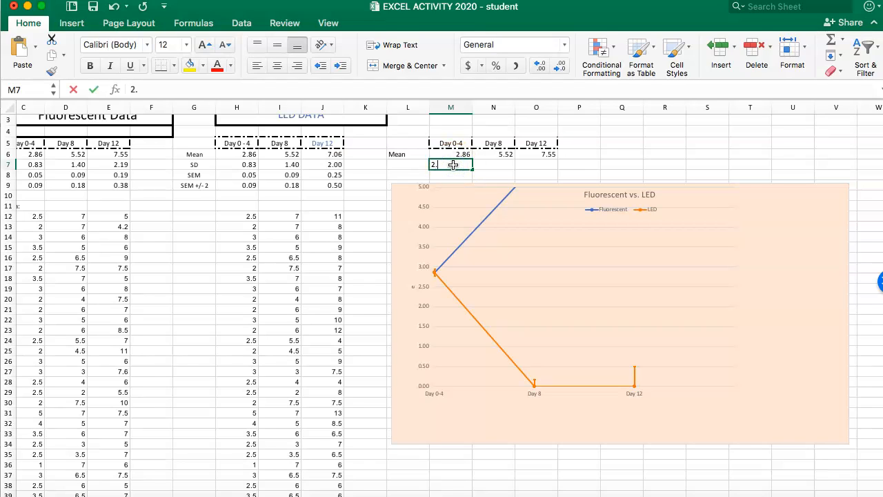
pyautogui.write('.86')
pyautogui.click(491, 166)
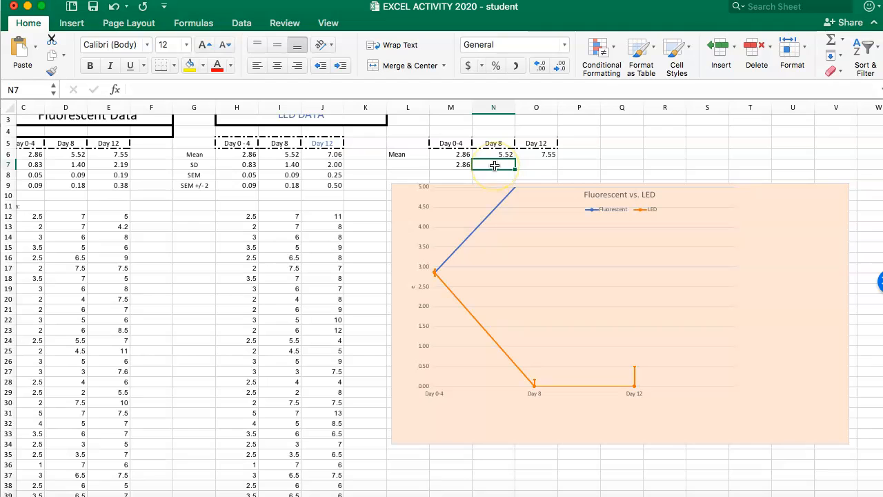
pyautogui.scroll(3, 493, 166)
pyautogui.hscroll(-2, 494, 166)
pyautogui.hscroll(-1, 494, 165)
pyautogui.scroll(1, 494, 165)
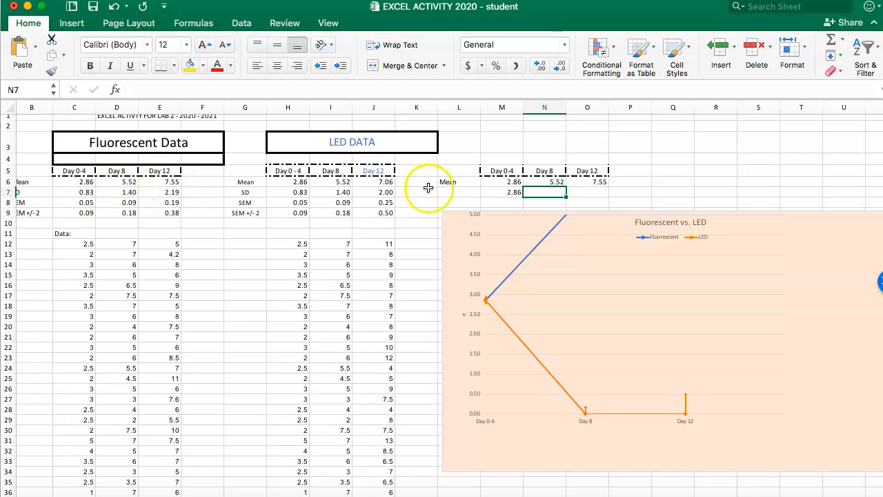
pyautogui.click(543, 191)
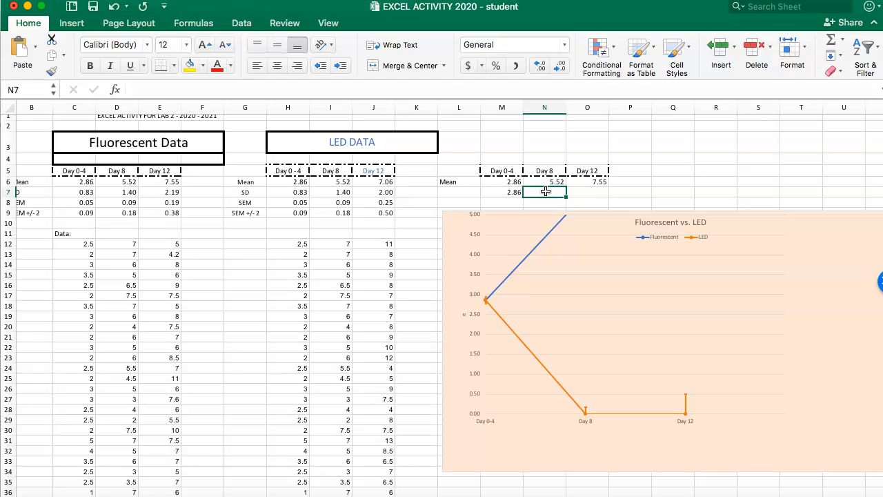
pyautogui.write('5.52')
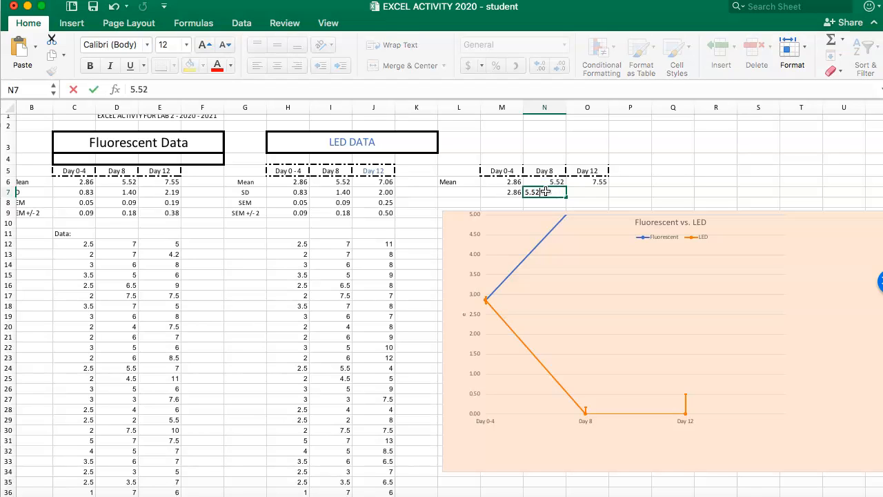
pyautogui.click(590, 191)
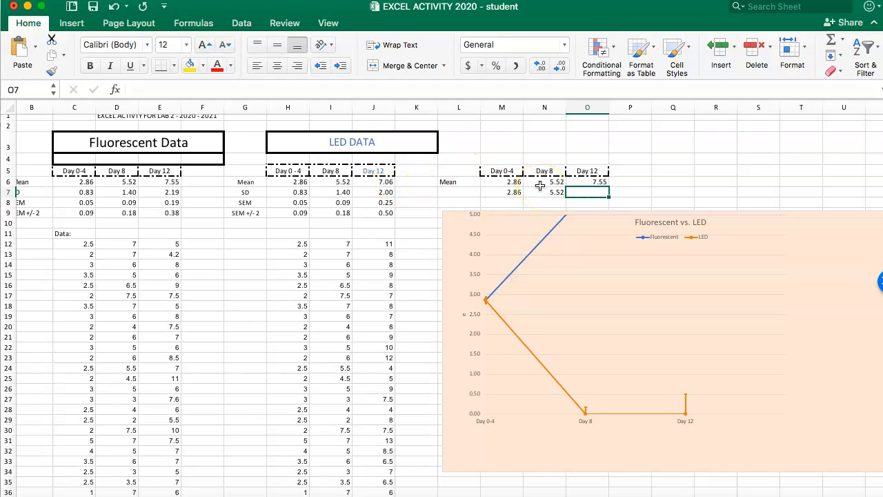
pyautogui.write('7.06')
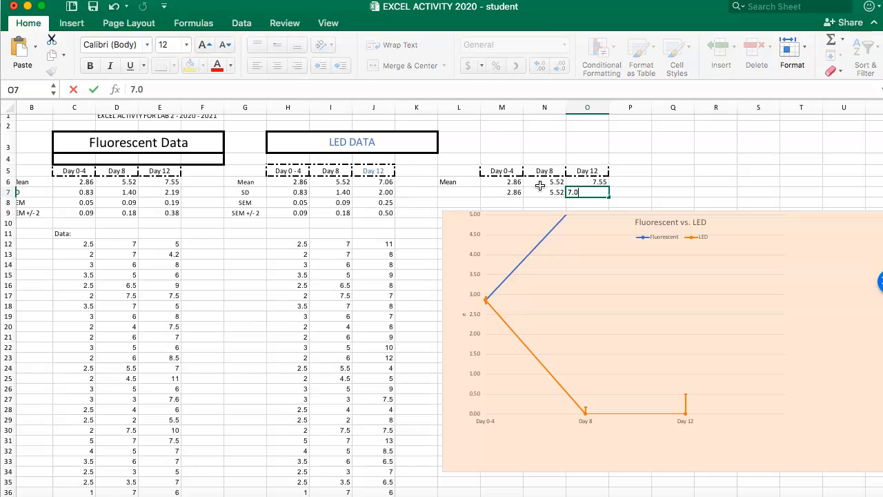
pyautogui.click(647, 188)
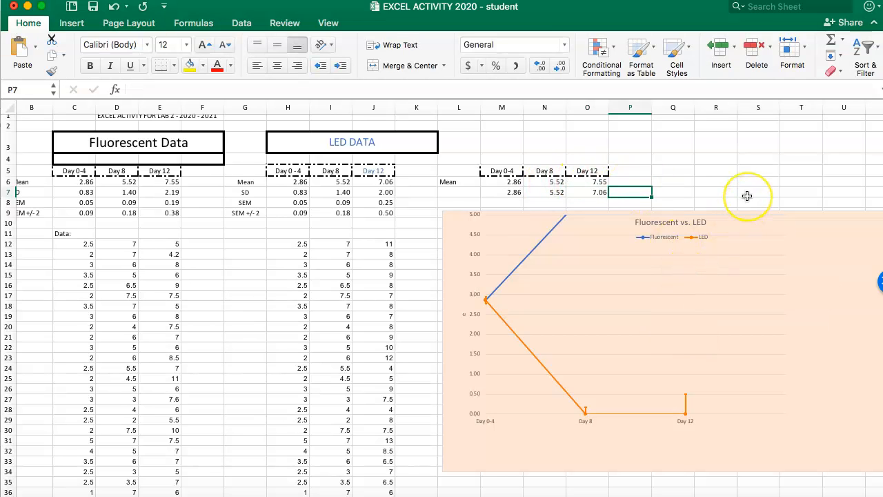
# Delete the outdated Fluorescent vs. LED line chart below the summary table.
pyautogui.hscroll(3, 742, 199)
pyautogui.scroll(-2, 742, 199)
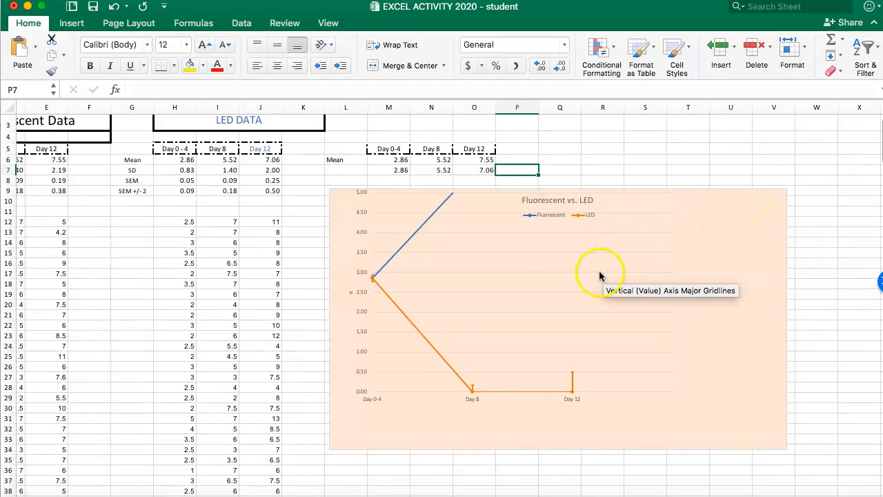
pyautogui.click(600, 275)
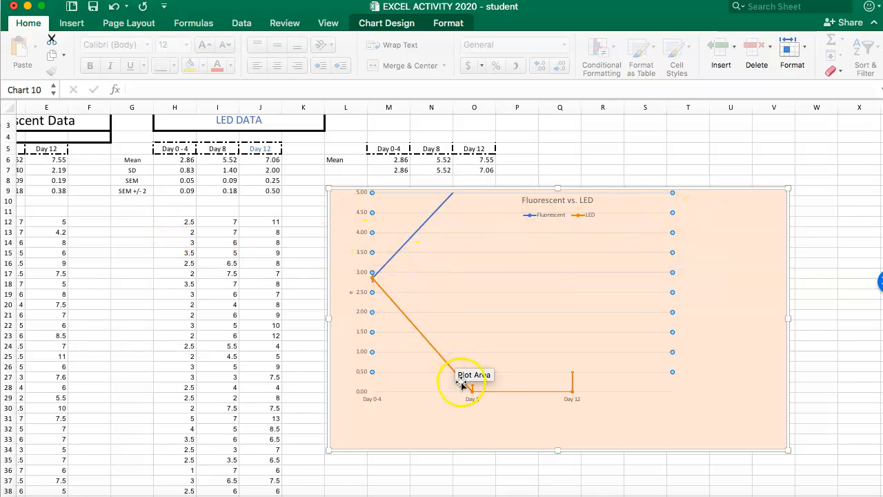
pyautogui.click(651, 367)
pyautogui.click(737, 200)
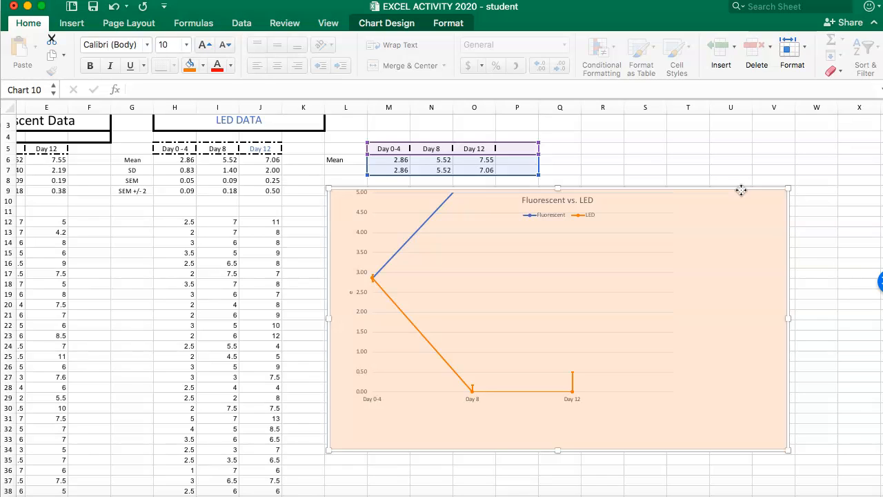
pyautogui.press('Delete')
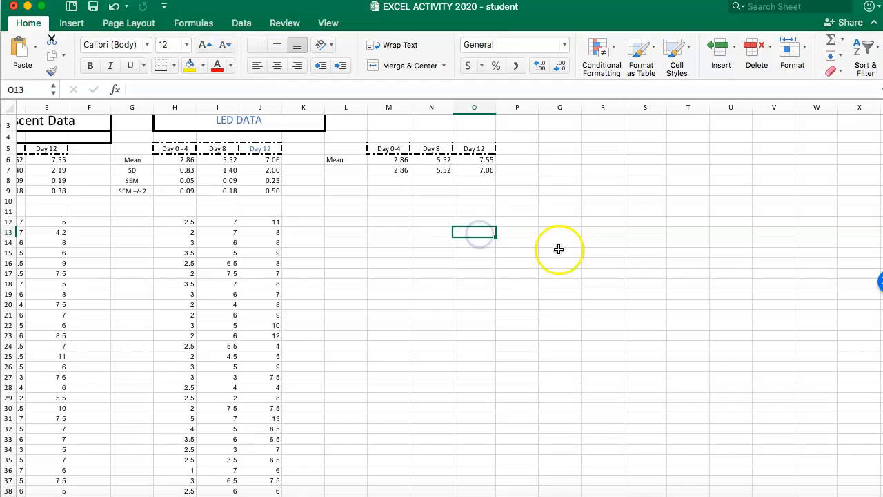
# Insert a 2-D Line with Markers chart from the summary table's day headers and both mean rows, M5:O7.
pyautogui.click(387, 150)
pyautogui.moveTo(405, 167); pyautogui.dragTo(463, 169)
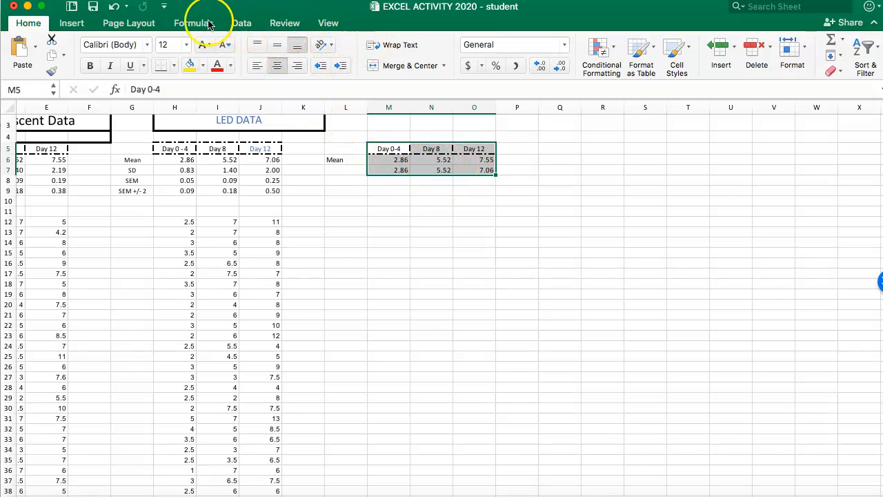
pyautogui.click(241, 23)
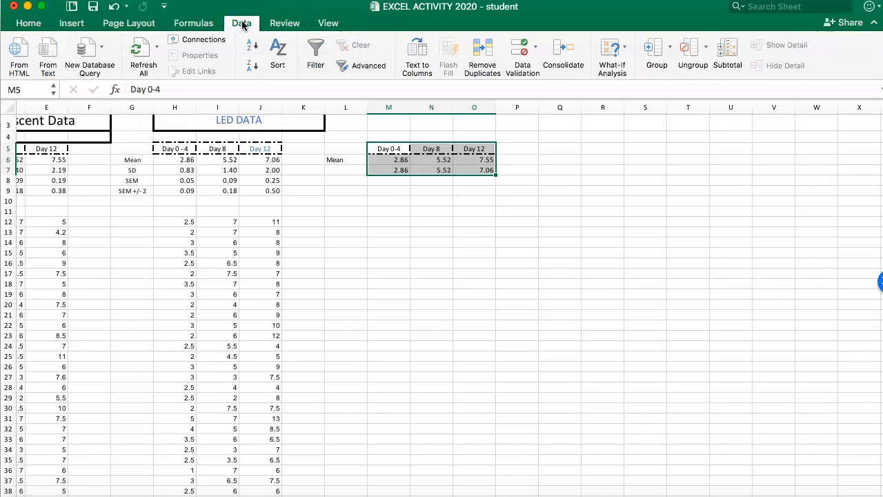
pyautogui.click(69, 24)
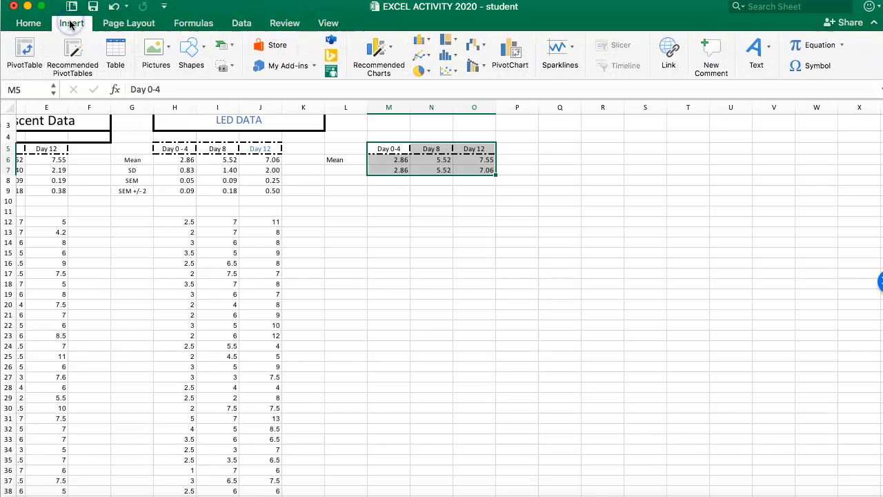
pyautogui.click(430, 55)
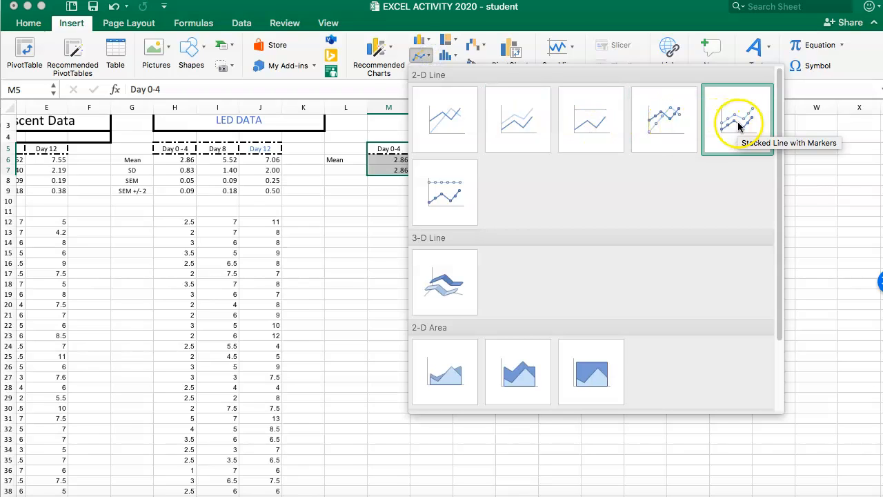
pyautogui.click(658, 123)
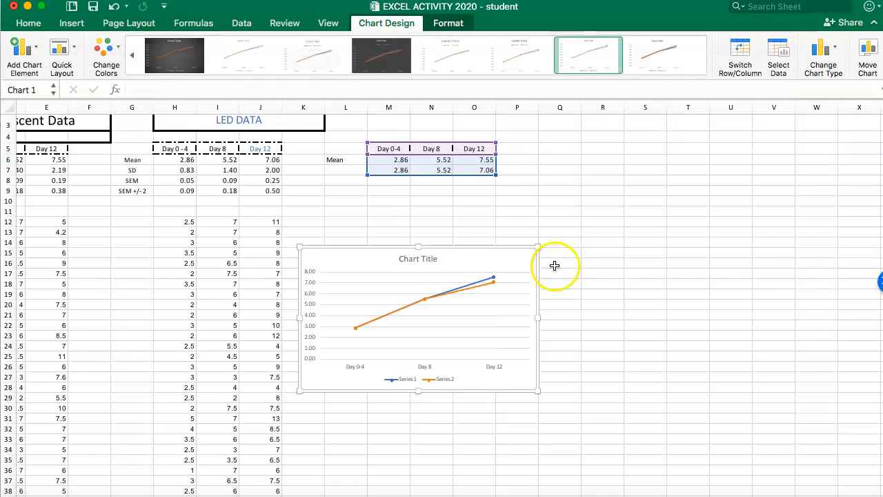
# Enlarge the new line chart and place it just below the summary table, covering about L10 to U30.
pyautogui.moveTo(538, 391); pyautogui.dragTo(702, 460)
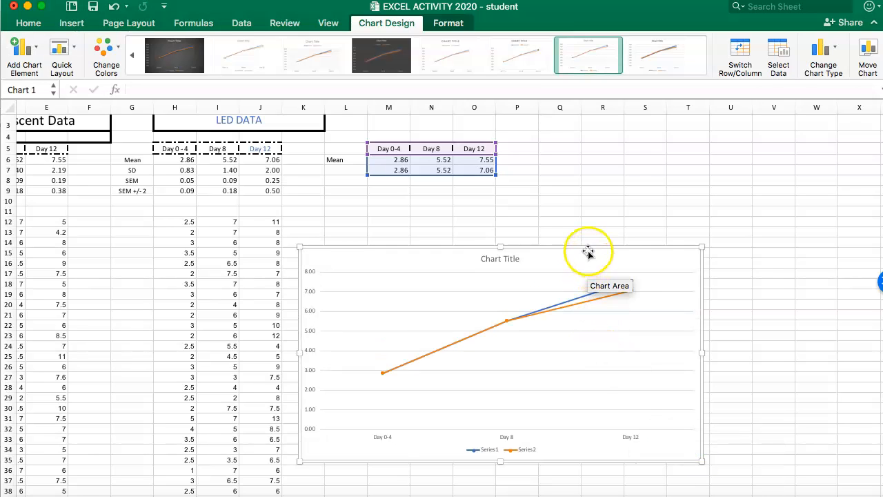
pyautogui.moveTo(589, 249); pyautogui.dragTo(611, 200)
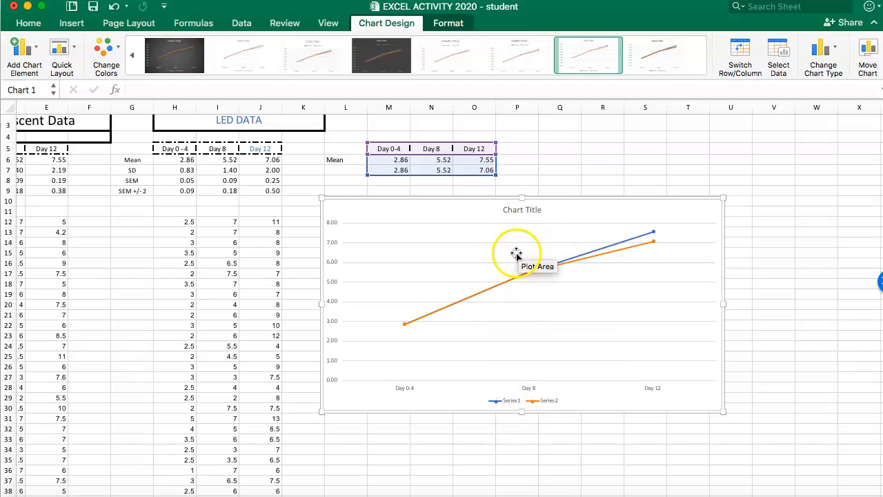
pyautogui.click(597, 233)
pyautogui.click(615, 210)
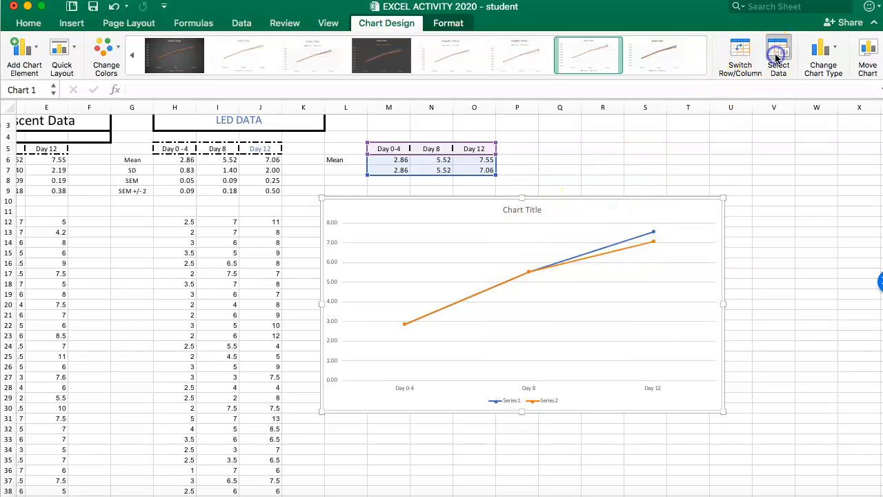
# Name the chart's first data series, plotted from M6:O6, "Fluorescent".
pyautogui.click(777, 55)
pyautogui.moveTo(498, 0); pyautogui.dragTo(731, 62)
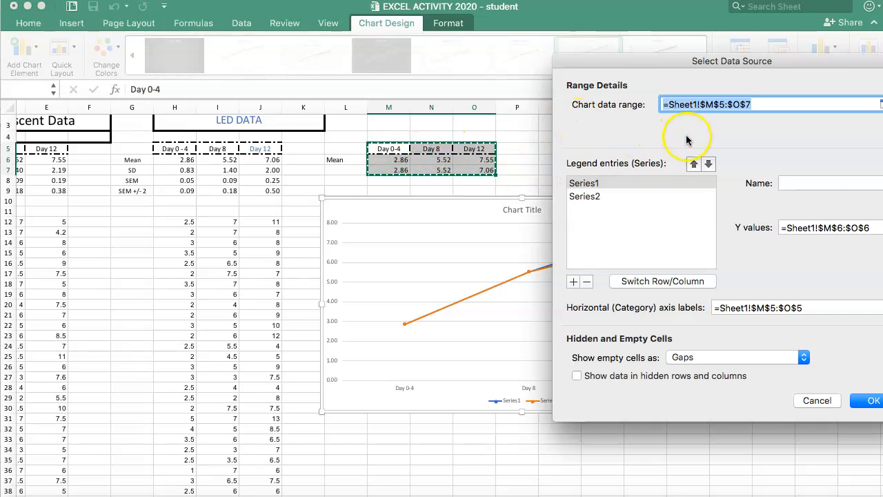
pyautogui.click(803, 182)
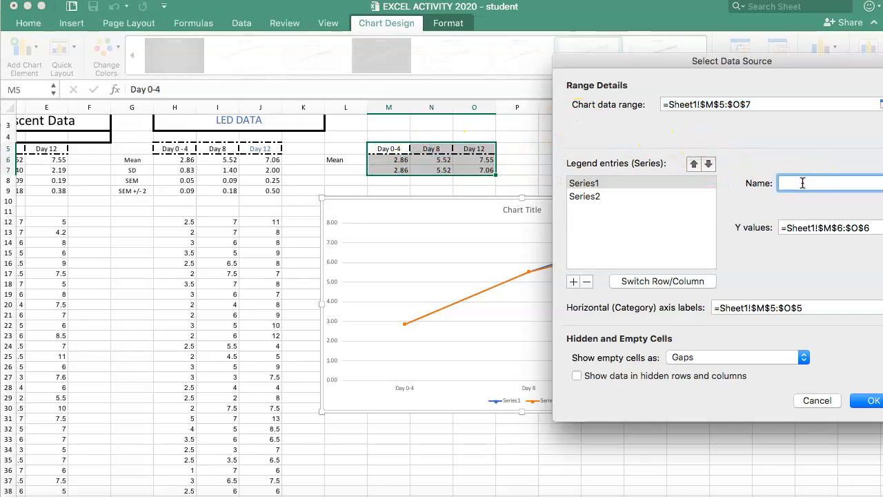
pyautogui.write('Fluo')
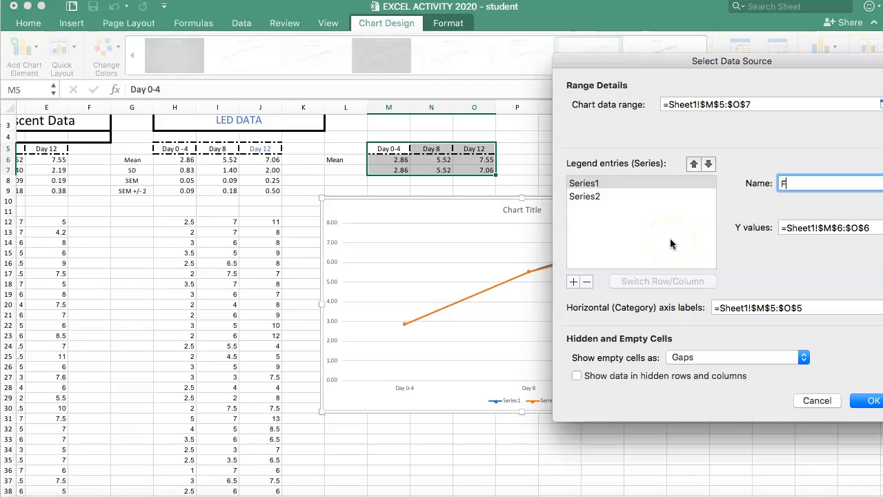
pyautogui.write('rescent')
pyautogui.click(852, 406)
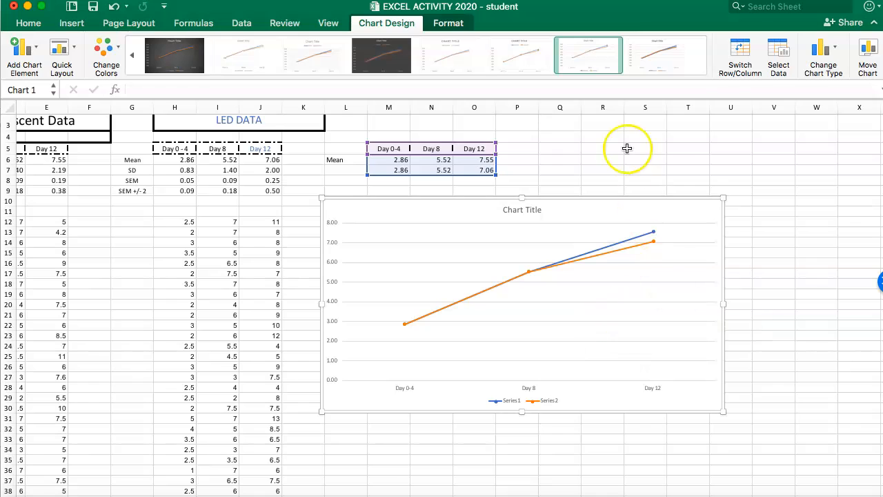
# Name the chart's second data series, plotted from M7:O7, "LED".
pyautogui.click(775, 59)
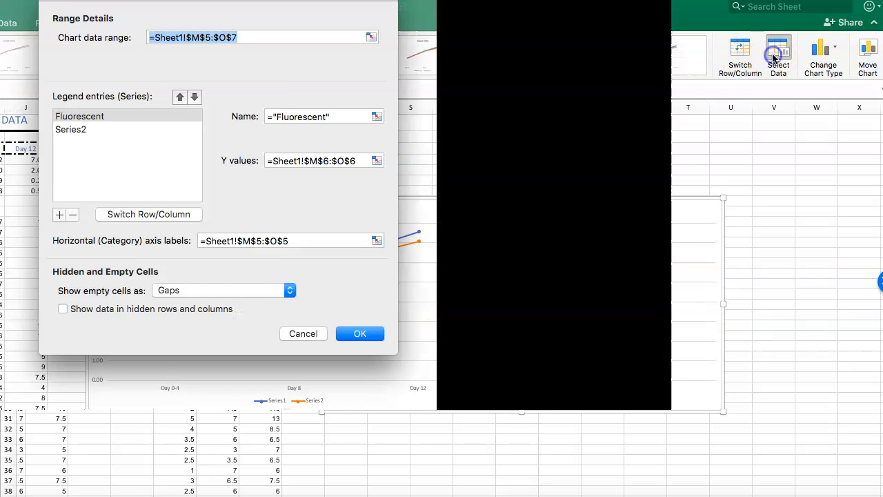
pyautogui.click(307, 129)
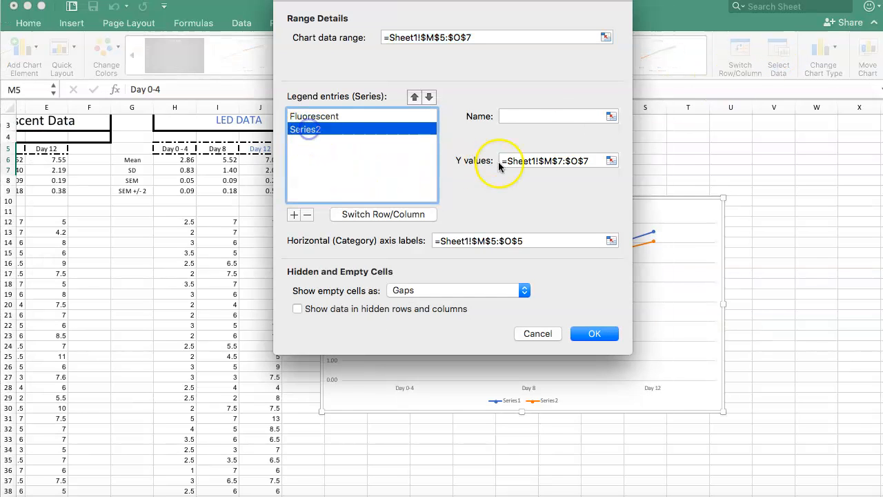
pyautogui.click(527, 116)
pyautogui.write('LED')
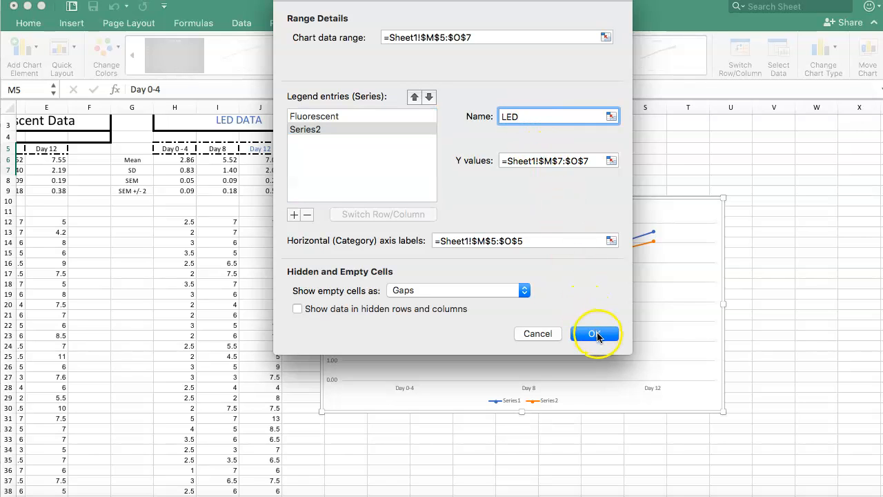
pyautogui.click(595, 334)
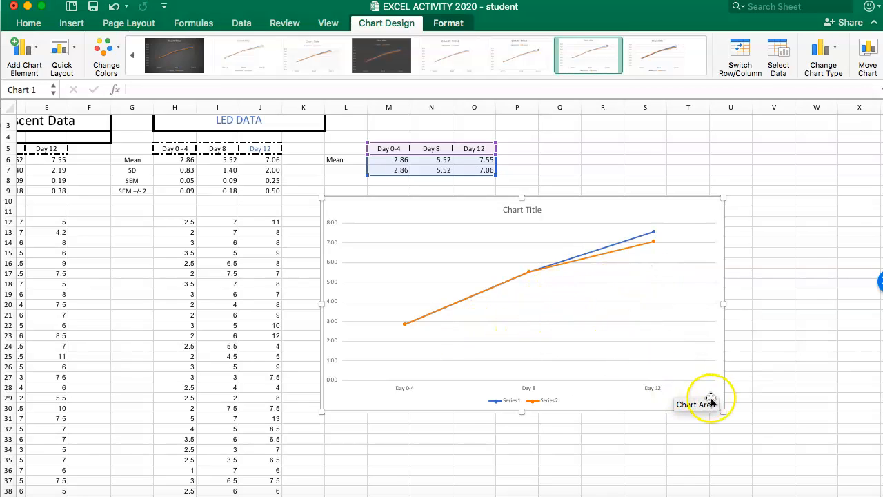
# Add a primary horizontal axis title to the Fluorescent and LED line chart and enlarge the chart slightly.
pyautogui.moveTo(723, 411); pyautogui.dragTo(754, 424)
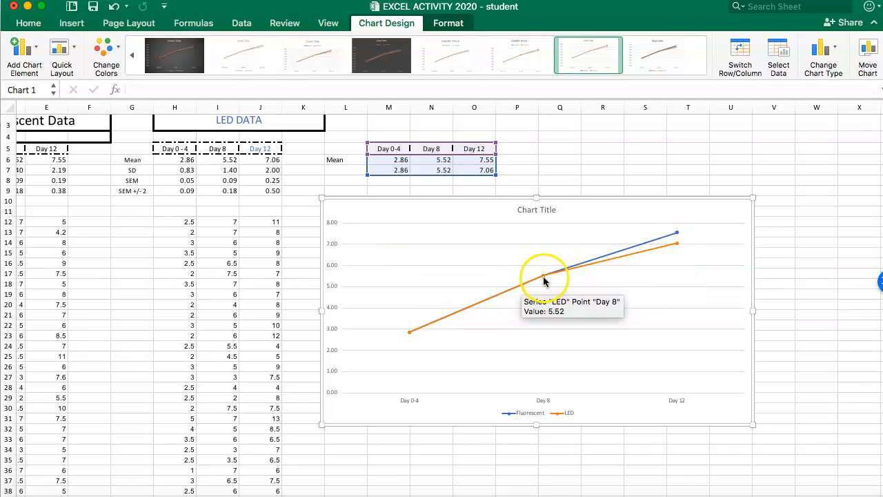
pyautogui.click(514, 260)
pyautogui.click(586, 222)
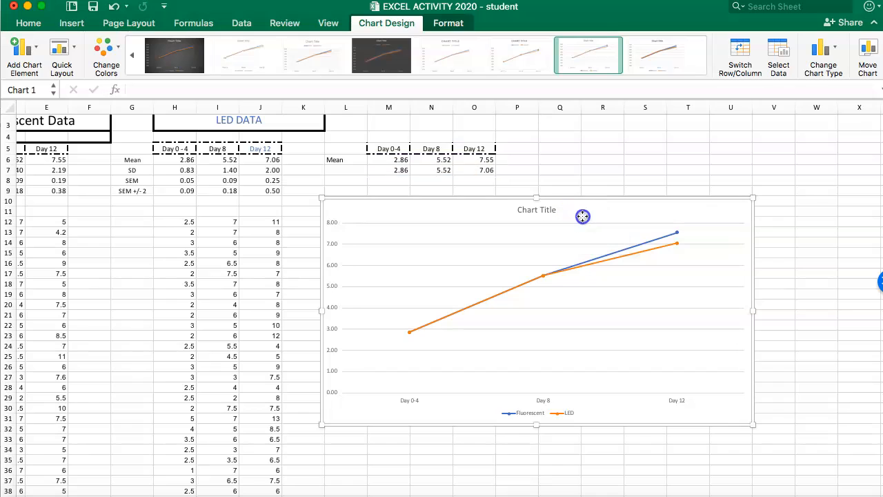
pyautogui.click(27, 47)
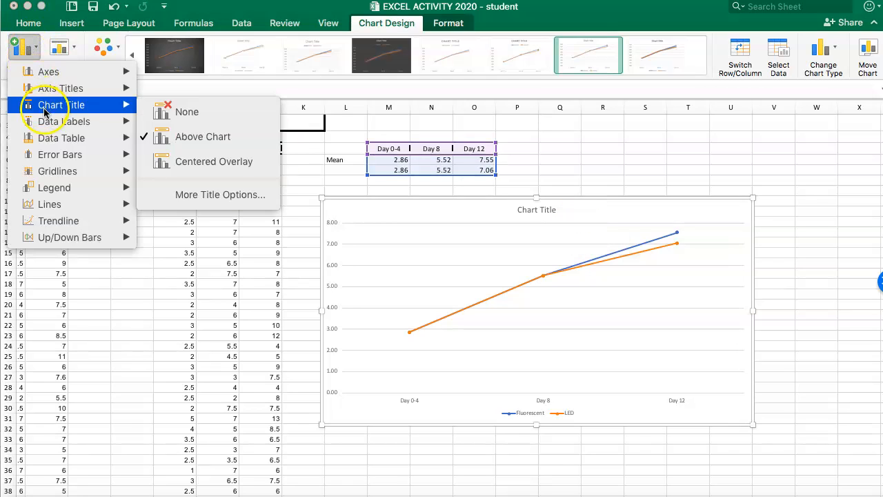
pyautogui.moveTo(47, 93)
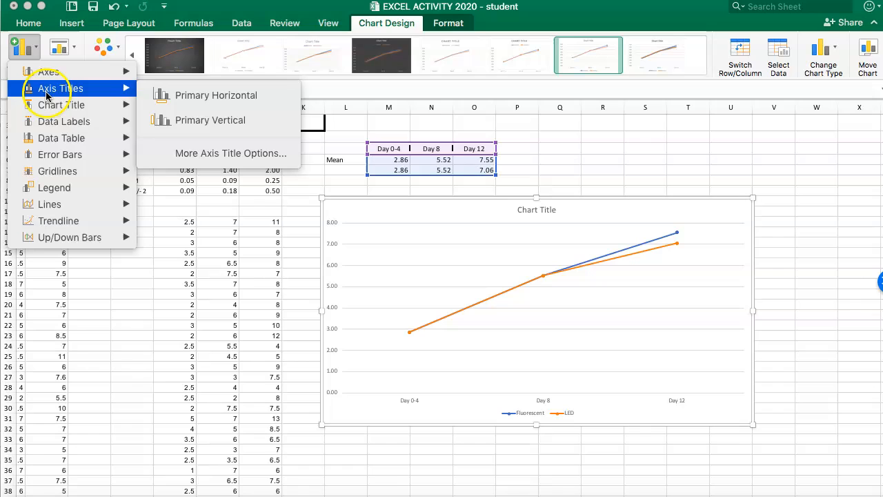
pyautogui.click(168, 95)
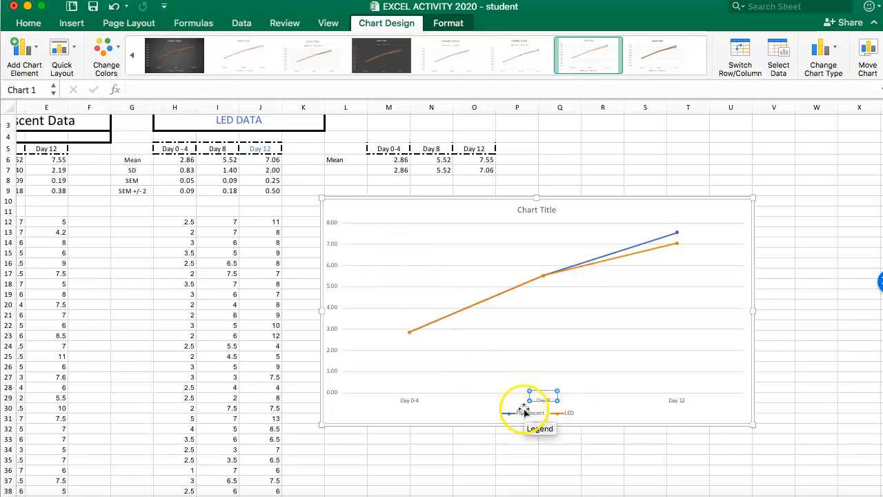
pyautogui.moveTo(755, 427); pyautogui.dragTo(781, 446)
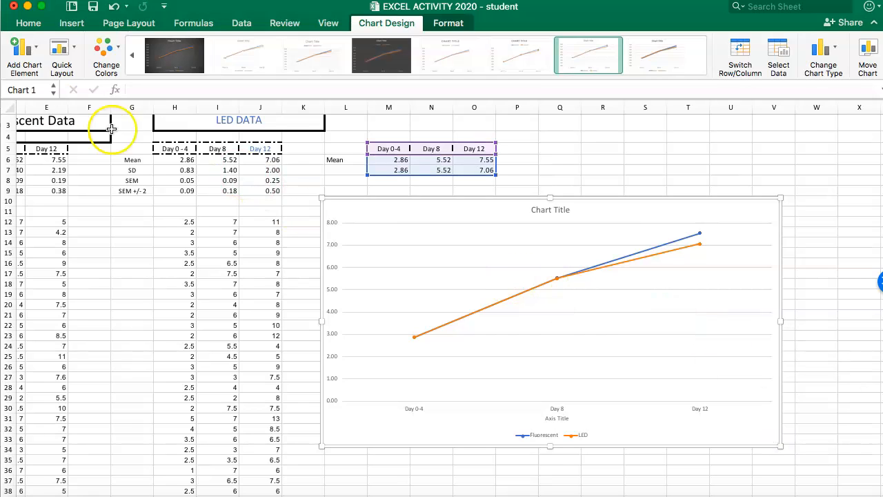
# Open the detailed Format Axis options for the chart's horizontal axis.
pyautogui.click(27, 52)
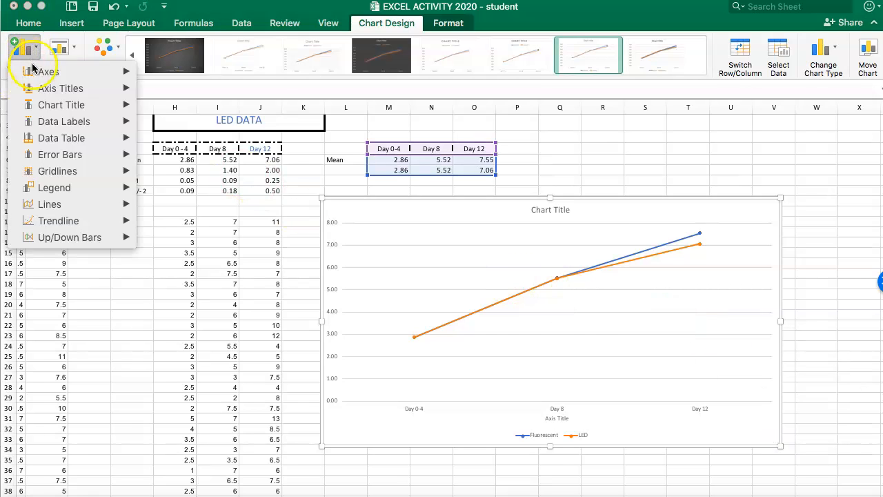
pyautogui.moveTo(34, 71)
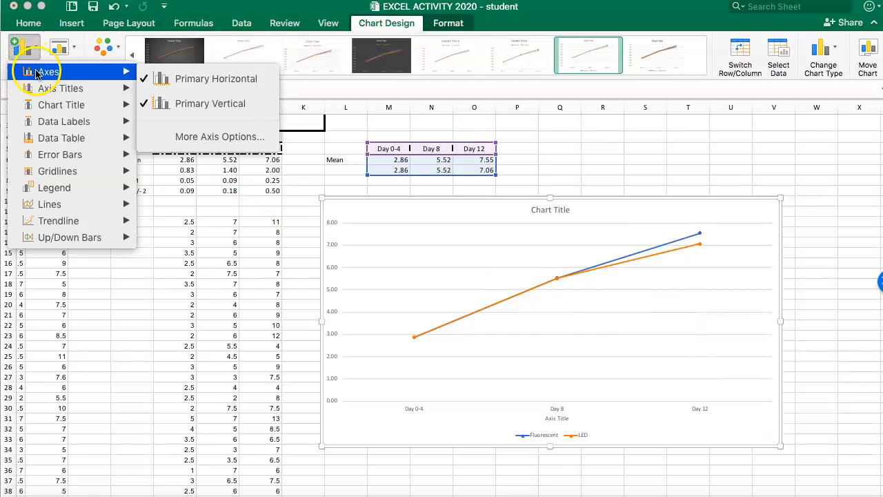
pyautogui.click(204, 140)
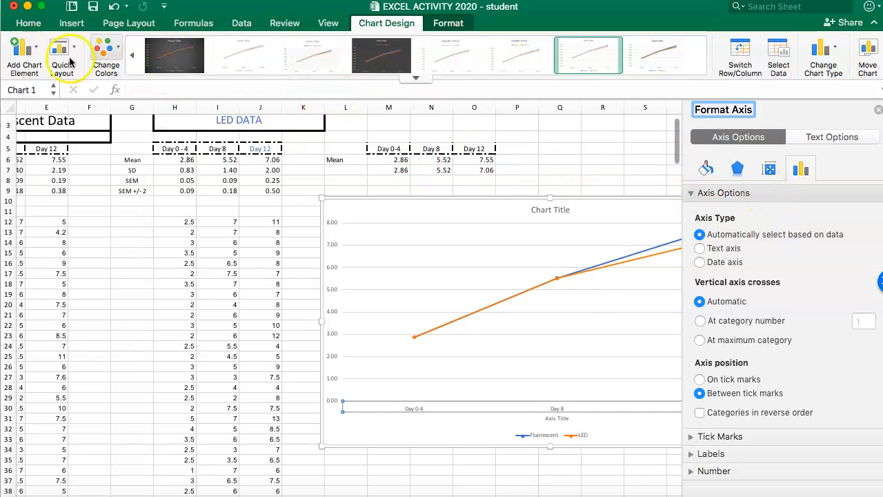
pyautogui.click(34, 46)
pyautogui.click(39, 72)
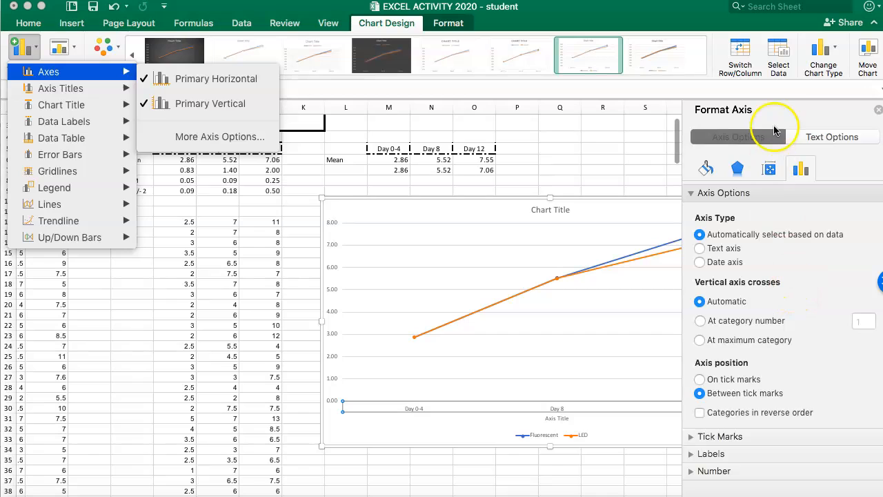
pyautogui.click(791, 115)
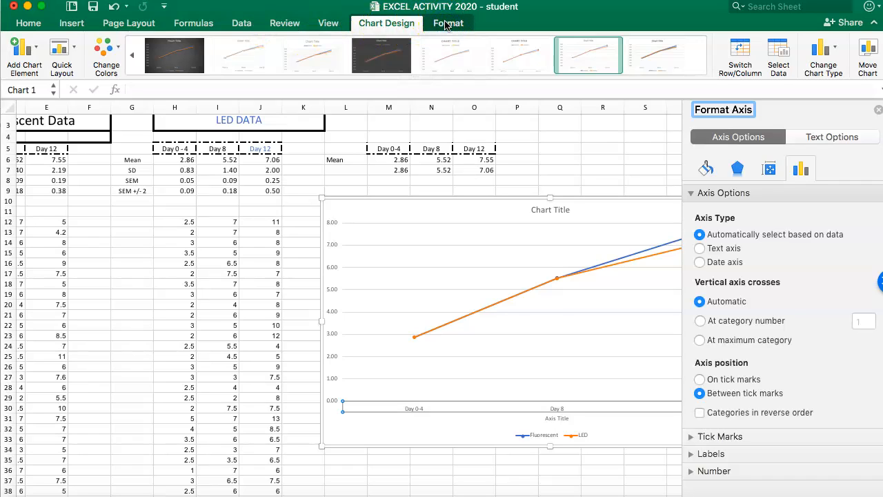
# Review the Horizontal (Category) Axis options and display the chart's Vertical (Value) Axis formatting options.
pyautogui.click(445, 25)
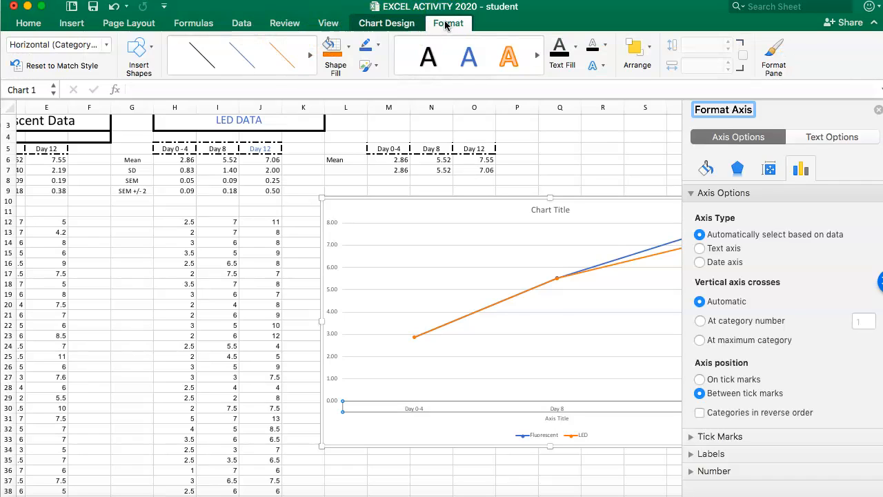
pyautogui.click(105, 45)
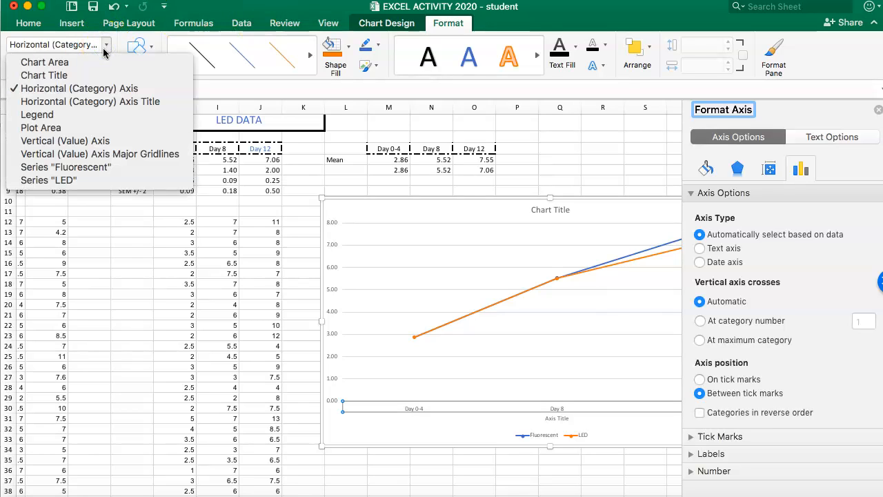
pyautogui.click(98, 89)
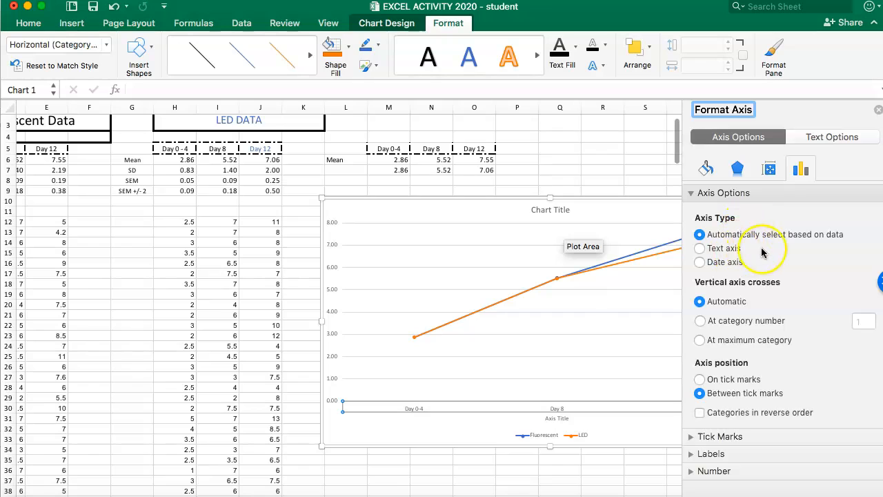
pyautogui.click(106, 46)
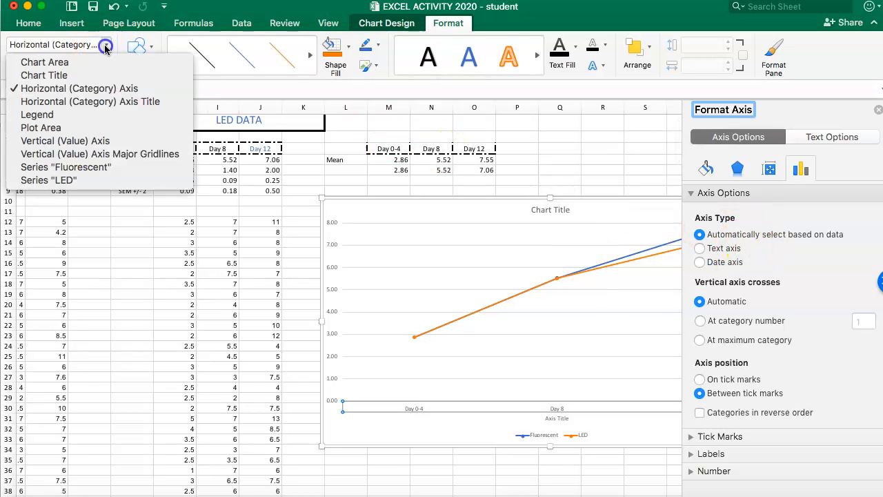
pyautogui.click(92, 91)
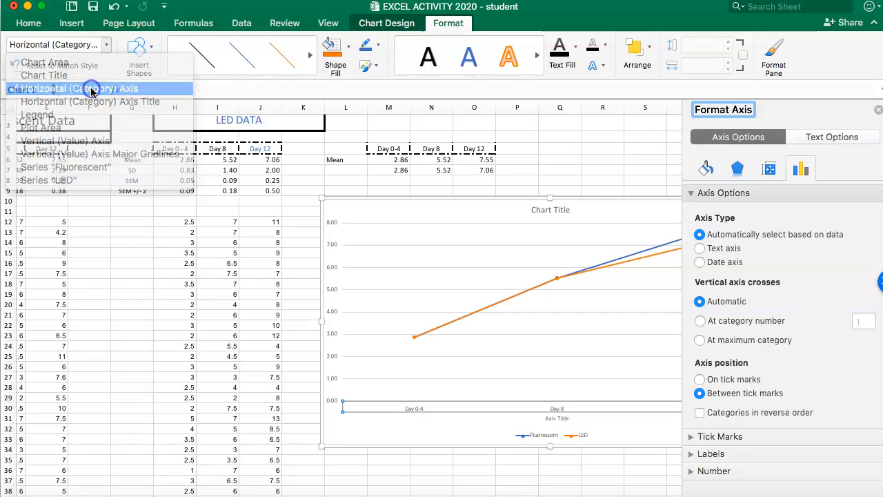
pyautogui.click(771, 173)
pyautogui.click(796, 169)
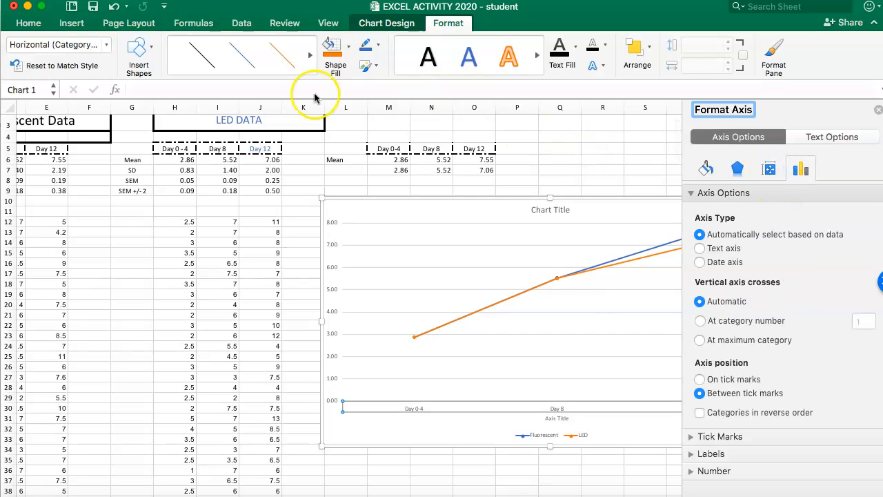
pyautogui.click(104, 46)
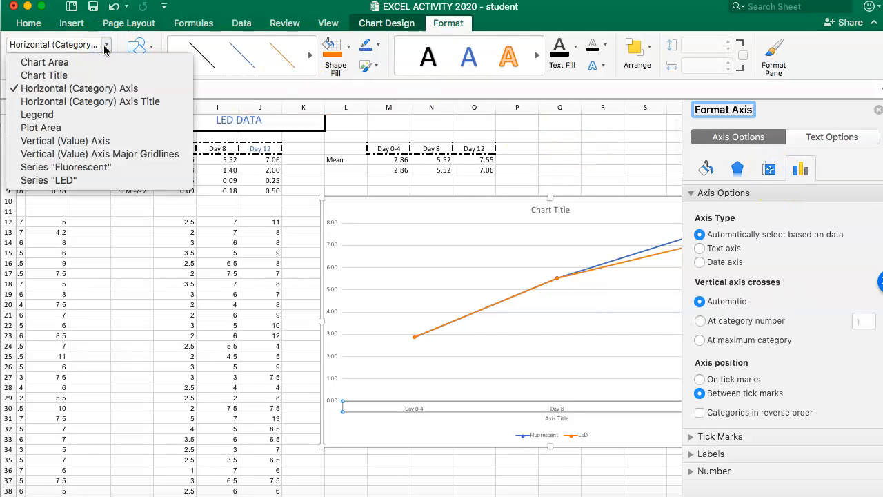
pyautogui.click(99, 141)
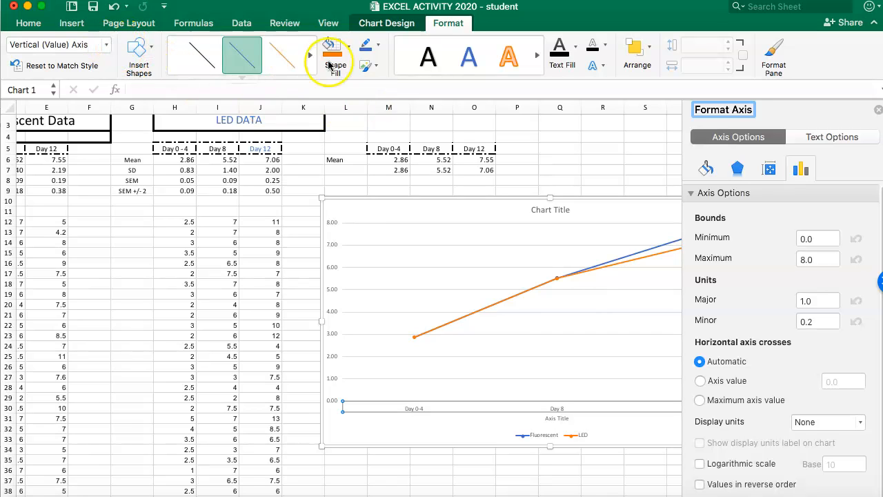
# Reopen the line chart's axis options and display the bounds and units settings of the Vertical (Value) Axis.
pyautogui.click(384, 23)
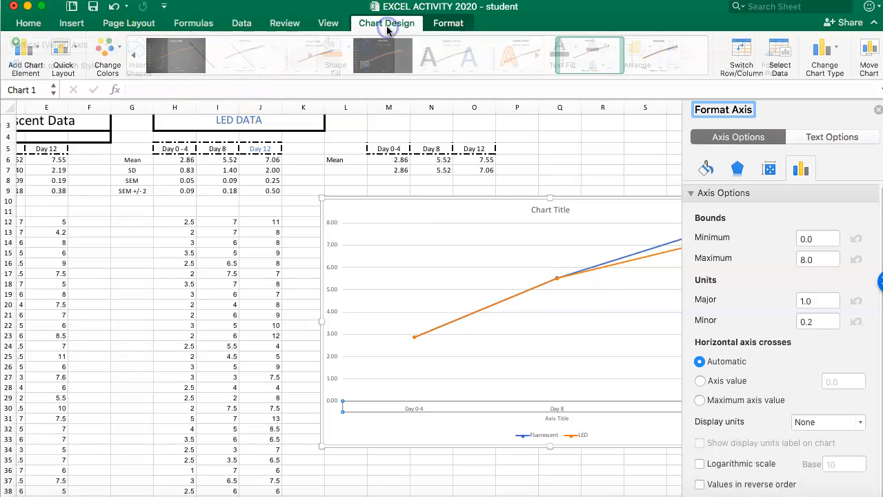
pyautogui.click(38, 49)
pyautogui.click(39, 73)
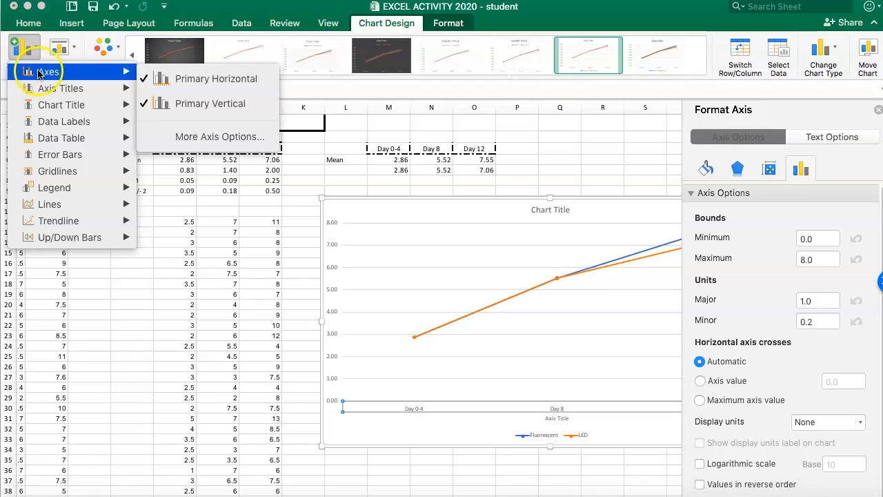
pyautogui.click(184, 137)
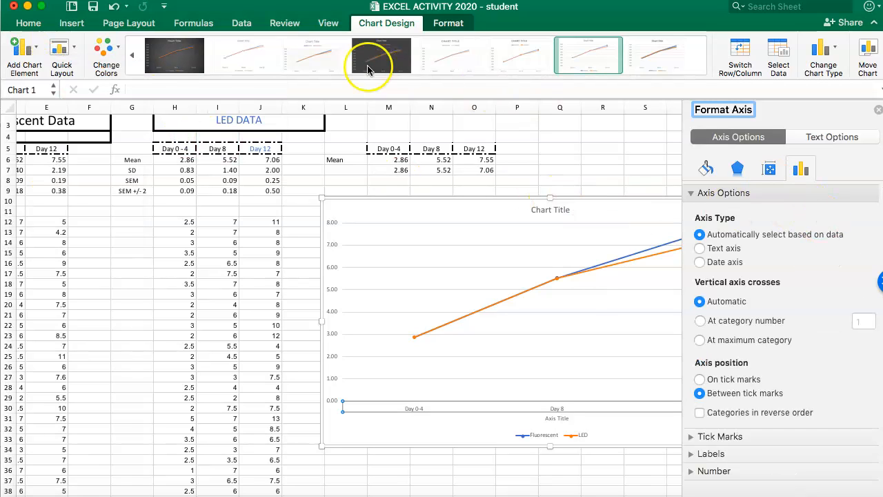
pyautogui.click(445, 25)
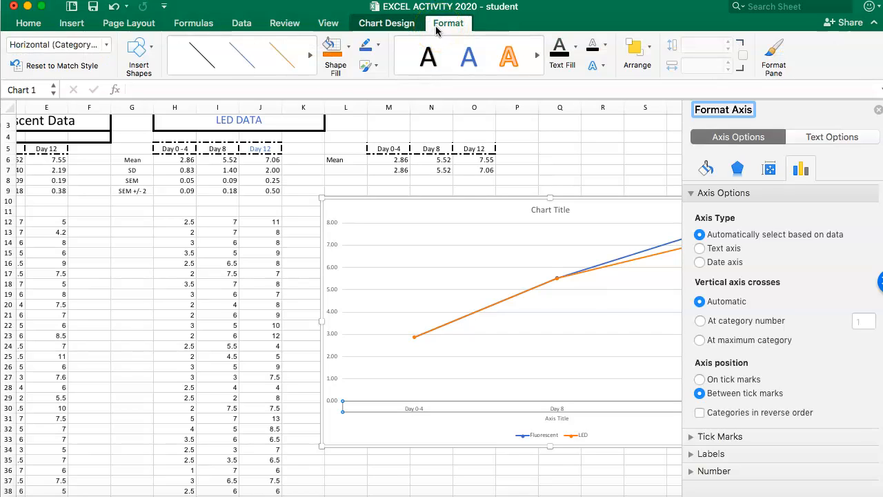
pyautogui.click(105, 44)
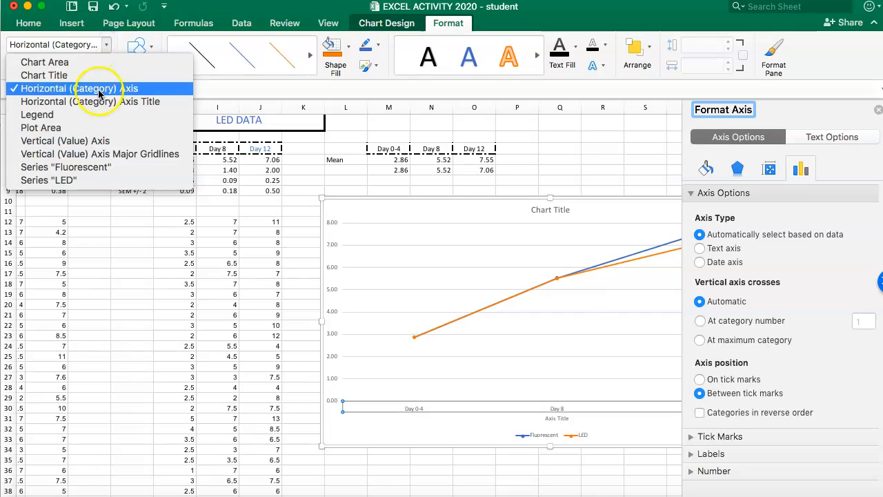
pyautogui.click(104, 143)
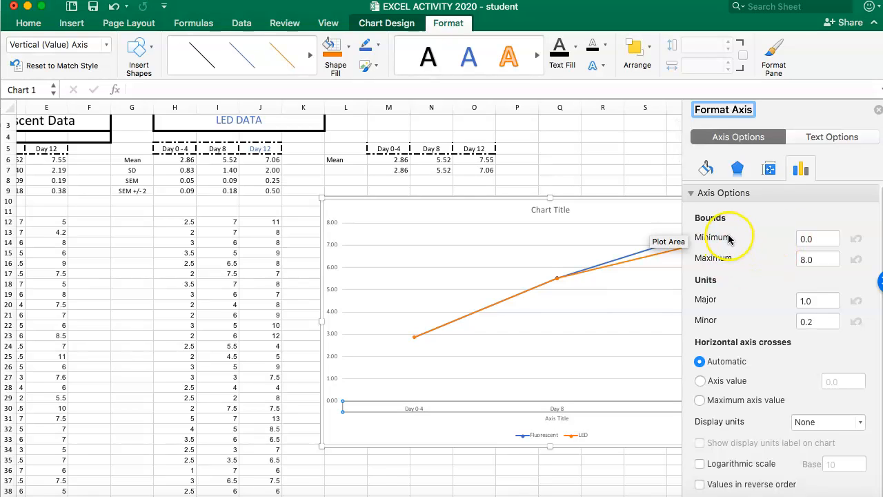
# Move the line chart about one column to the left on the sheet.
pyautogui.click(505, 211)
pyautogui.moveTo(505, 211); pyautogui.dragTo(458, 208)
pyautogui.moveTo(457, 208); pyautogui.dragTo(457, 206)
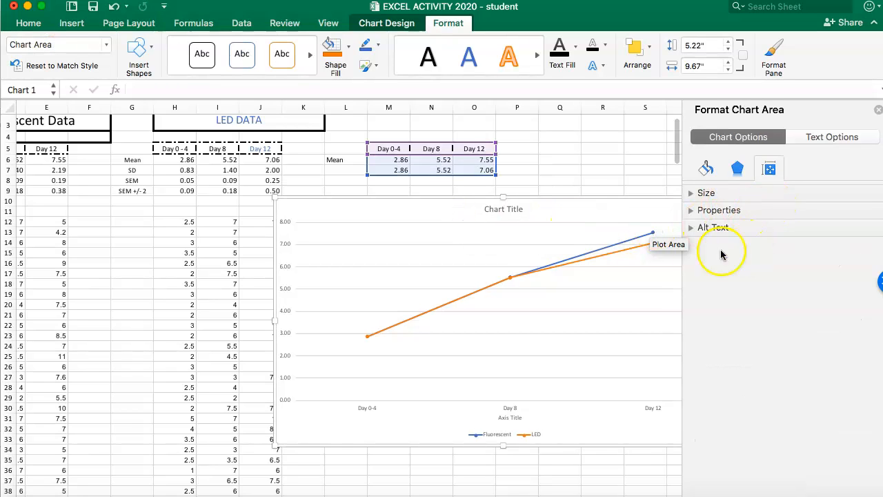
# Set the minimum bound of the chart's Vertical (Value) Axis to 2.7 and close the formatting pane.
pyautogui.click(386, 23)
pyautogui.click(20, 45)
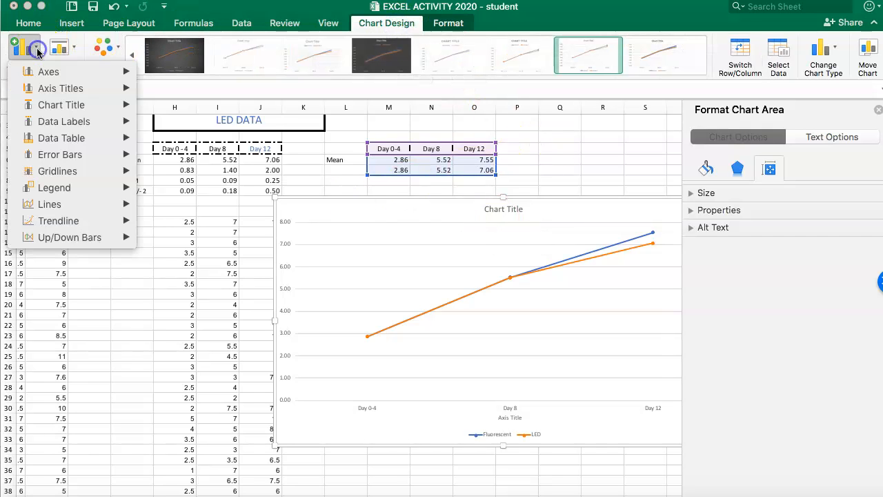
pyautogui.moveTo(123, 71)
pyautogui.click(173, 136)
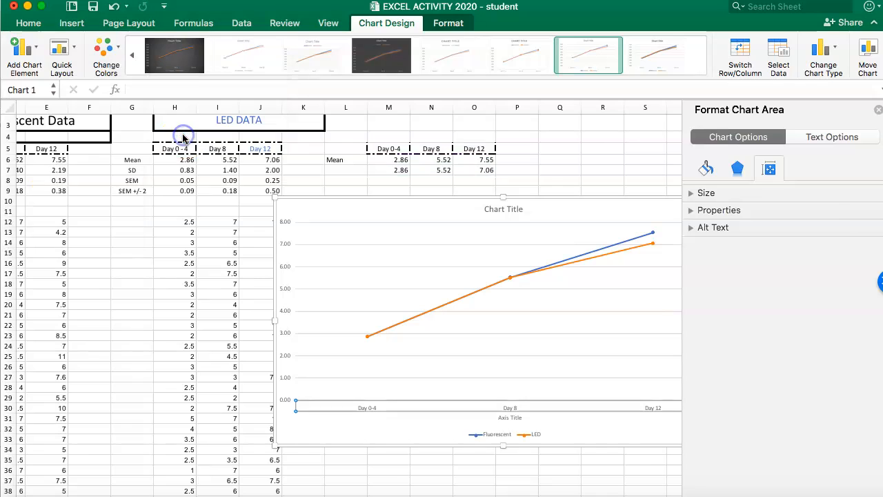
pyautogui.click(448, 23)
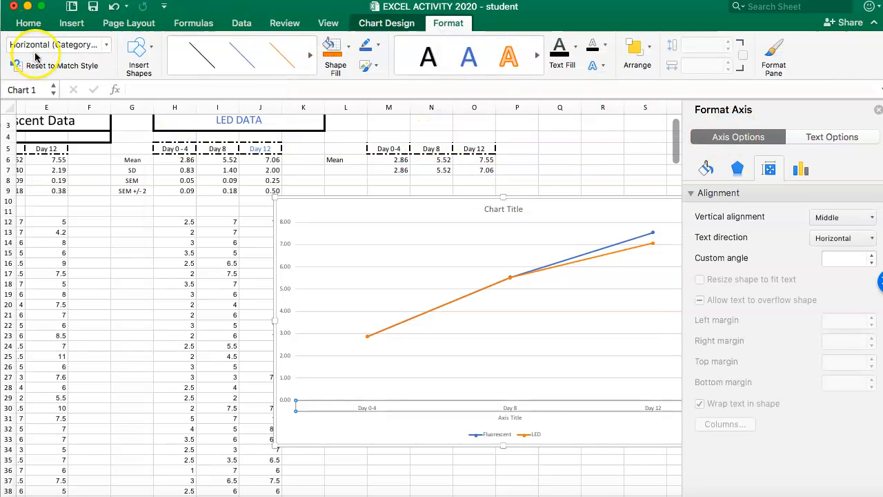
pyautogui.click(106, 44)
pyautogui.click(95, 140)
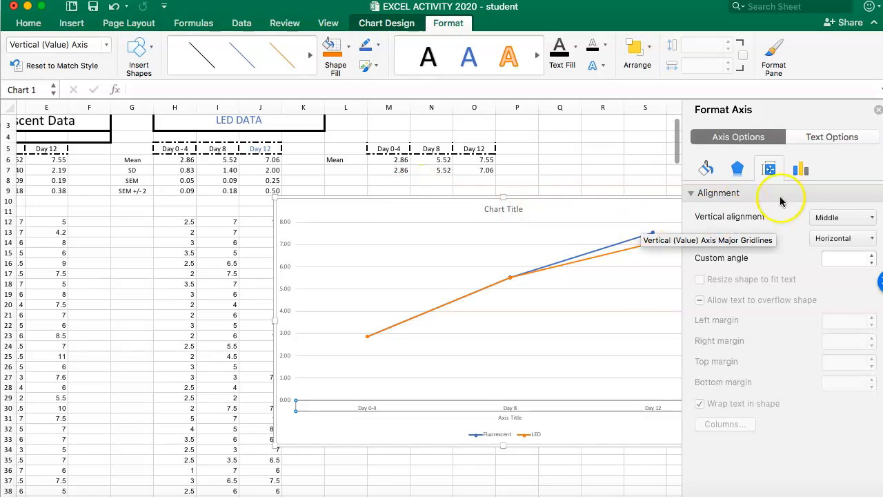
pyautogui.click(803, 170)
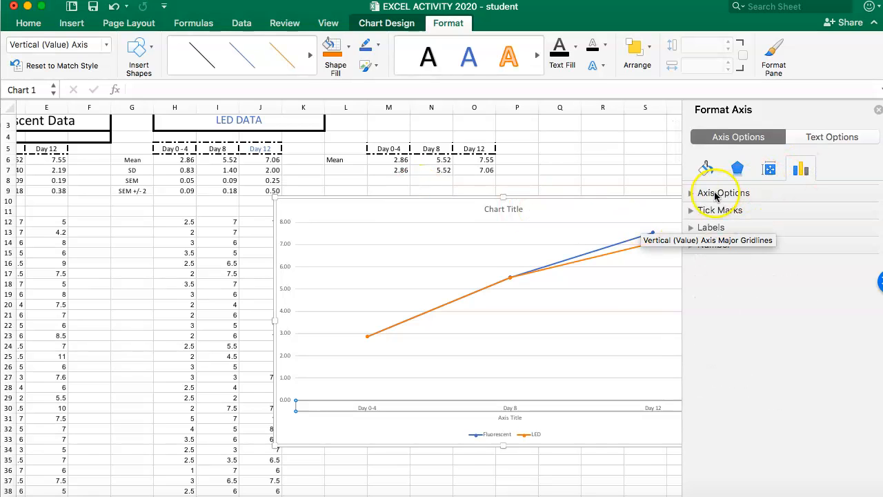
pyautogui.click(690, 193)
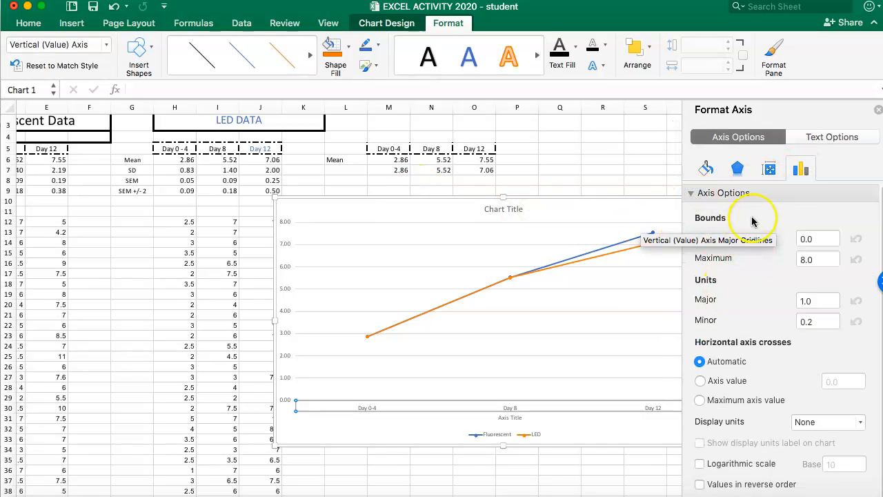
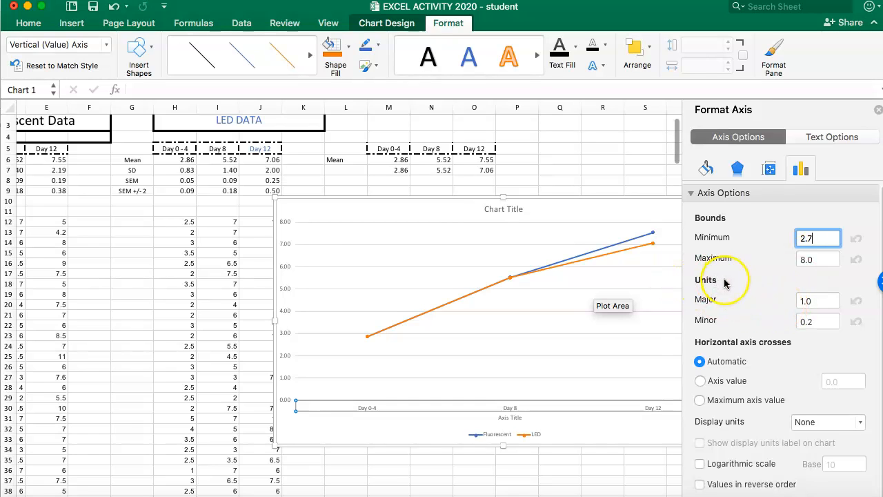
pyautogui.scroll(-1, 724, 282)
pyautogui.scroll(1, 724, 283)
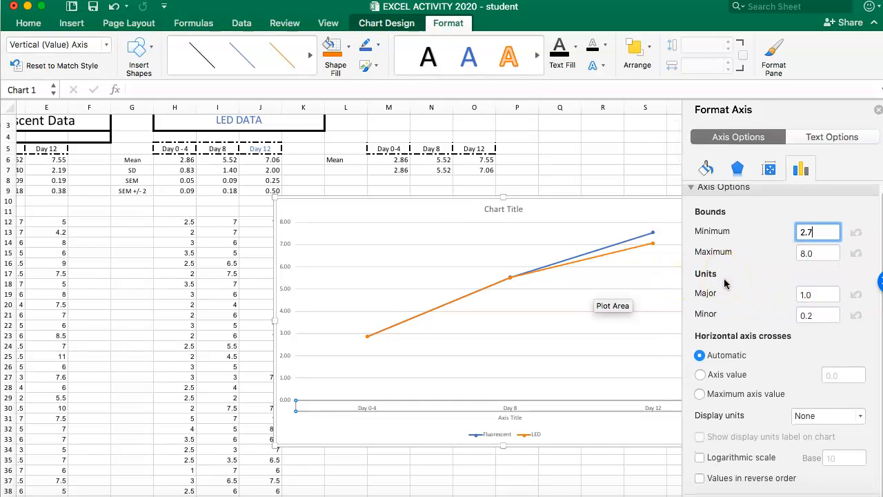
pyautogui.click(668, 294)
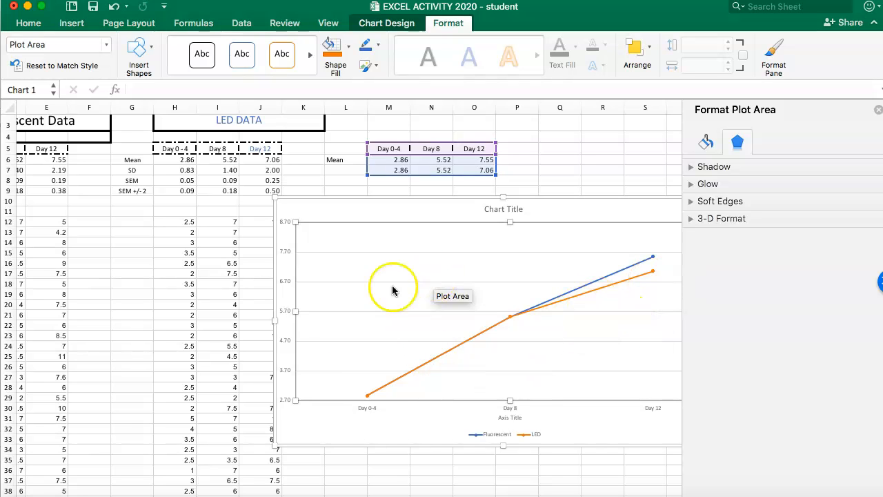
pyautogui.click(524, 180)
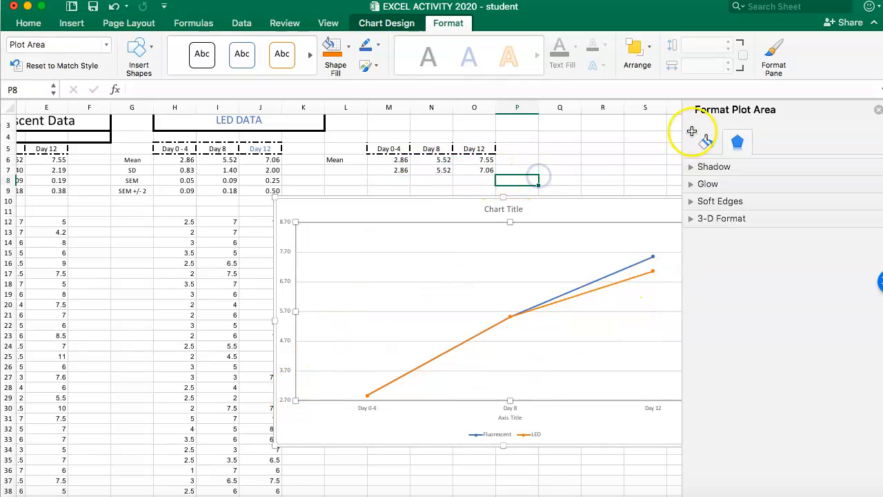
pyautogui.click(877, 111)
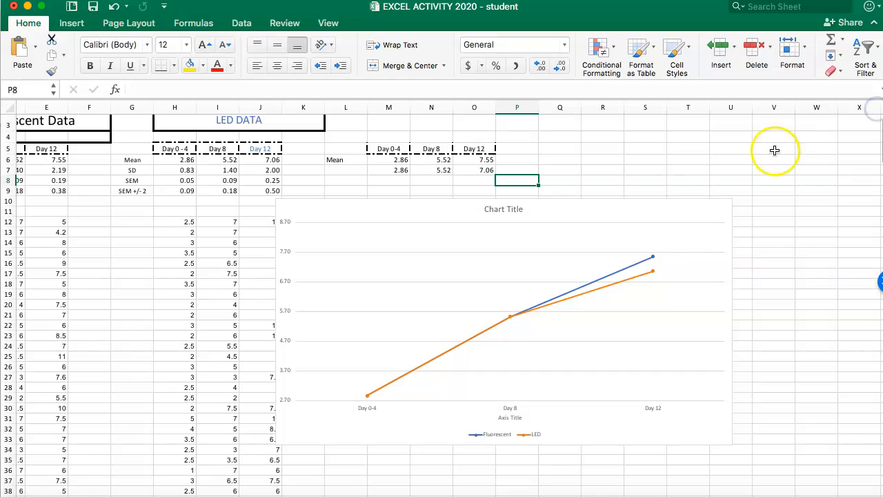
pyautogui.click(596, 222)
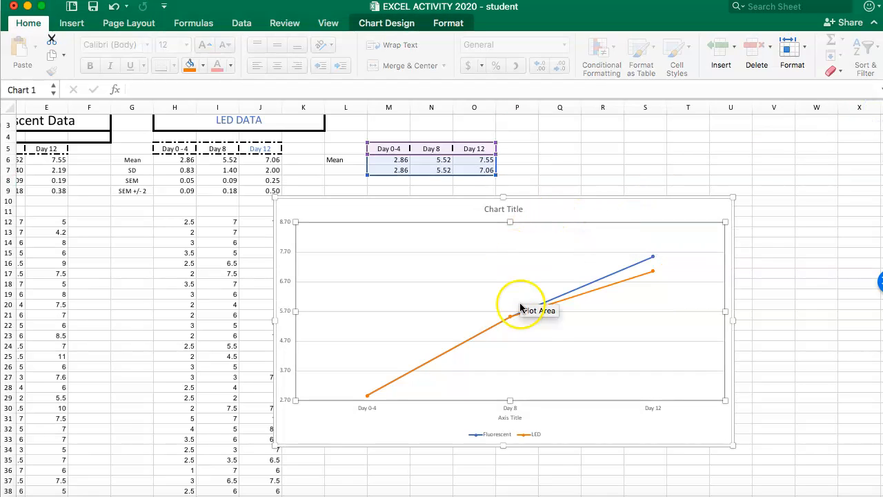
pyautogui.click(497, 211)
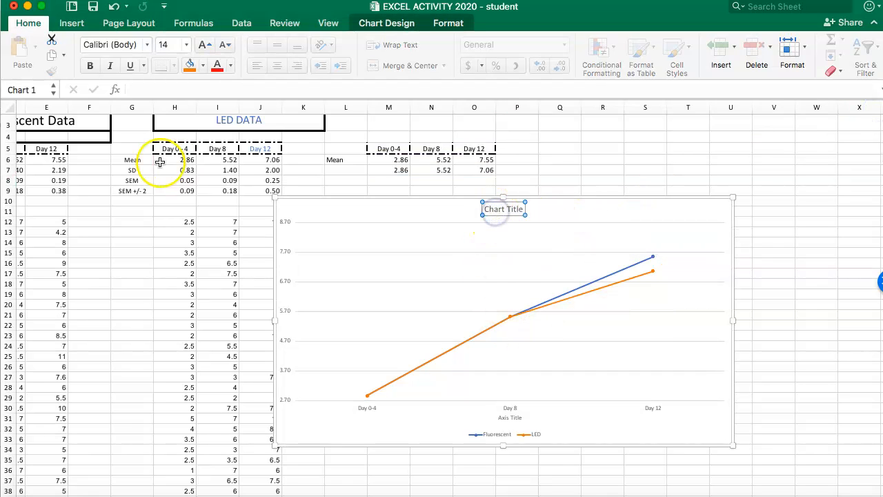
pyautogui.click(413, 23)
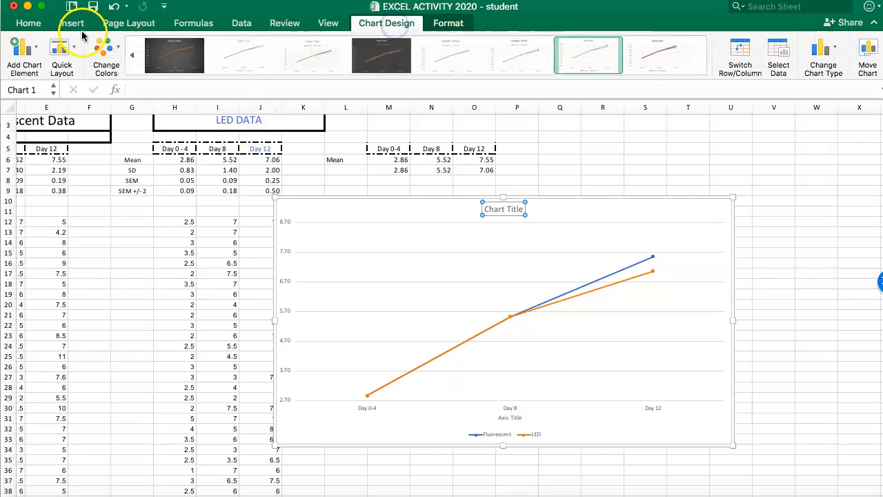
pyautogui.click(33, 51)
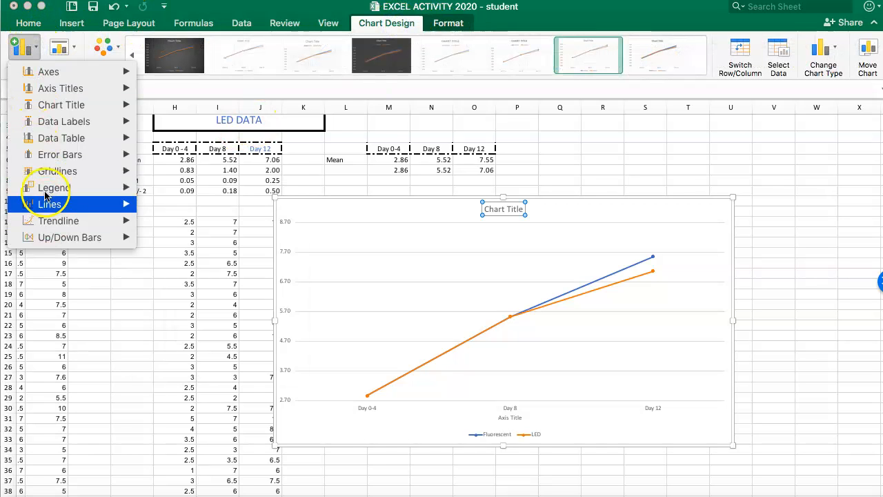
pyautogui.click(641, 143)
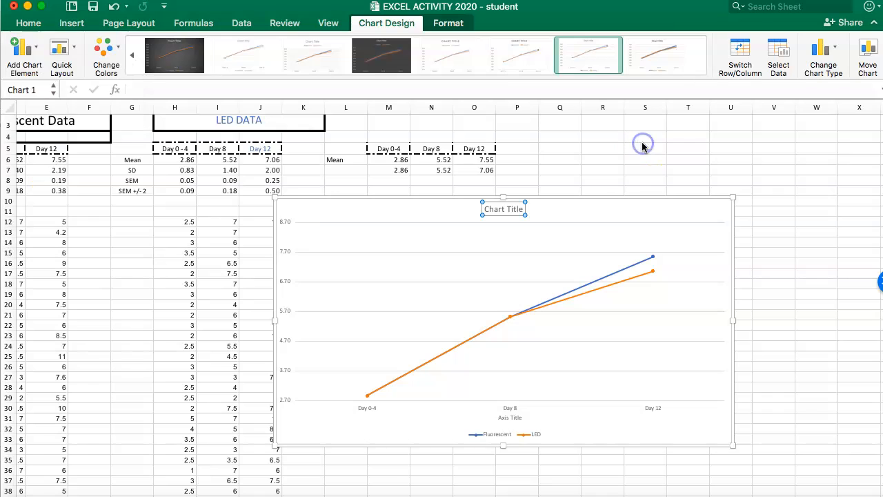
# Move the line chart slightly up and to the right, clear of the LED Day 12 column, and deselect it.
pyautogui.click(579, 200)
pyautogui.moveTo(579, 200); pyautogui.dragTo(600, 189)
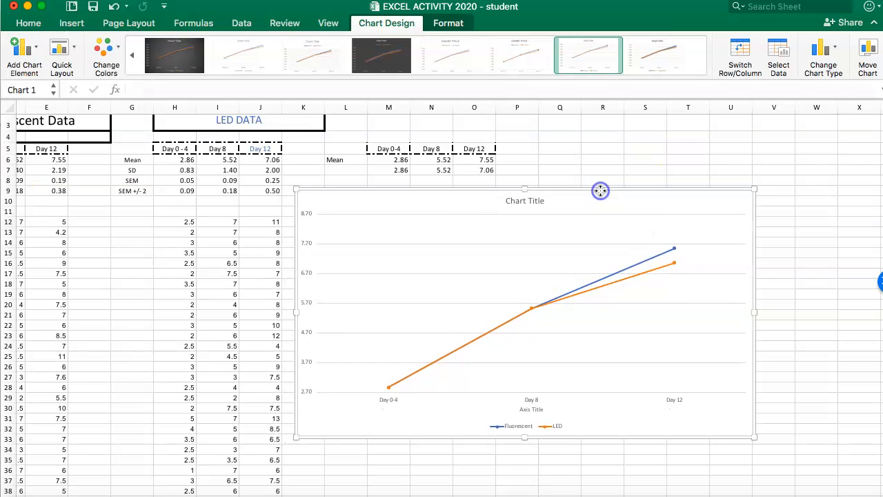
pyautogui.click(576, 219)
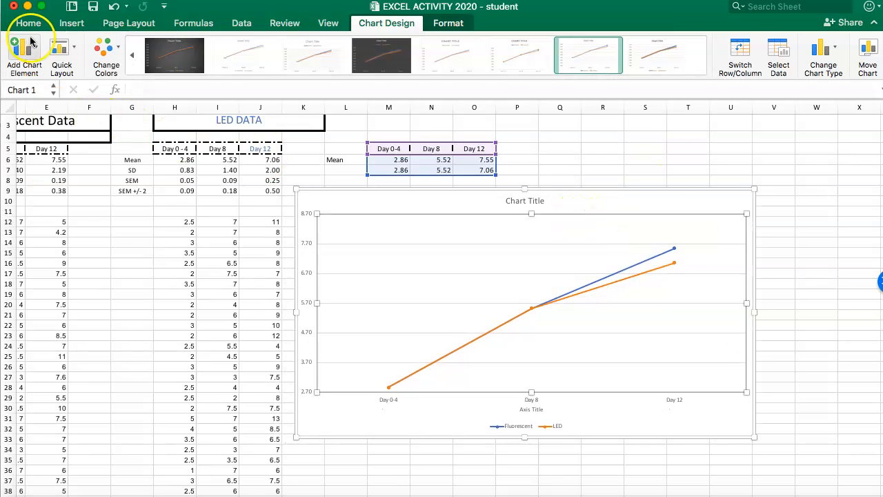
pyautogui.click(120, 248)
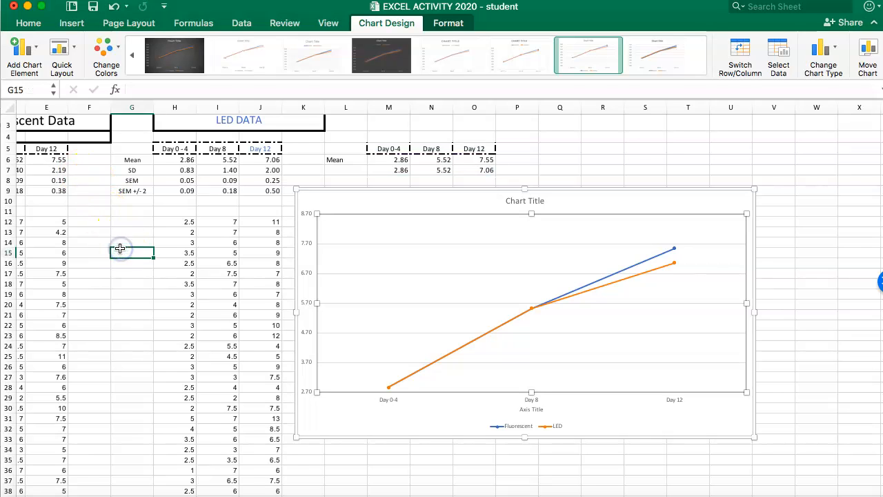
# Add error bars to the chart's Fluorescent series through the detailed error bar options.
pyautogui.hscroll(-5, 120, 249)
pyautogui.scroll(2, 120, 248)
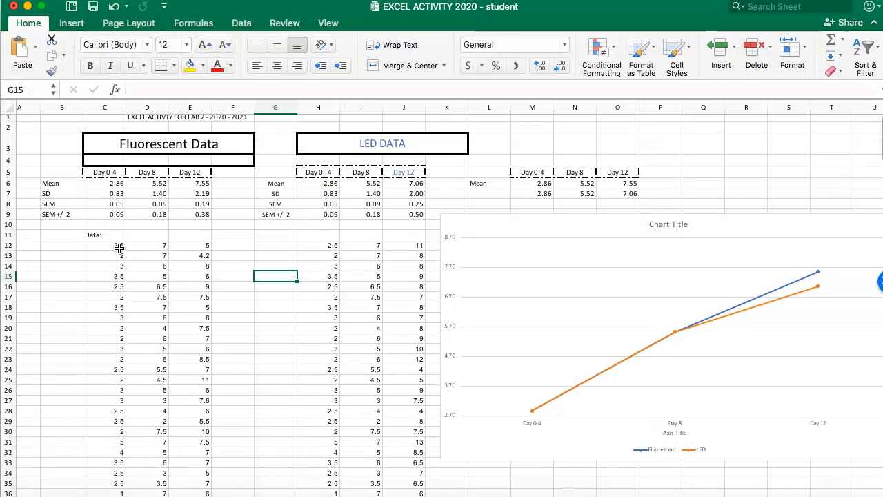
pyautogui.hscroll(1, 119, 203)
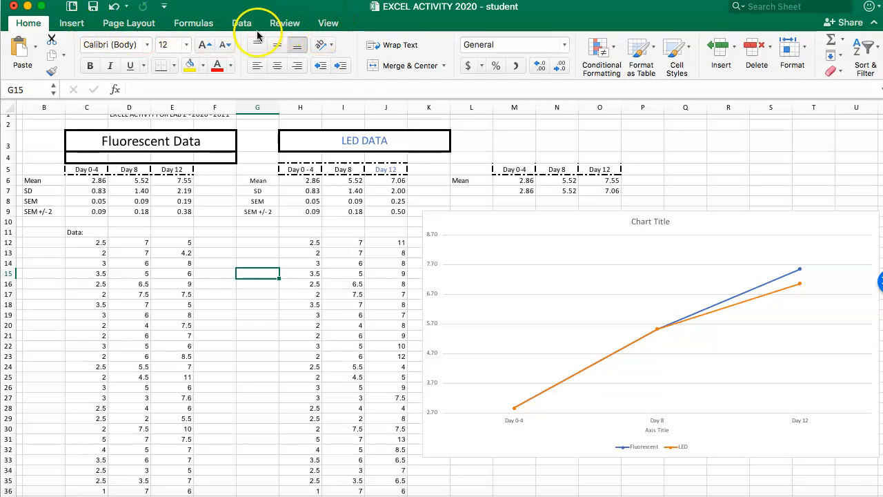
pyautogui.click(516, 252)
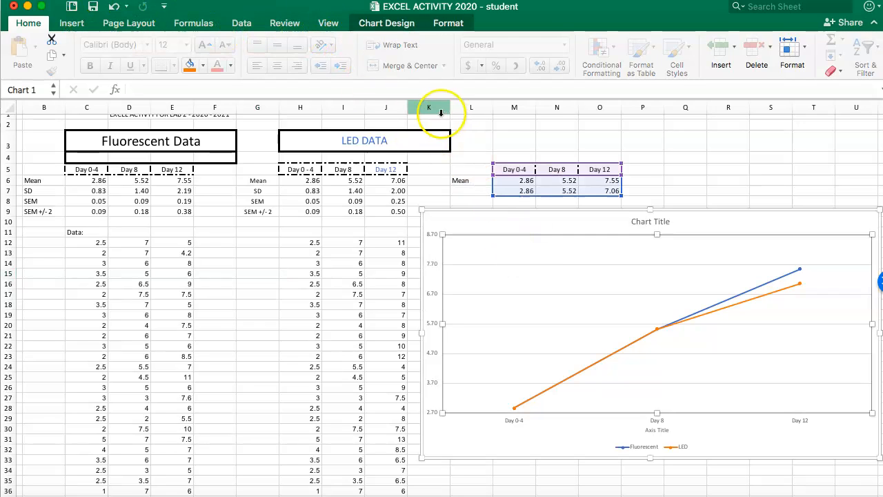
pyautogui.click(390, 25)
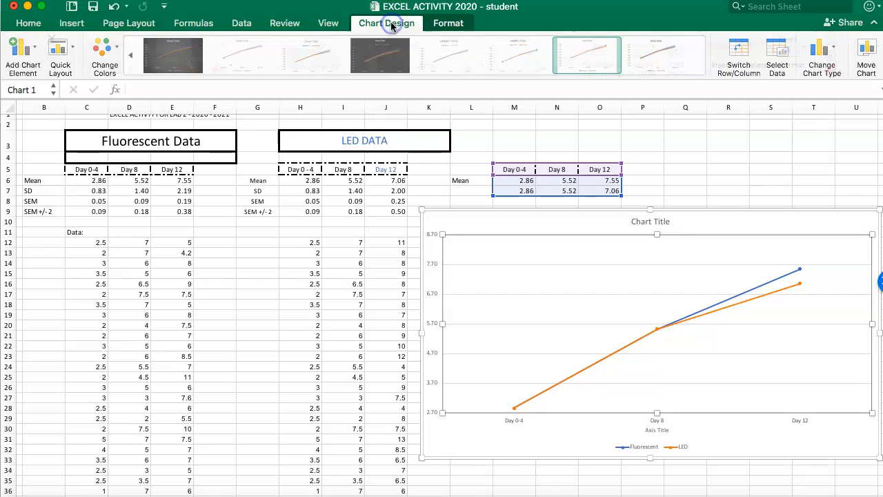
pyautogui.click(33, 52)
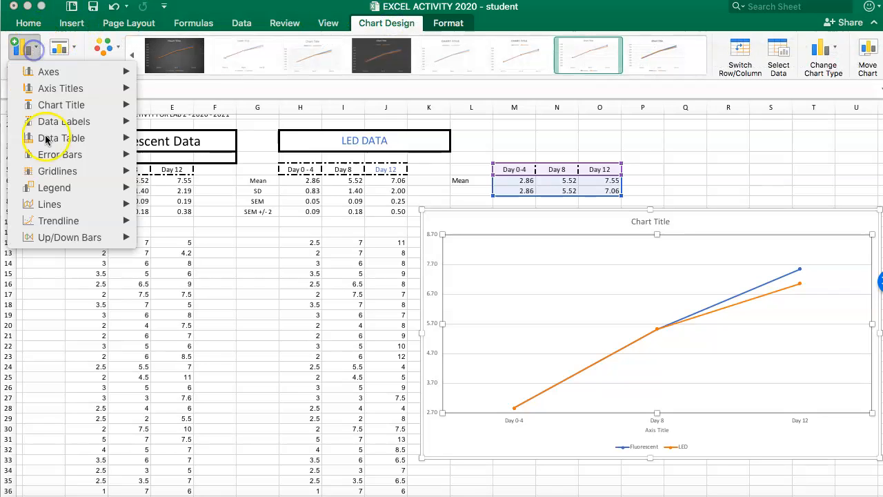
pyautogui.moveTo(63, 160)
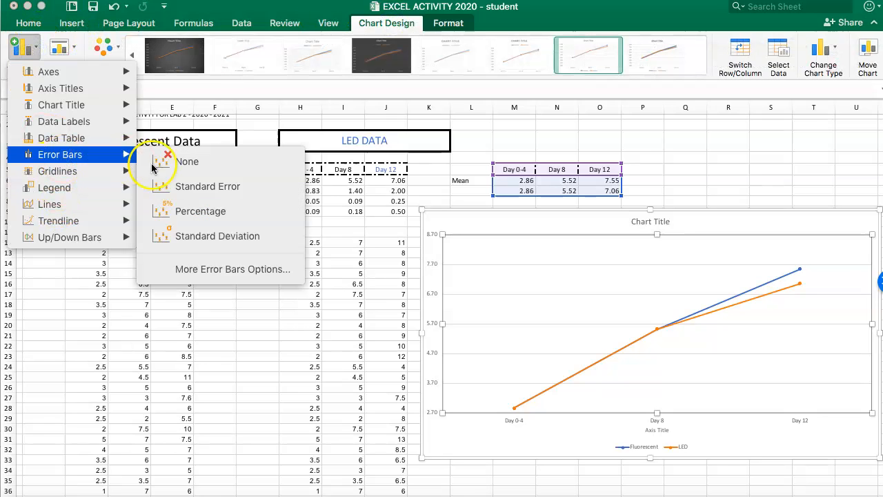
pyautogui.click(202, 269)
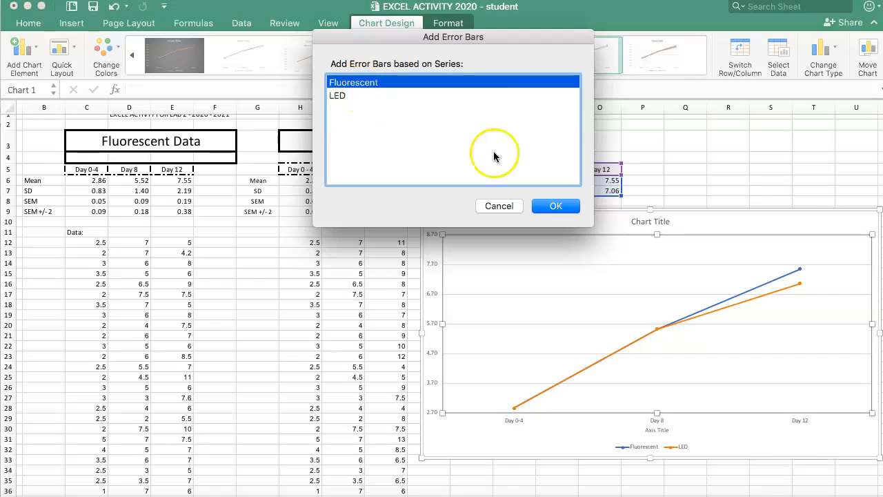
pyautogui.click(556, 206)
# Give the Fluorescent error bars custom positive and negative values from the SEM +/- 2 cells C9:E9 and close the formatting pane.
pyautogui.click(727, 228)
pyautogui.click(701, 417)
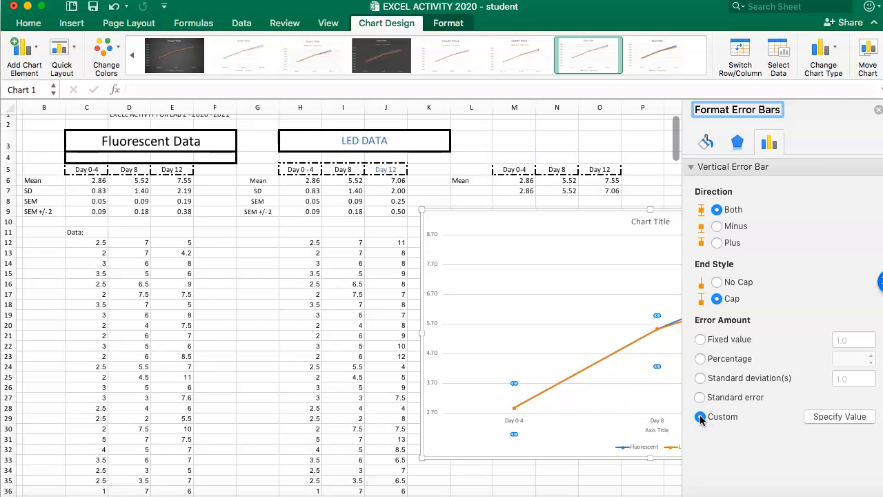
pyautogui.click(839, 416)
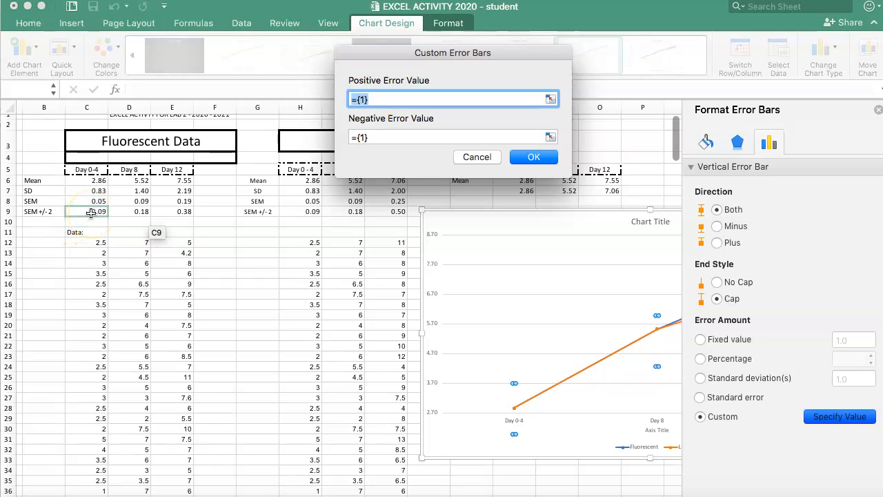
pyautogui.moveTo(91, 214); pyautogui.dragTo(172, 213)
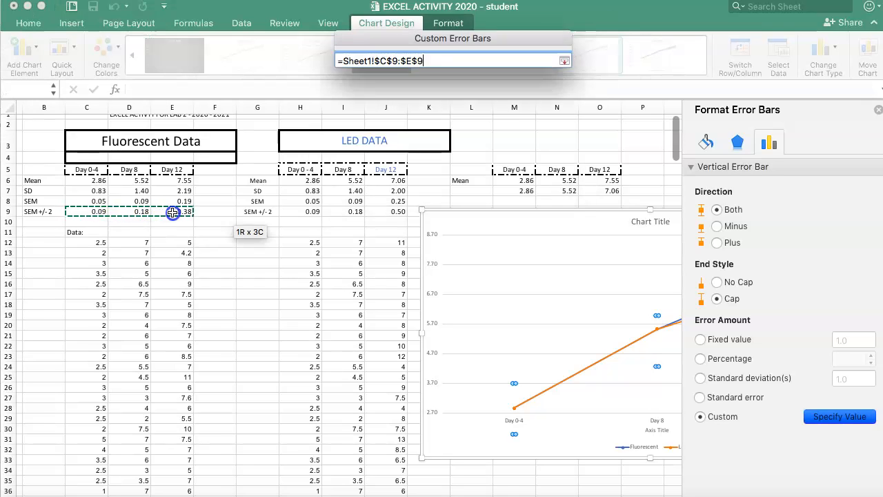
pyautogui.click(364, 169)
pyautogui.click(381, 136)
pyautogui.moveTo(100, 215); pyautogui.dragTo(173, 212)
pyautogui.click(523, 158)
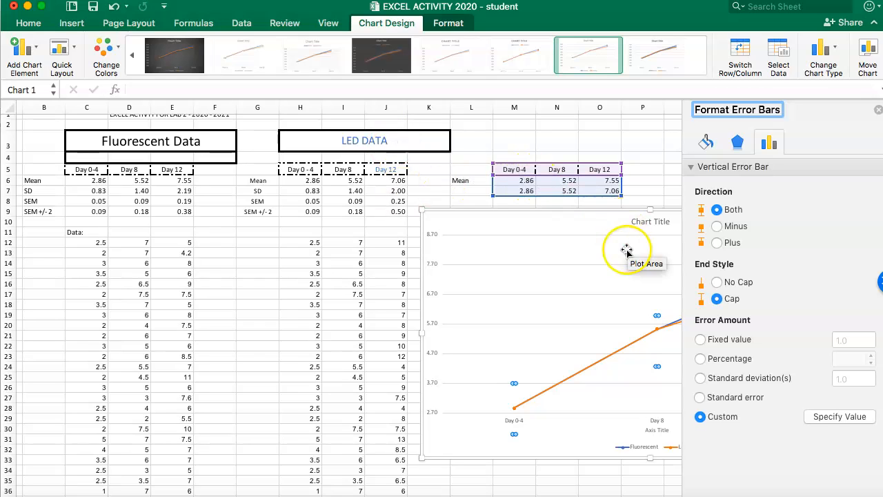
pyautogui.click(876, 111)
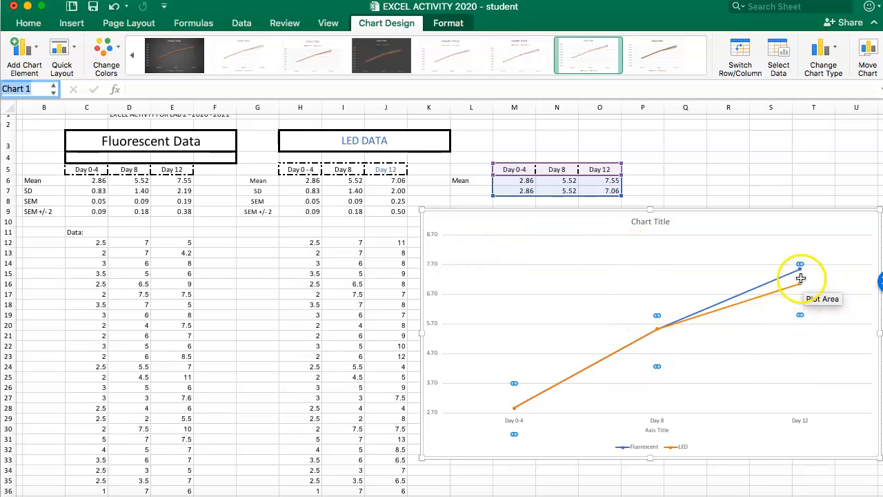
pyautogui.click(32, 50)
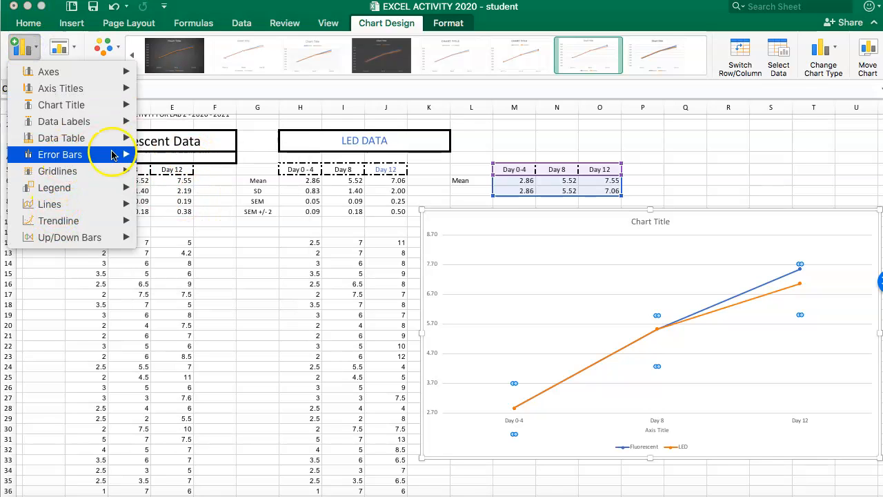
pyautogui.moveTo(137, 155)
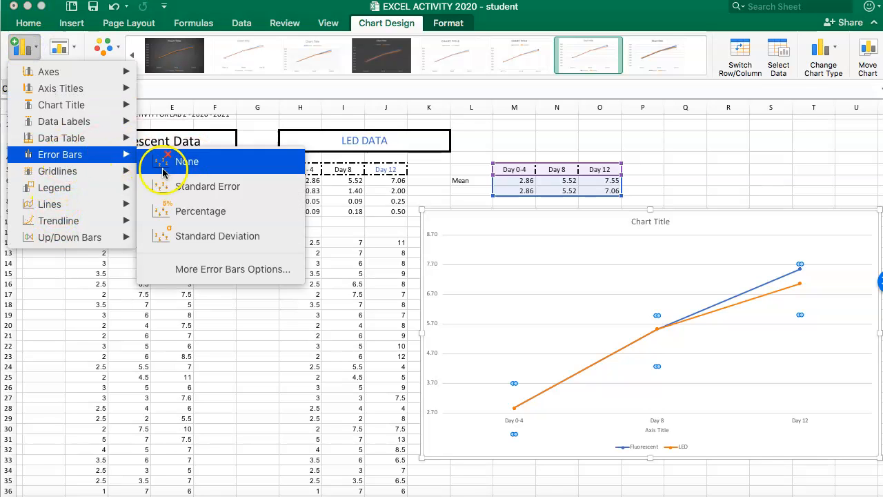
pyautogui.click(188, 268)
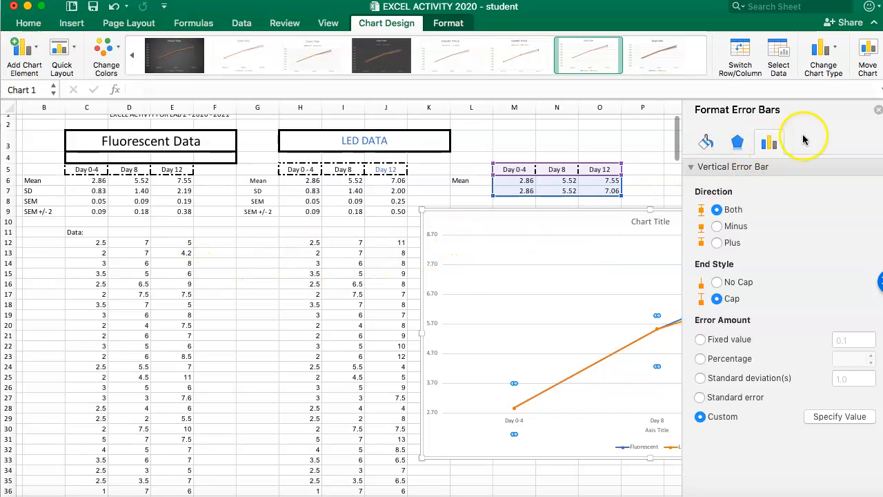
pyautogui.click(878, 111)
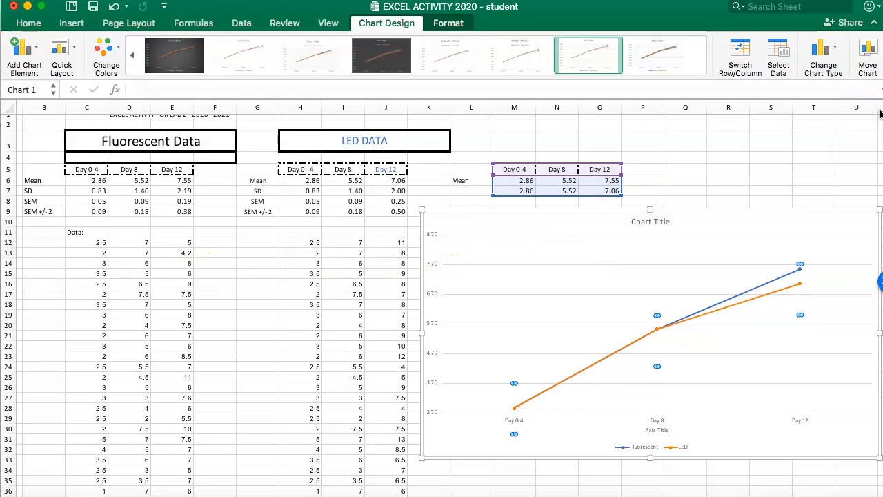
# Reselect the whole line chart and add error bars to its LED series through the detailed error bar options.
pyautogui.click(470, 147)
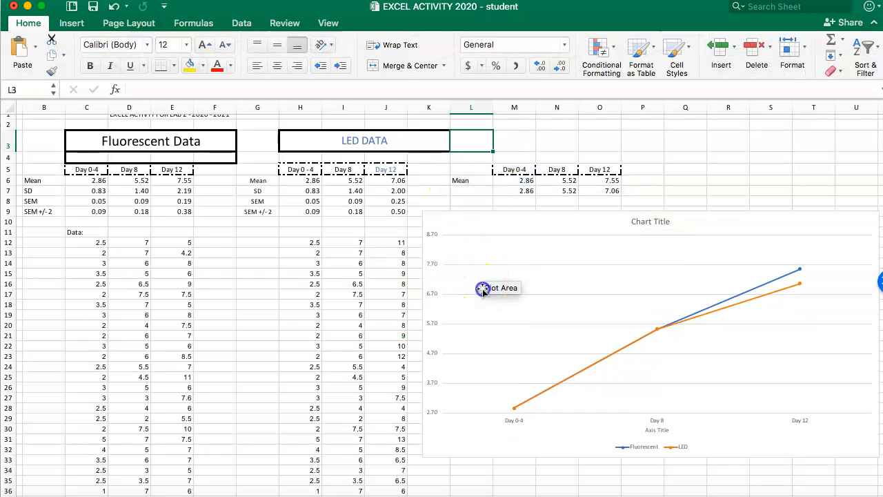
pyautogui.click(526, 293)
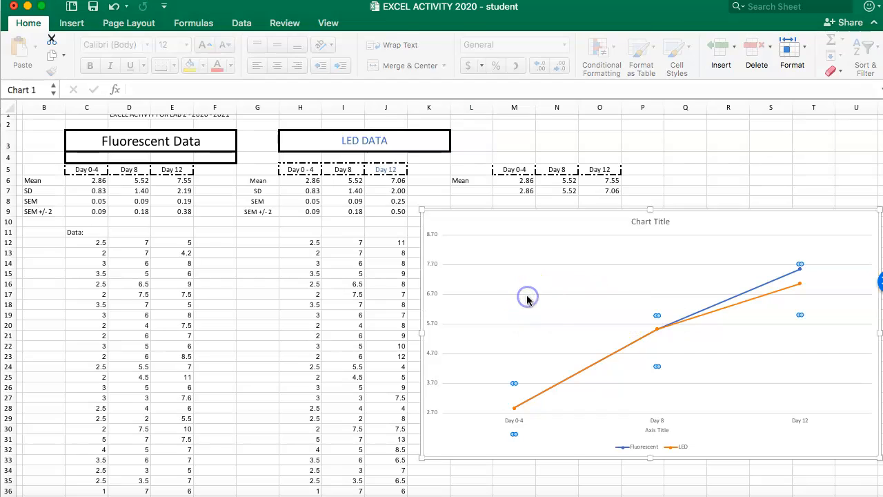
pyautogui.click(688, 218)
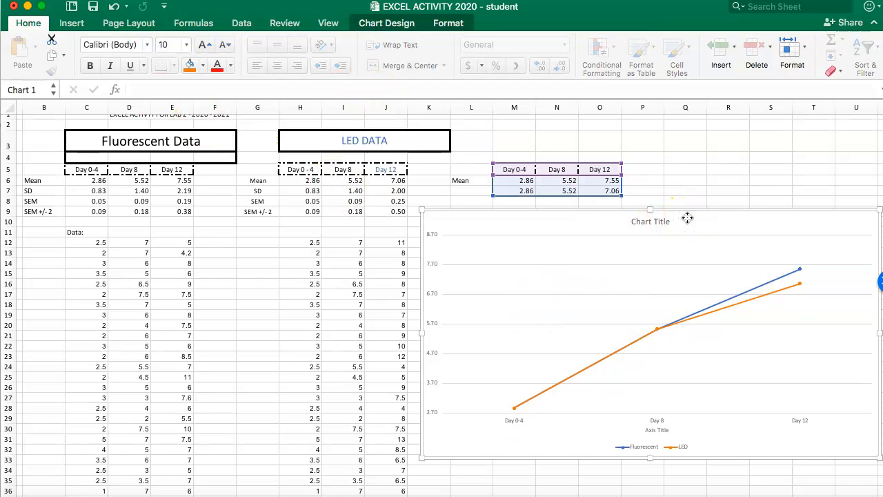
pyautogui.click(420, 24)
pyautogui.click(34, 54)
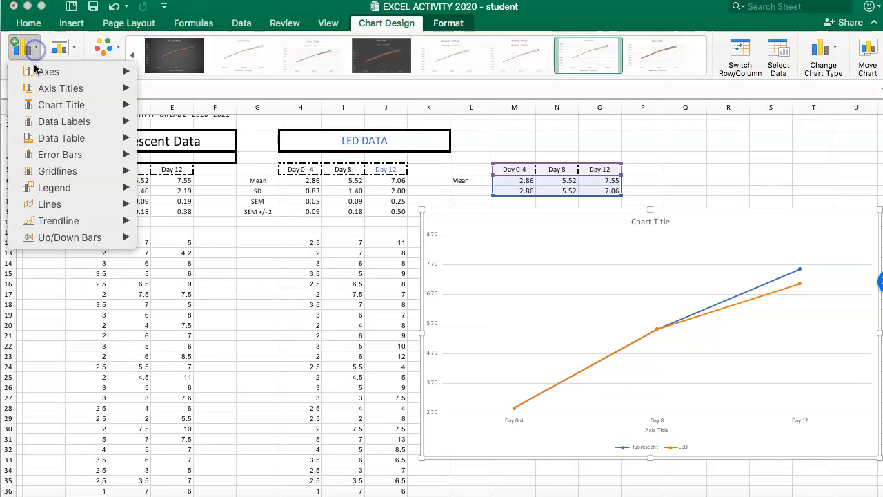
pyautogui.moveTo(93, 160)
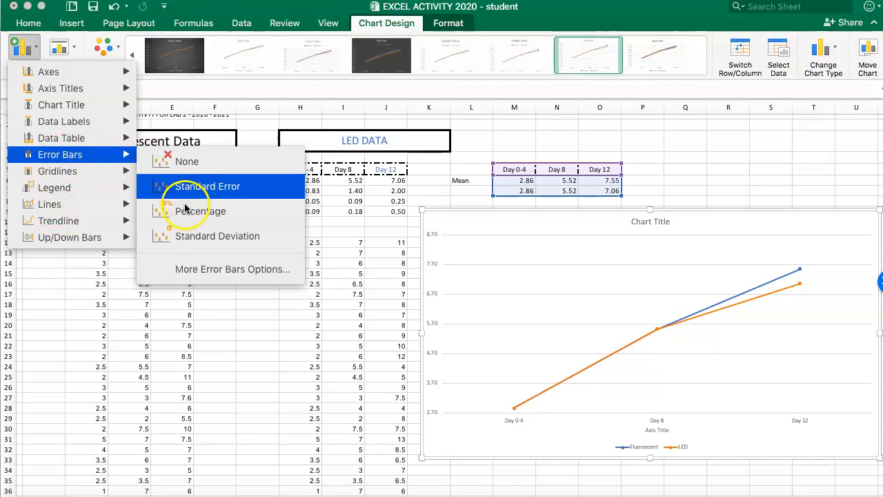
pyautogui.click(193, 269)
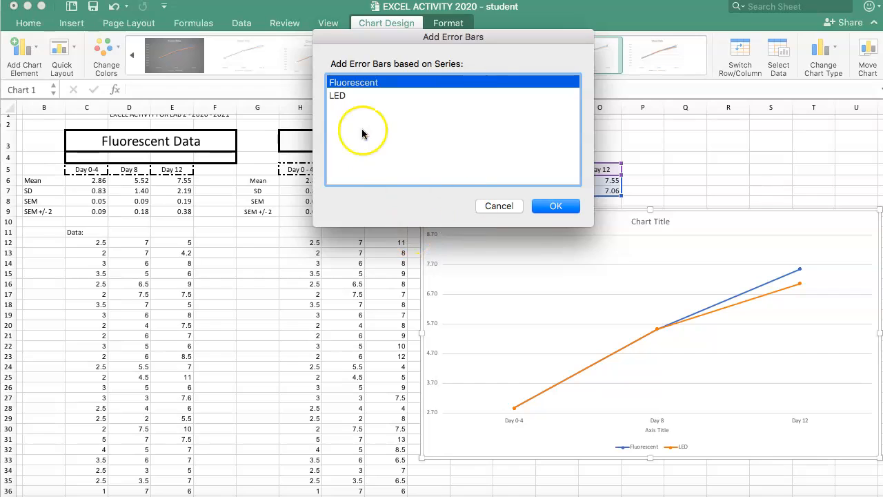
pyautogui.click(339, 97)
pyautogui.click(557, 205)
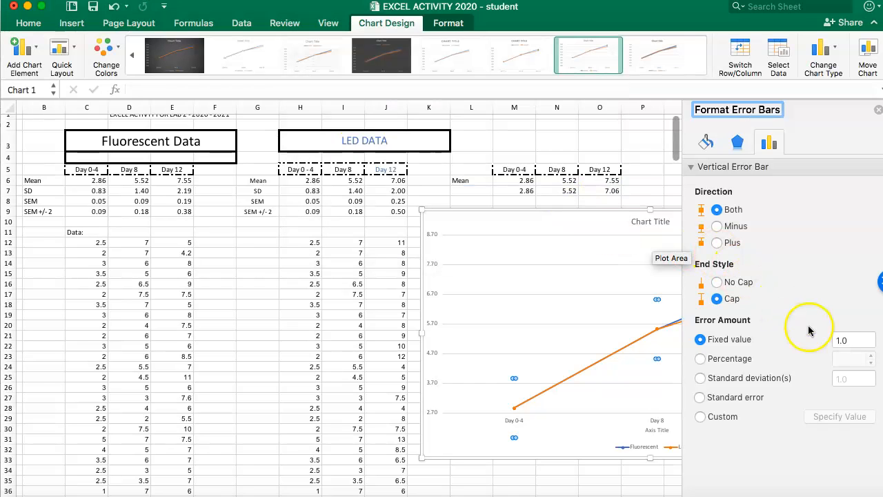
# Give the LED error bars custom positive and negative values from the SEM +/- 2 cells H9:J9 and close the formatting pane.
pyautogui.click(701, 417)
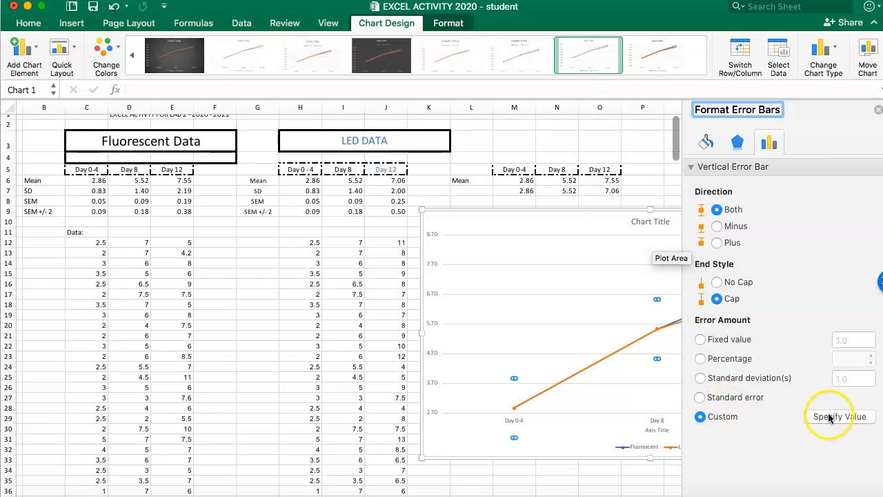
pyautogui.click(828, 416)
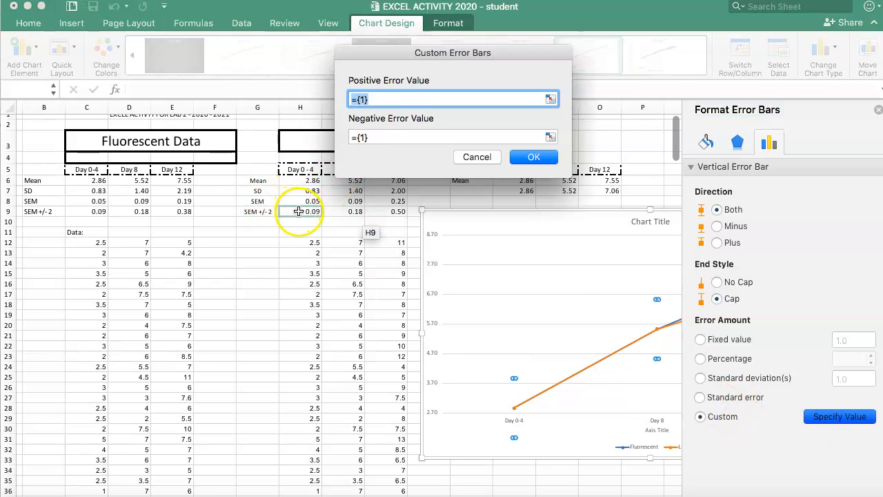
pyautogui.moveTo(299, 211); pyautogui.dragTo(386, 209)
pyautogui.click(404, 137)
pyautogui.moveTo(283, 211); pyautogui.dragTo(386, 211)
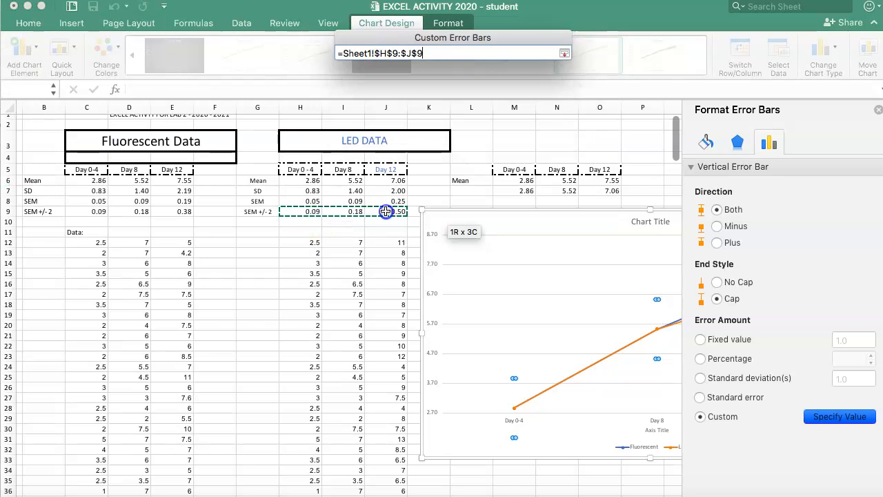
pyautogui.click(519, 157)
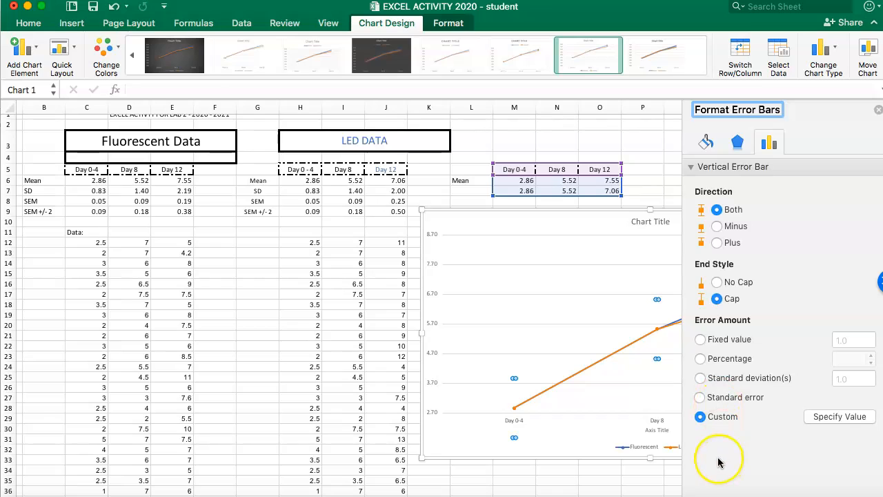
pyautogui.click(879, 109)
# Move the line chart slightly up and to the left on the sheet and deselect it.
pyautogui.moveTo(714, 205); pyautogui.dragTo(703, 200)
pyautogui.click(770, 275)
pyautogui.click(779, 277)
pyautogui.click(754, 293)
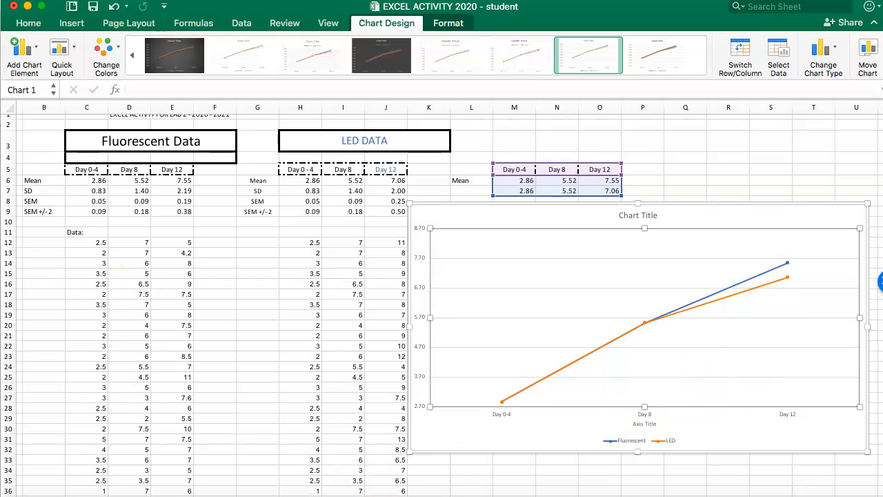
pyautogui.click(683, 158)
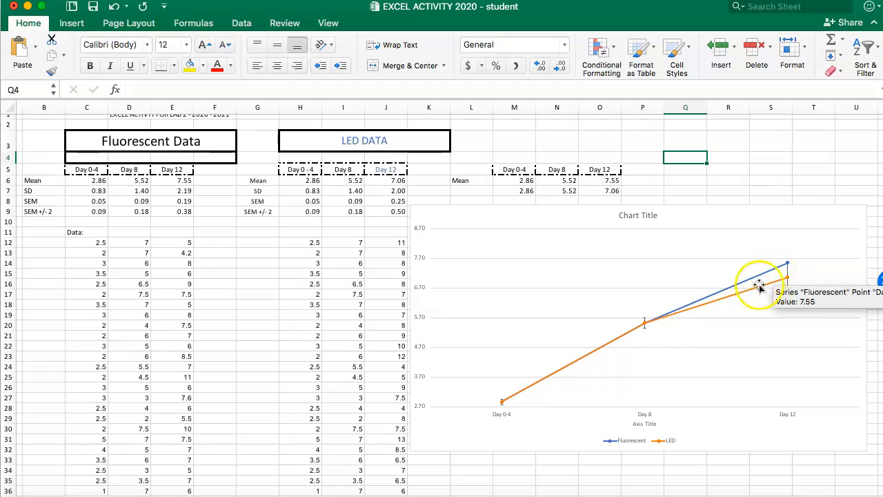
# Reopen the detailed error bar options for the LED series and check its custom positive and negative error ranges.
pyautogui.click(720, 262)
pyautogui.click(718, 218)
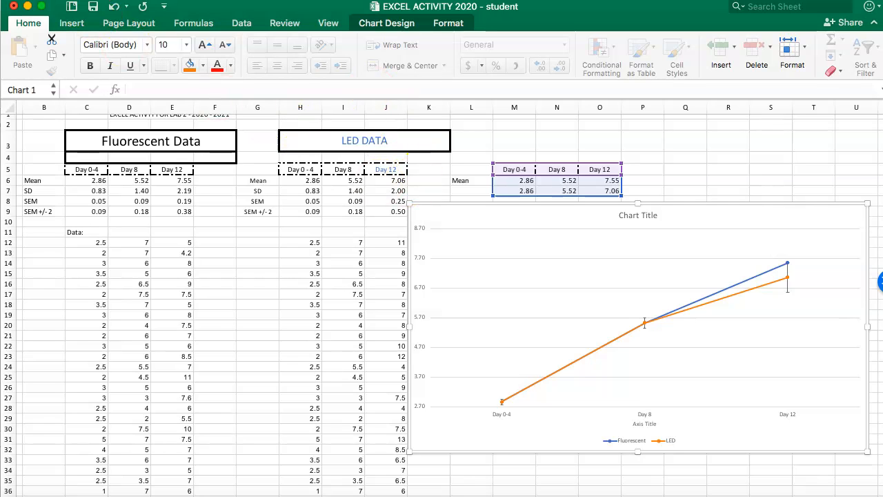
pyautogui.click(386, 23)
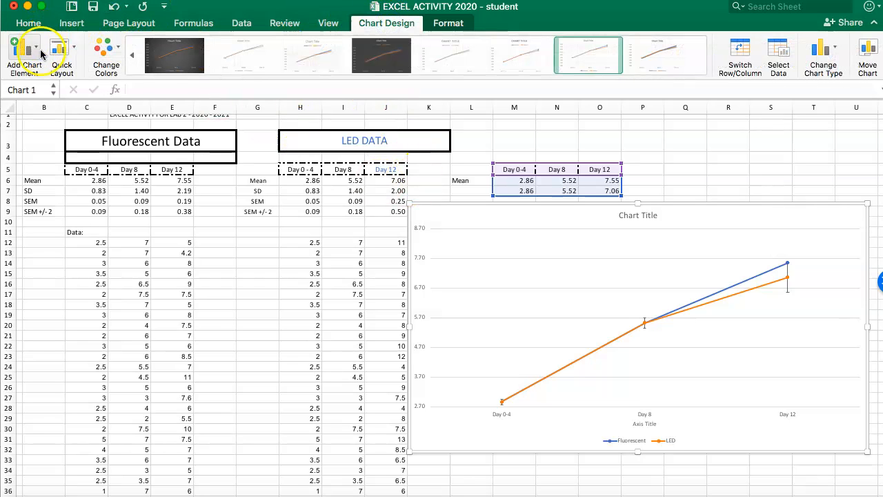
pyautogui.click(19, 47)
pyautogui.moveTo(69, 156)
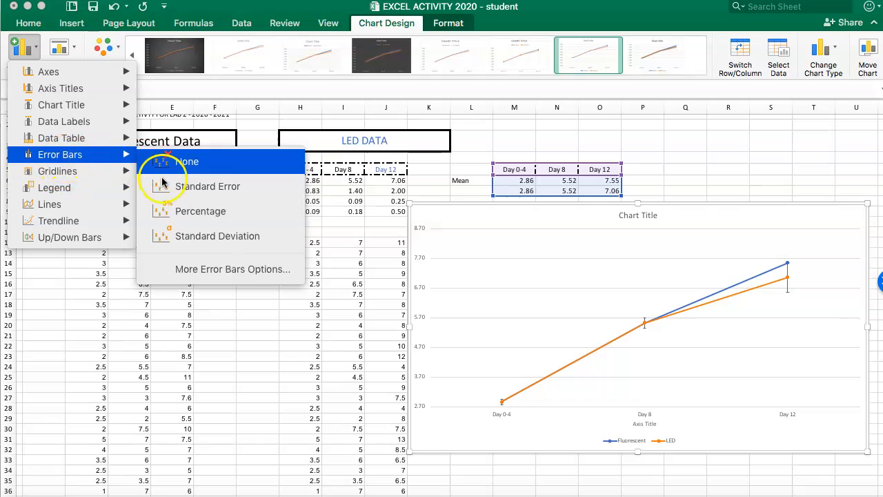
pyautogui.click(186, 268)
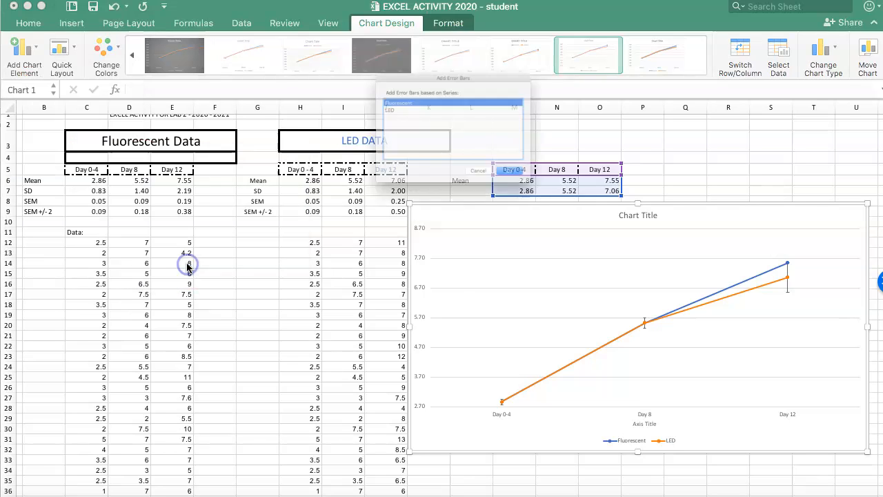
pyautogui.click(343, 96)
pyautogui.click(559, 203)
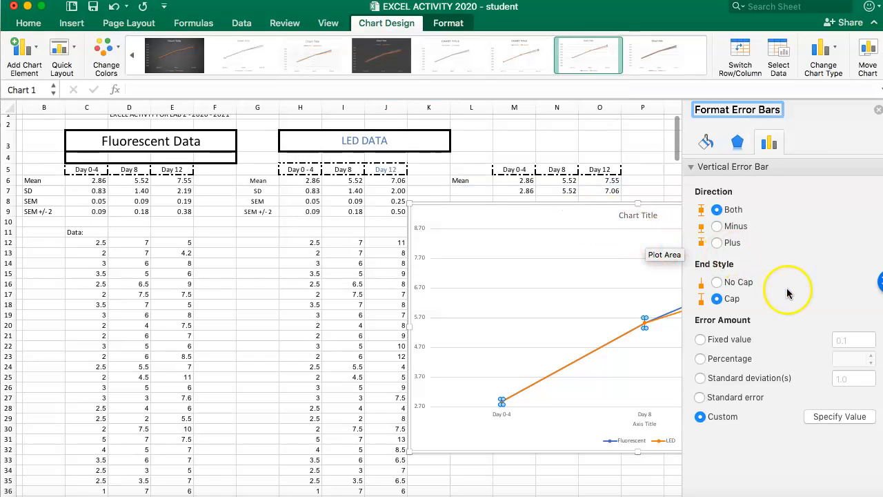
pyautogui.click(838, 416)
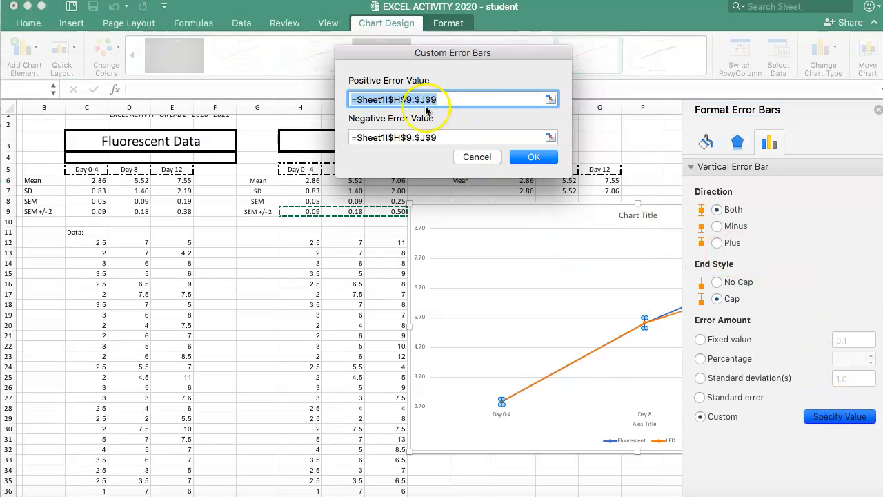
pyautogui.click(534, 157)
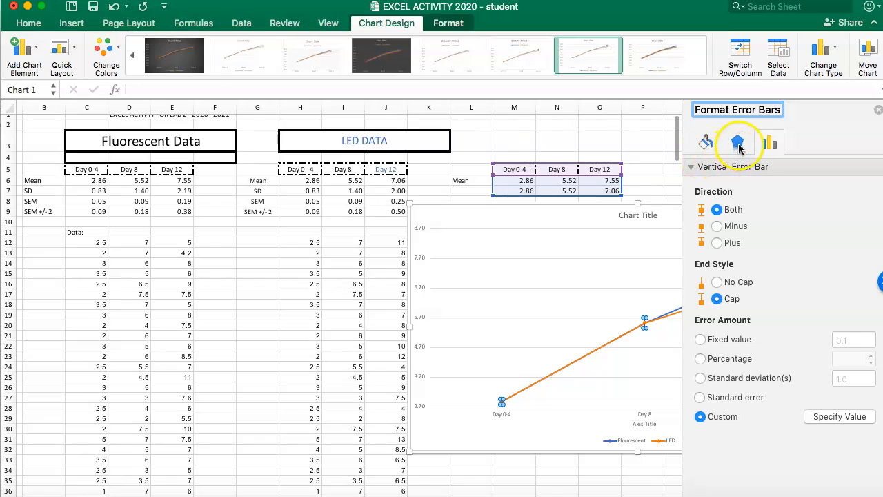
# Move the LED error bars' line formatting pane off the chart and switch the line transparency between 0% and 100%, ending at 100%.
pyautogui.click(708, 143)
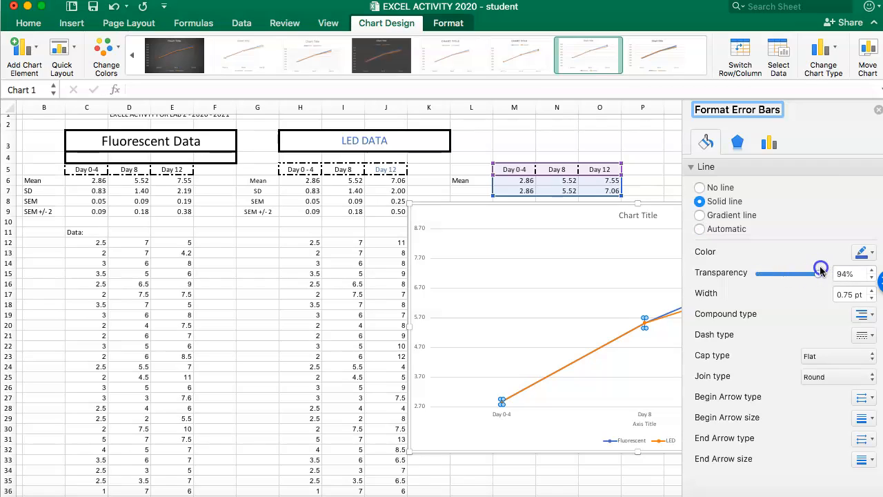
pyautogui.moveTo(765, 108); pyautogui.dragTo(330, 113)
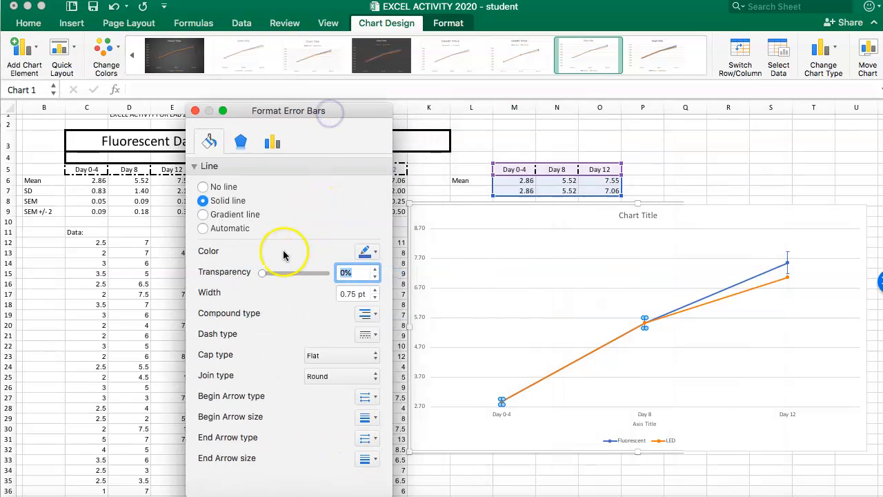
pyautogui.moveTo(262, 273)
pyautogui.mouseDown()
pyautogui.moveTo(314, 276)
pyautogui.moveTo(255, 276)
pyautogui.mouseUp()
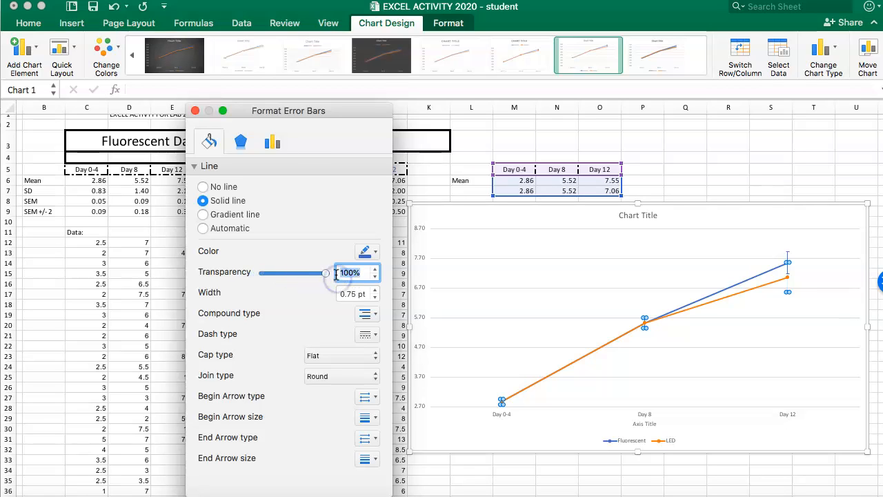
pyautogui.moveTo(314, 277); pyautogui.dragTo(238, 276)
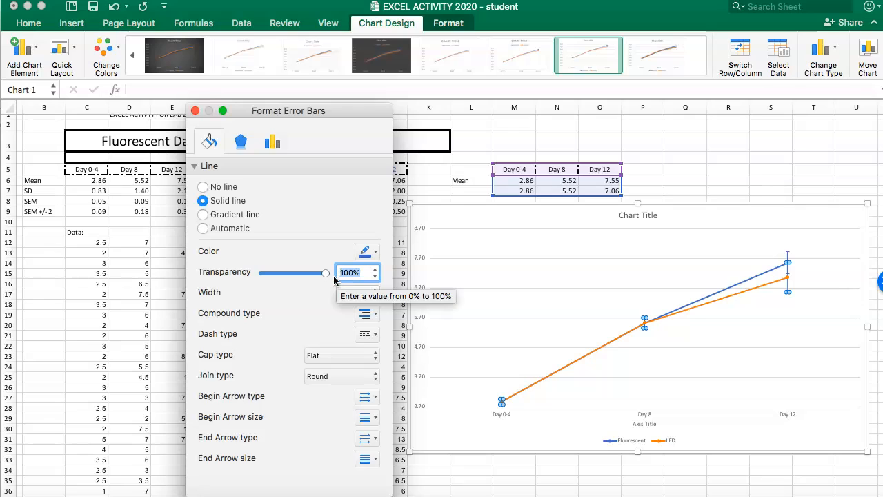
pyautogui.moveTo(325, 274); pyautogui.dragTo(343, 278)
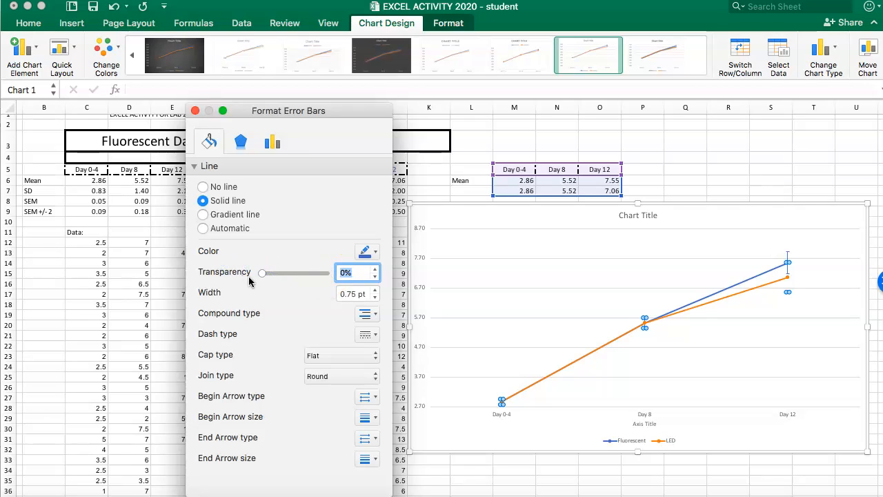
pyautogui.moveTo(262, 273); pyautogui.dragTo(359, 280)
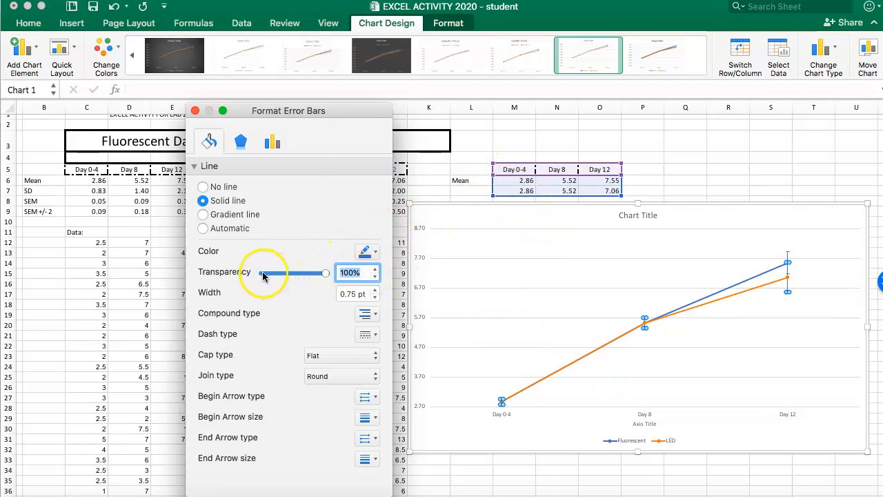
# Set the LED error bars' line width to 2.5 pt, close the formatting pane and deselect the error bars.
pyautogui.click(442, 186)
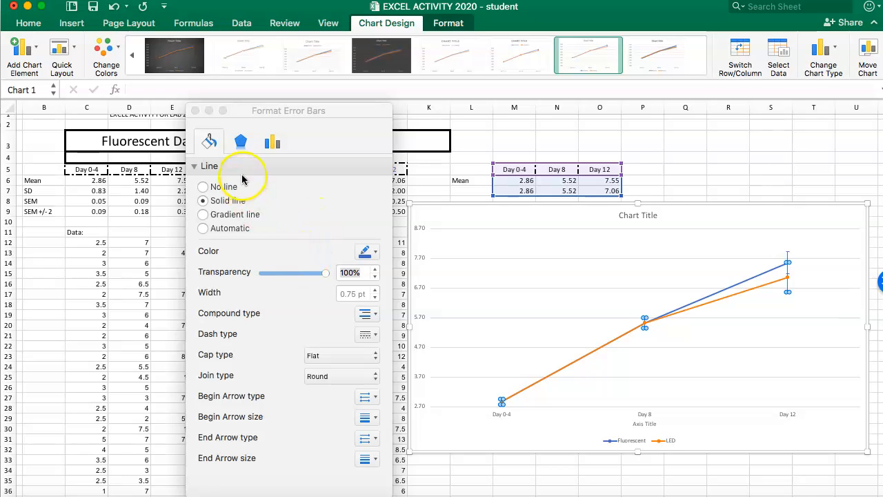
pyautogui.click(273, 143)
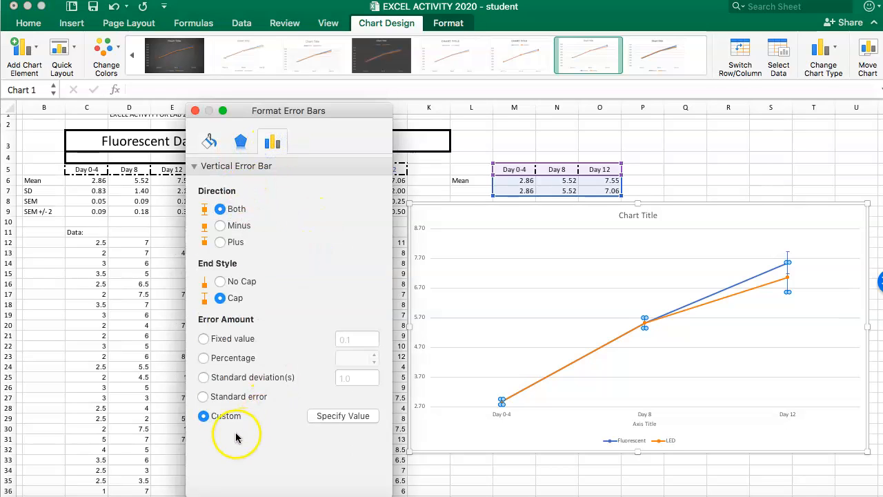
pyautogui.click(209, 141)
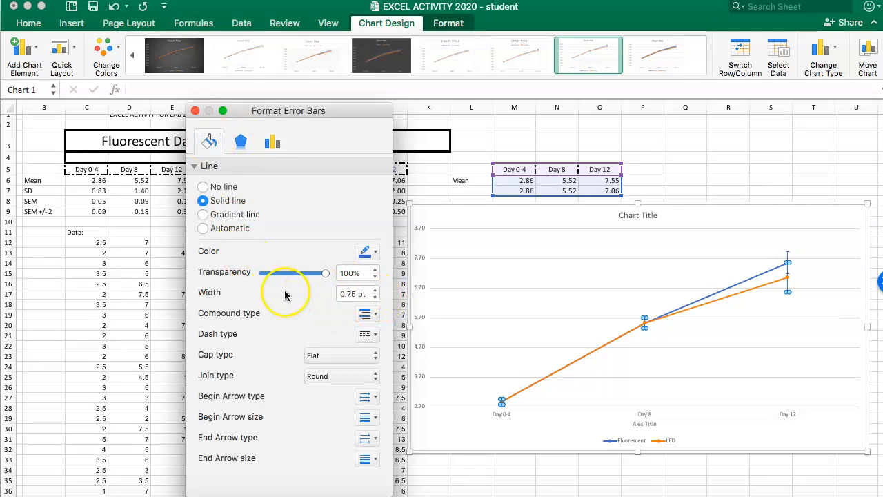
pyautogui.click(376, 290)
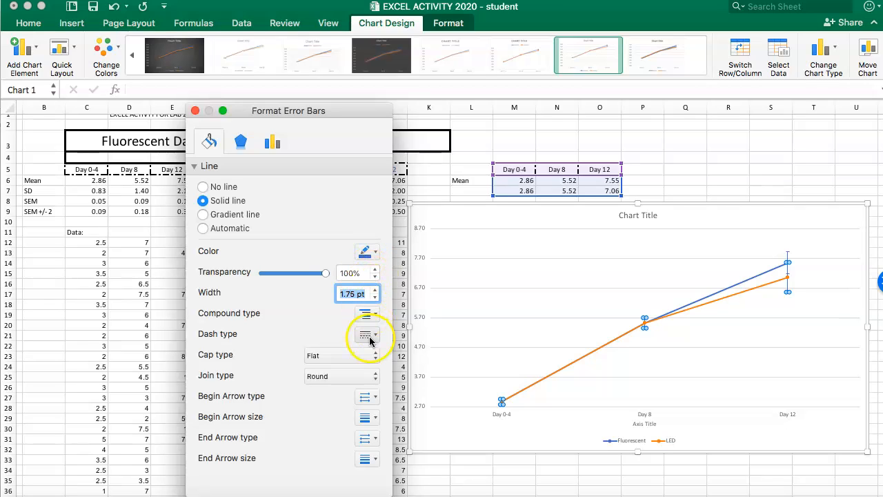
pyautogui.click(342, 276)
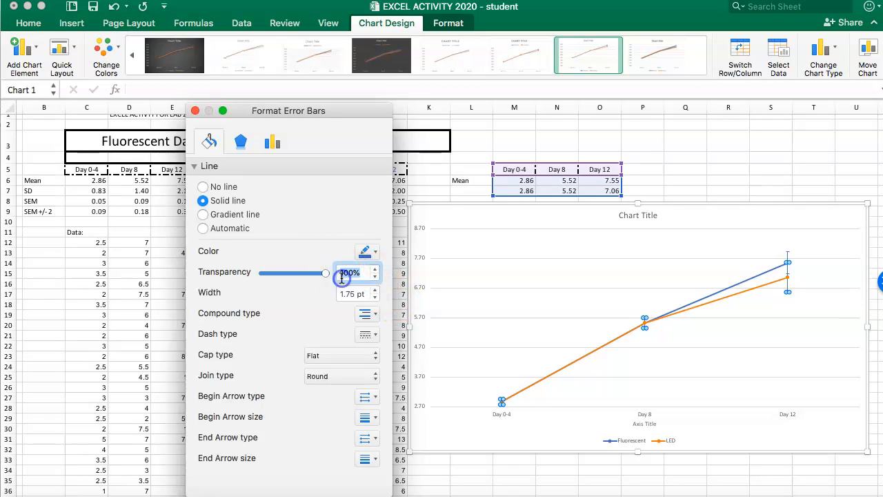
pyautogui.click(374, 293)
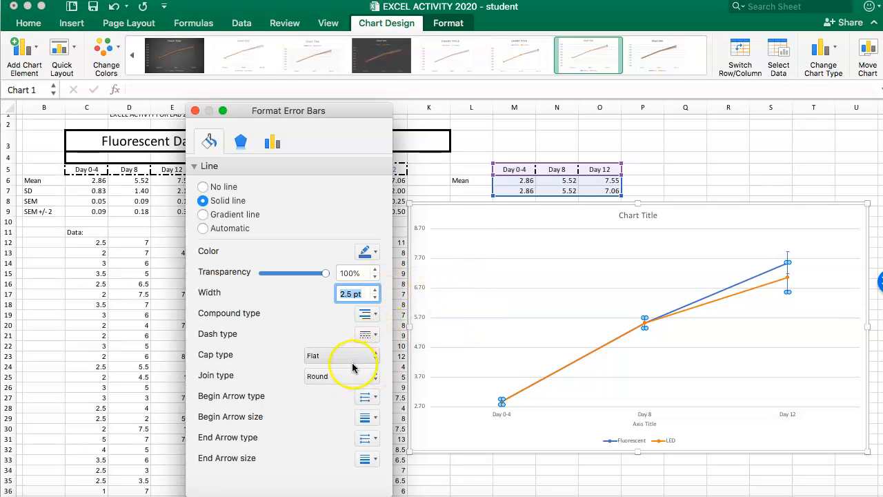
pyautogui.click(195, 111)
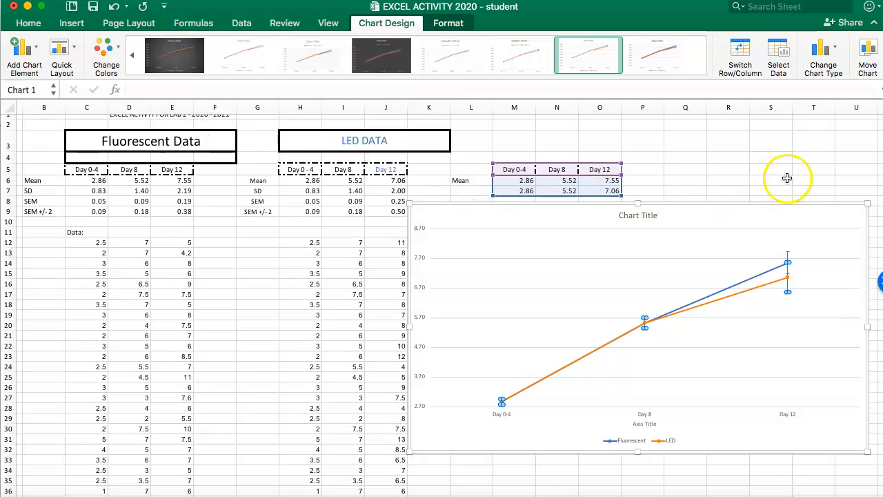
pyautogui.click(799, 323)
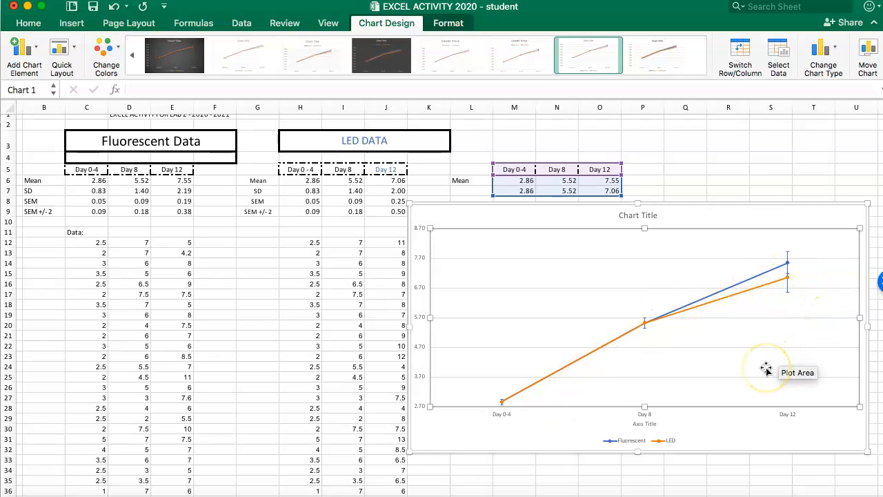
# Review the placement options for the line chart's title and select the title placeholder on the chart.
pyautogui.click(638, 215)
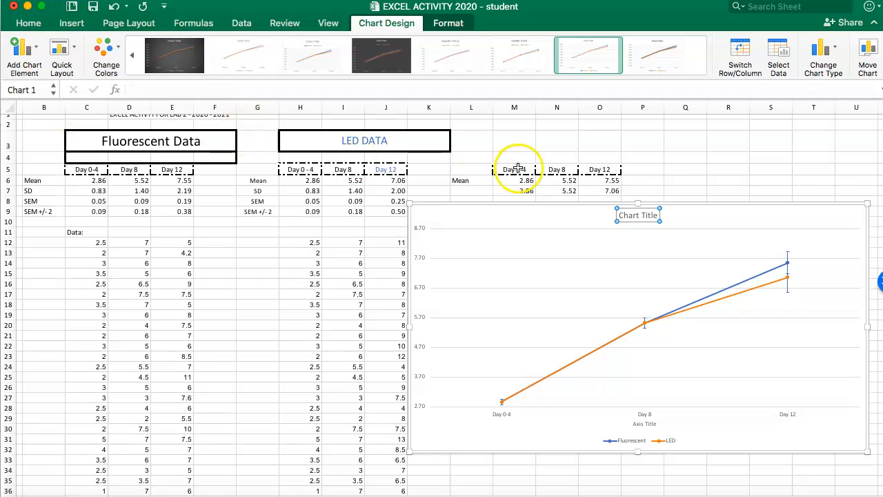
pyautogui.click(750, 242)
pyautogui.click(741, 222)
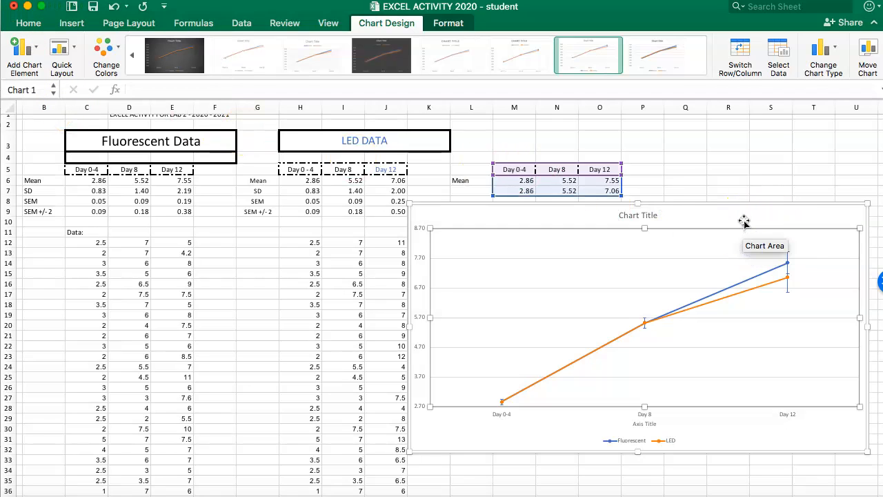
pyautogui.click(41, 53)
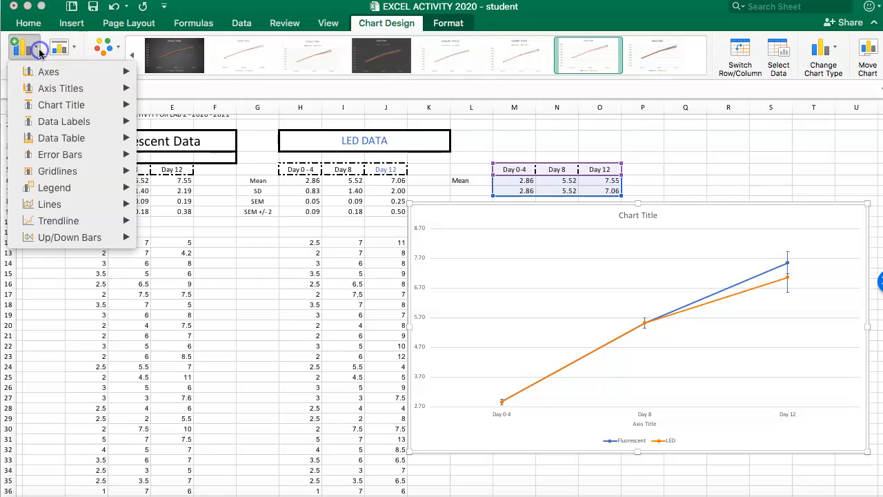
pyautogui.moveTo(45, 106)
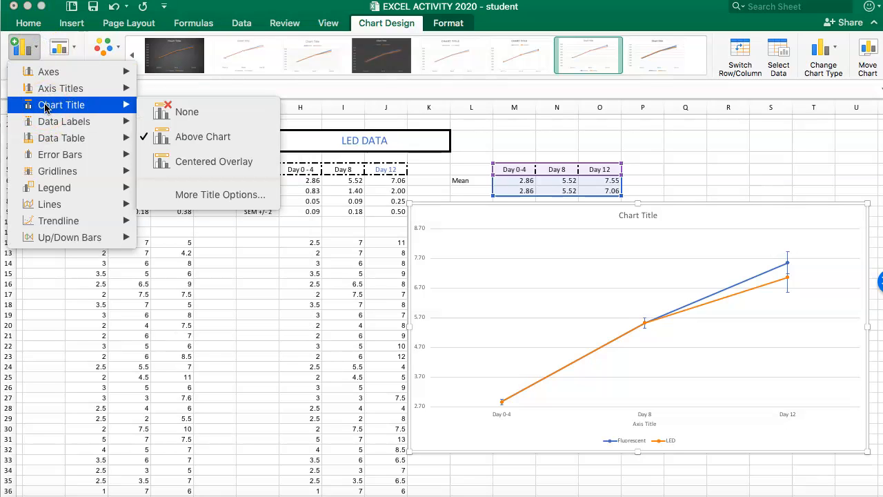
pyautogui.click(636, 215)
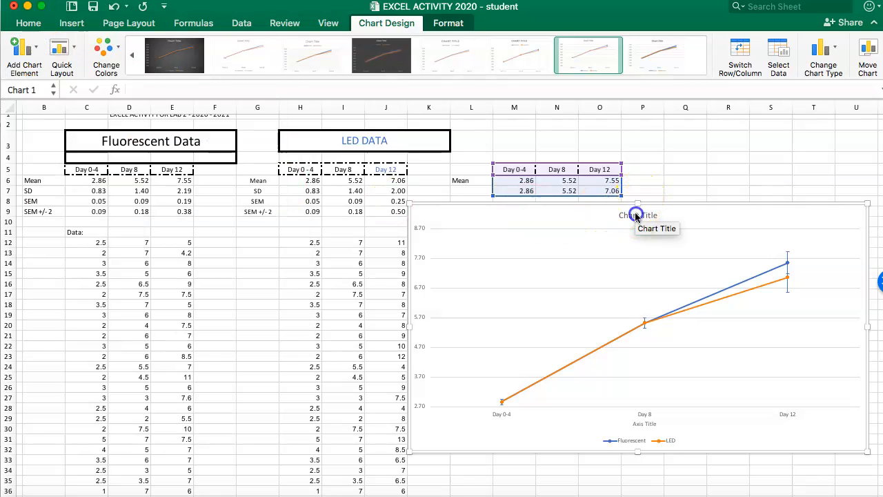
pyautogui.click(633, 220)
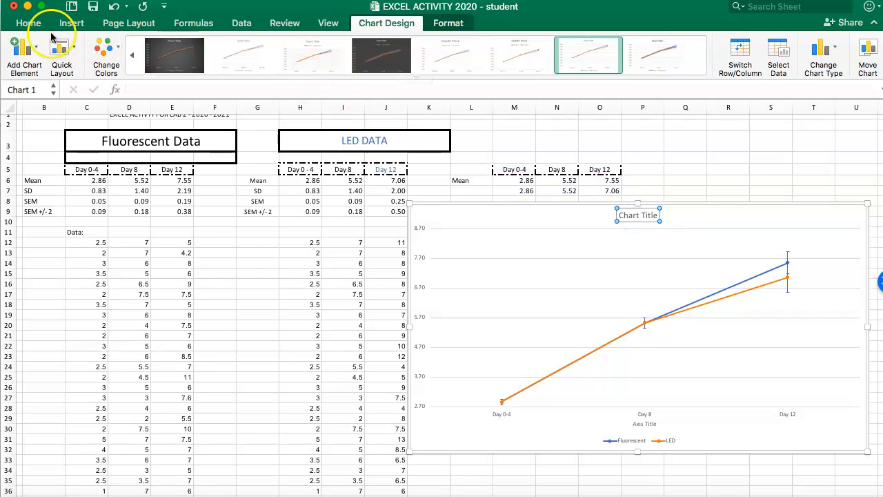
# Review the legend and gridline options available for the chart without applying any of them.
pyautogui.click(30, 24)
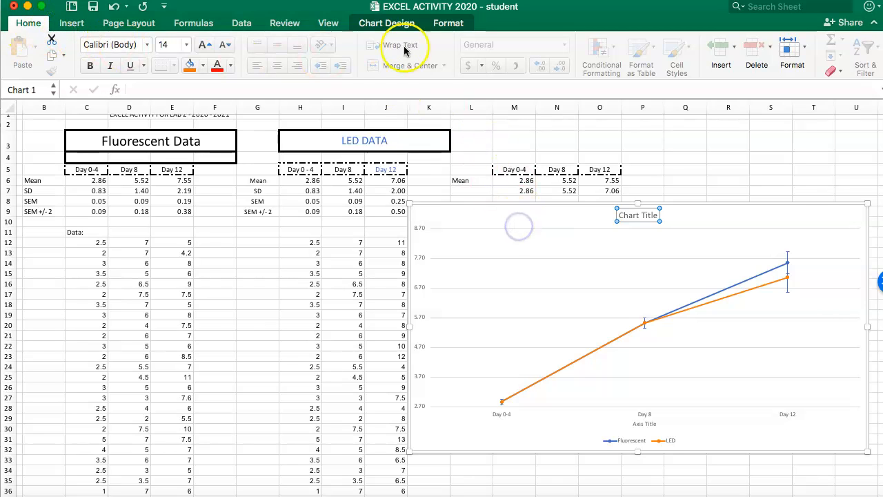
pyautogui.click(398, 26)
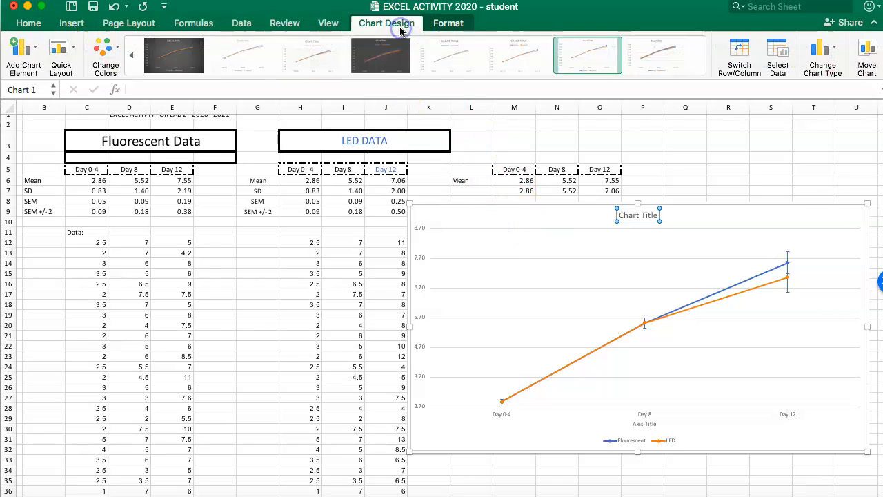
pyautogui.click(20, 47)
pyautogui.moveTo(59, 187)
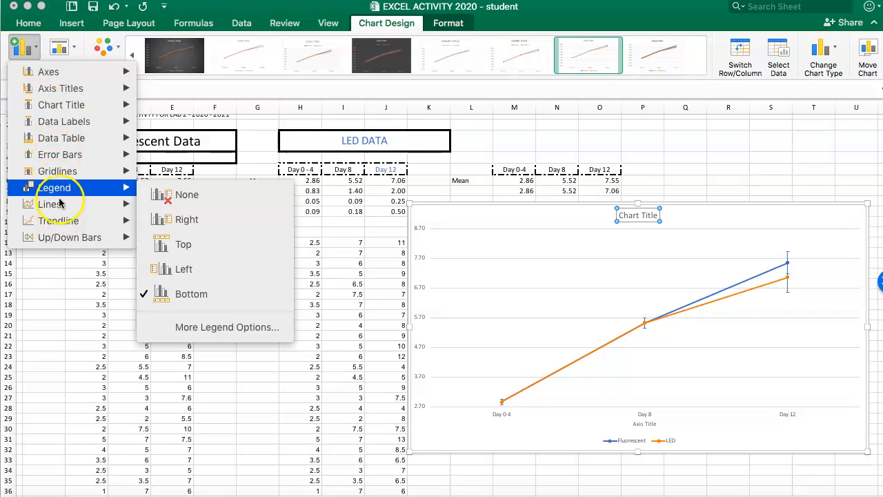
pyautogui.moveTo(53, 84)
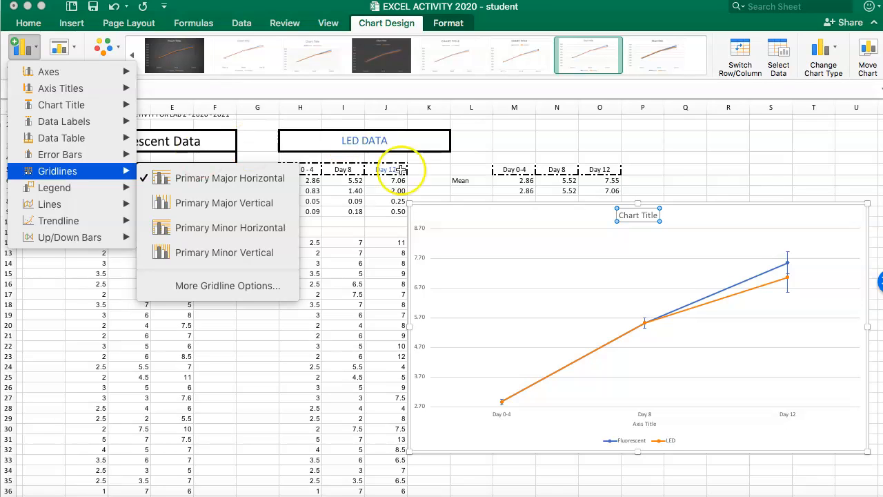
pyautogui.click(575, 149)
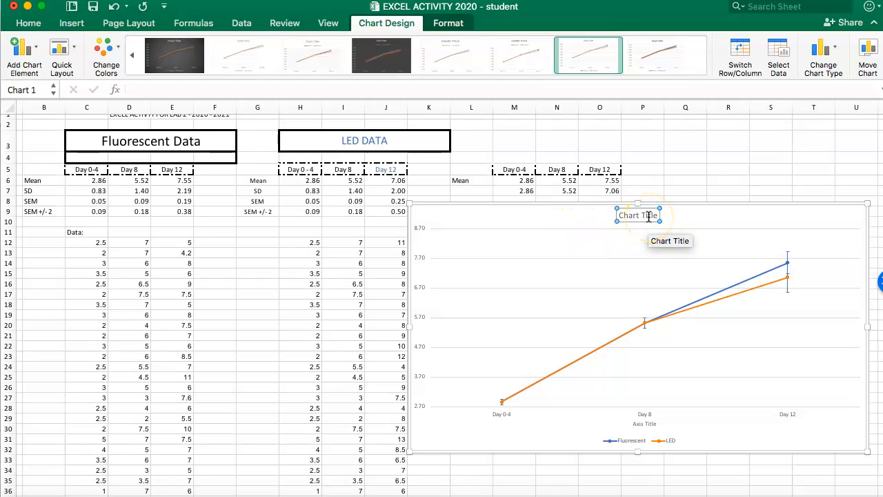
# Reposition the line chart below the table of means, with its upper-left corner in column J at row 10.
pyautogui.scroll(-2, 335, 233)
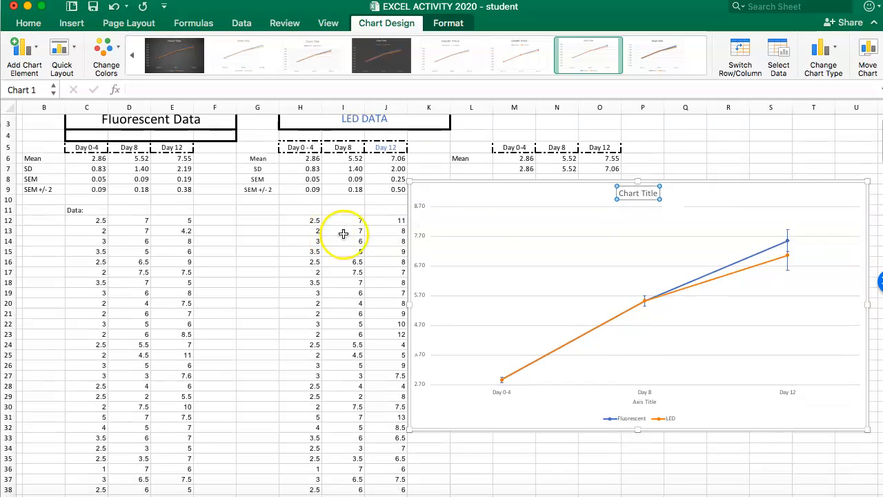
pyautogui.moveTo(469, 184); pyautogui.dragTo(450, 196)
pyautogui.moveTo(652, 197); pyautogui.dragTo(690, 207)
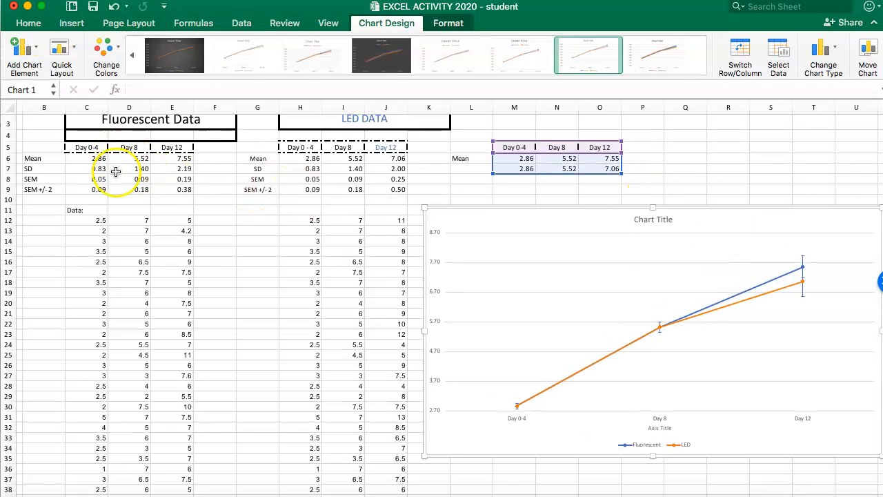
pyautogui.scroll(2, 124, 167)
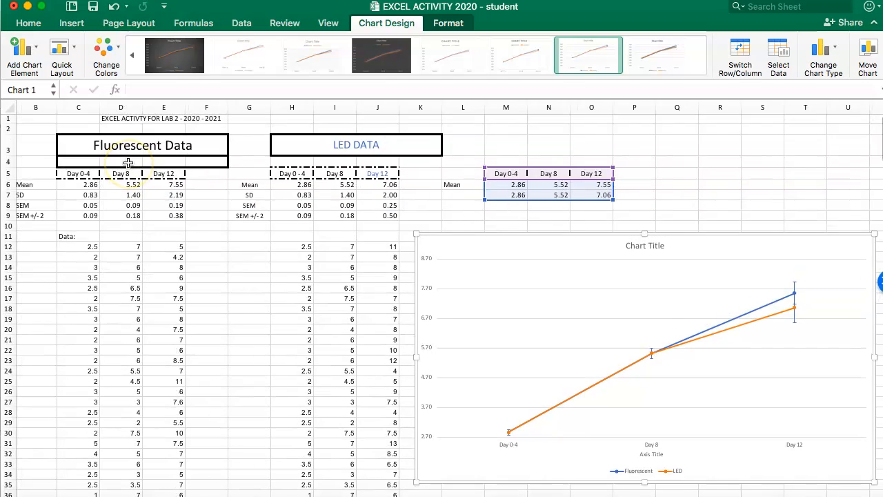
pyautogui.moveTo(84, 143); pyautogui.dragTo(308, 214)
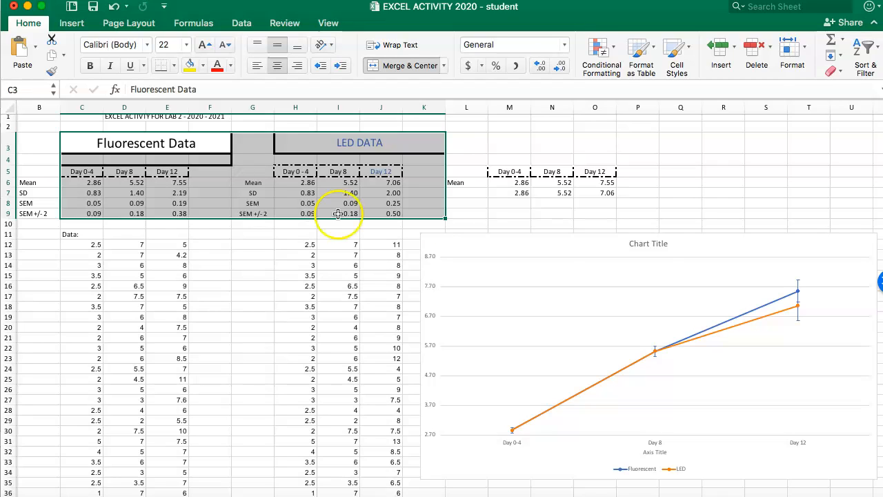
pyautogui.click(578, 252)
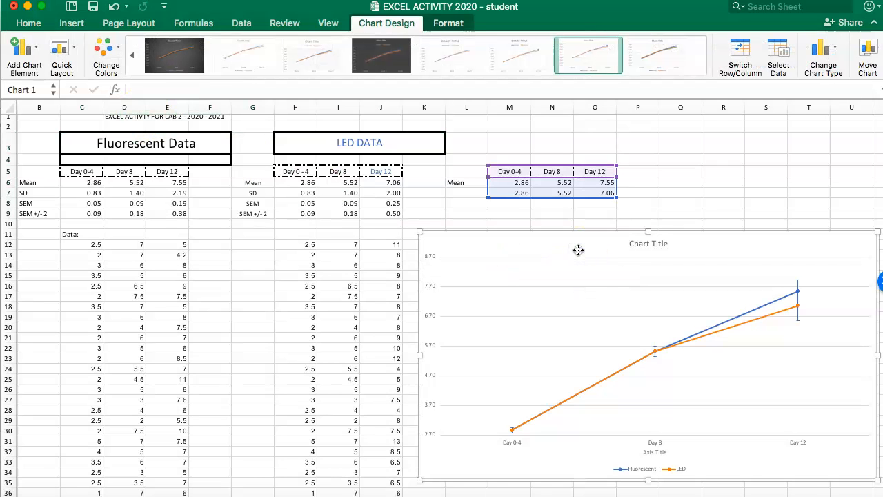
pyautogui.moveTo(578, 249); pyautogui.dragTo(541, 236)
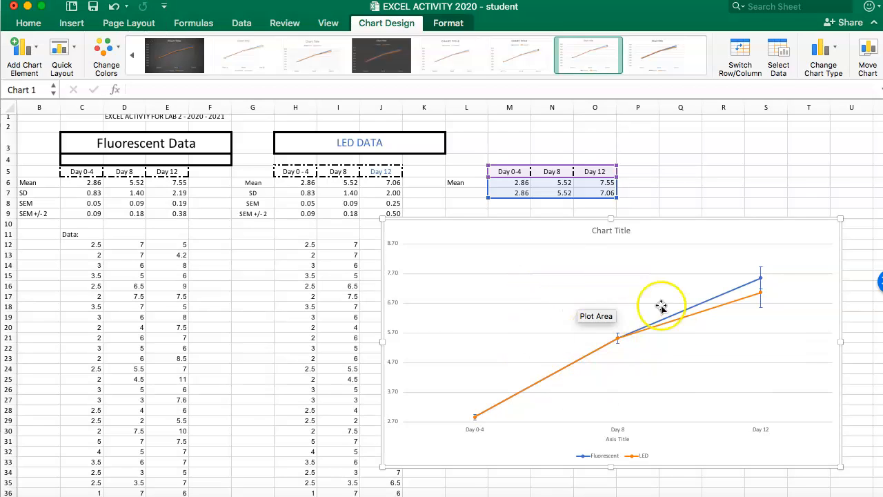
pyautogui.click(22, 47)
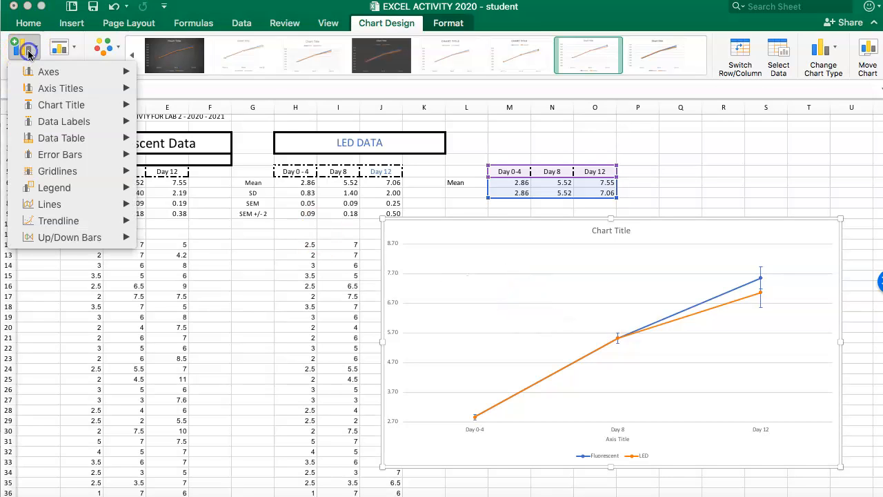
pyautogui.click(276, 88)
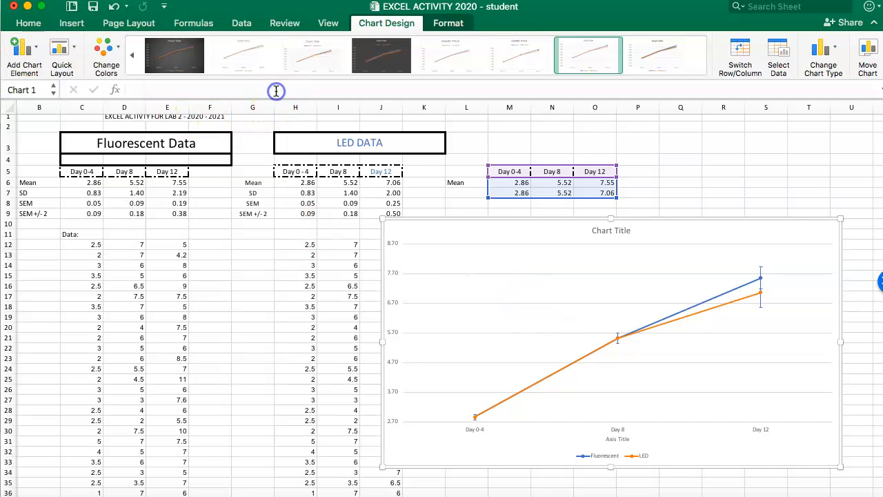